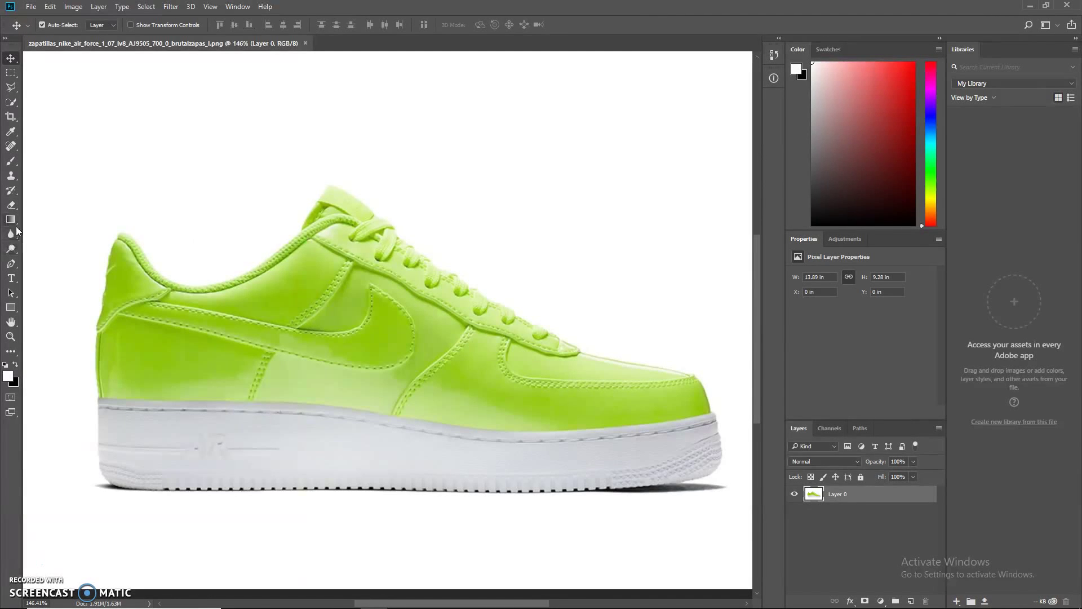
Choose the Magic Eraser and lower the shoe image's brightness to -23.
right_click(11, 204)
left_click(51, 227)
left_click(73, 6)
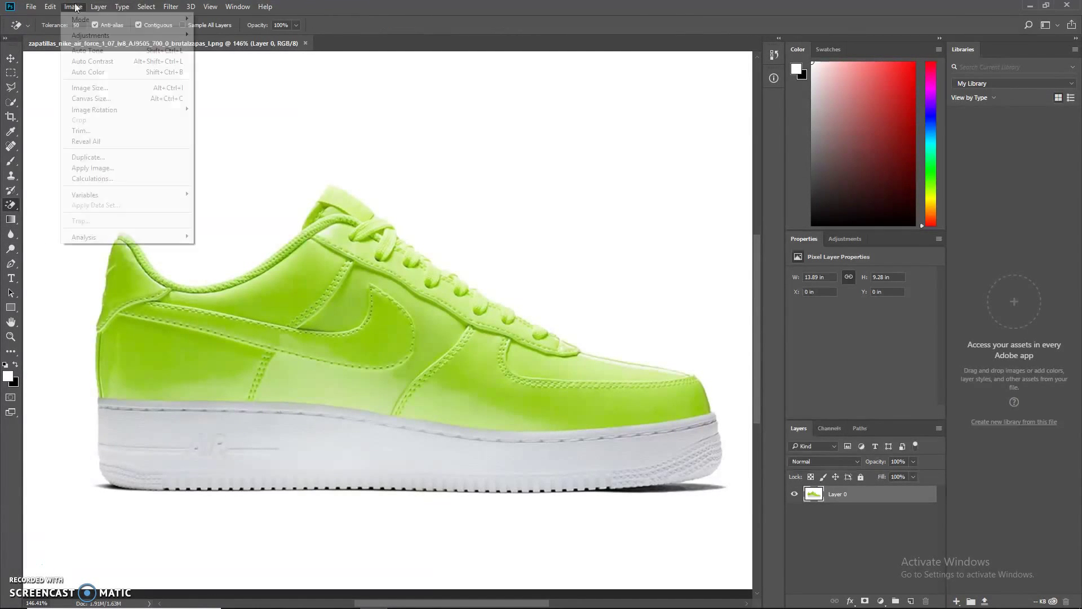
mouse_move(90, 35)
left_click(225, 35)
left_click_drag(691, 188, 684, 192)
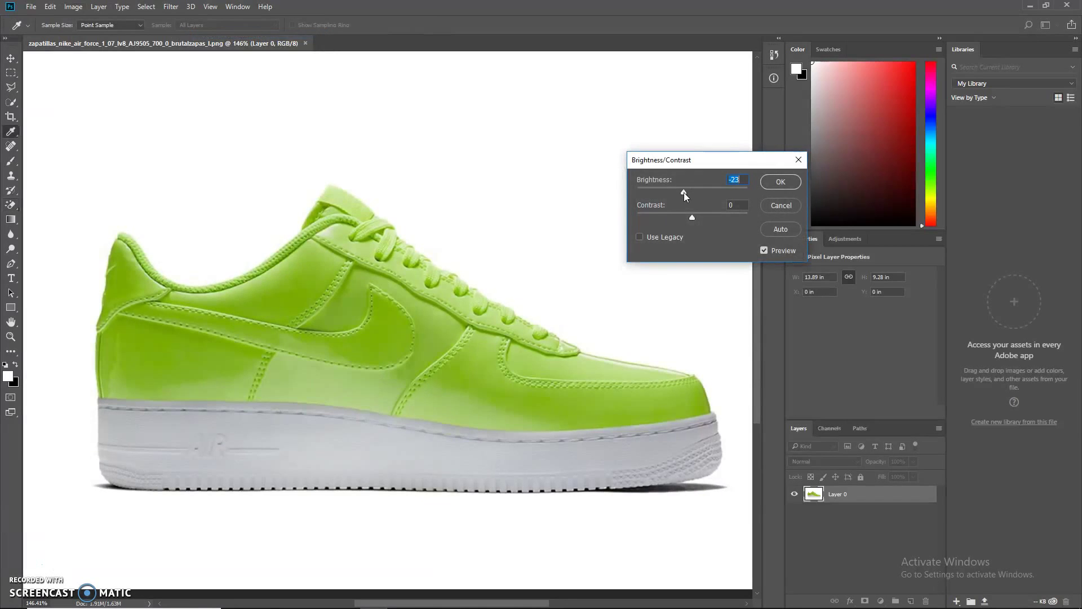
left_click(792, 184)
Try erasing the white background around the shoe, and undo both the erasure and the brightness change.
left_click(561, 248)
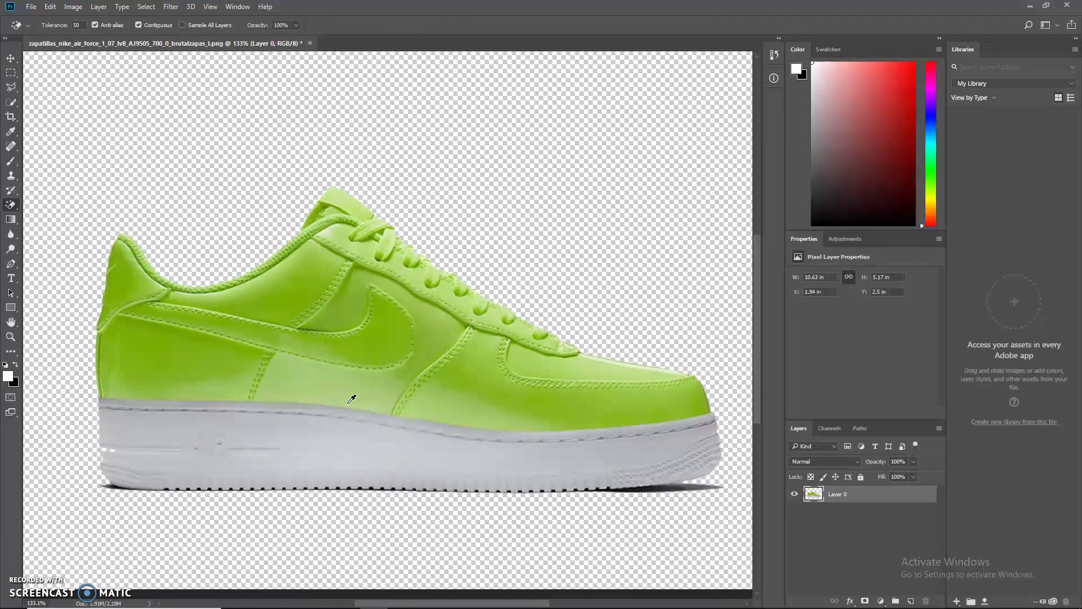
scroll(348, 402, "down", 3)
scroll(341, 399, "up", 3)
key("ctrl+alt+z")
key("ctrl+alt+z")
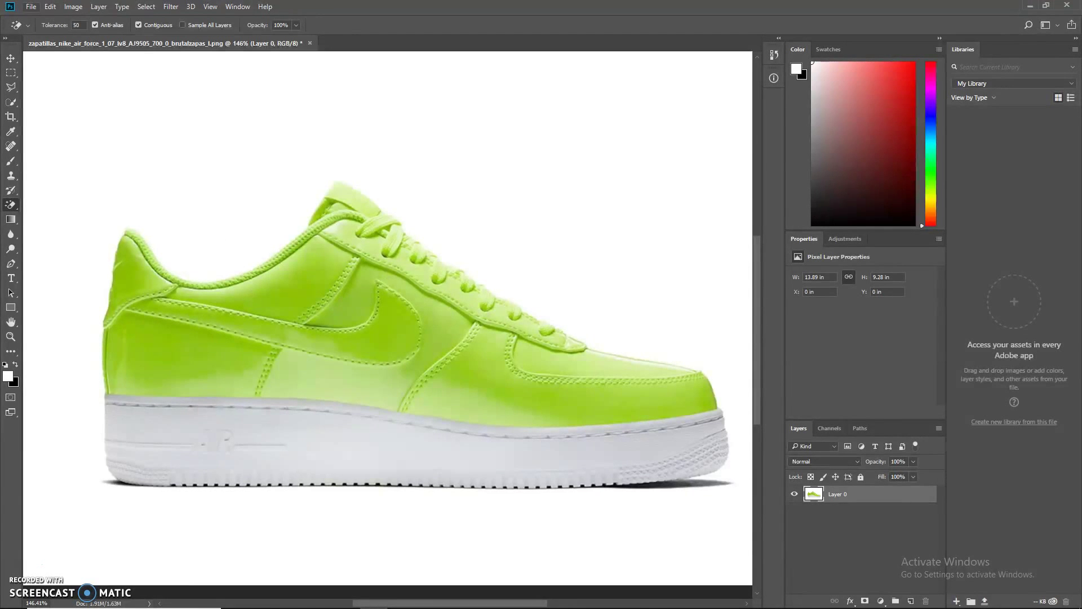
scroll(292, 397, "down", 7)
scroll(293, 413, "up", 6)
scroll(459, 380, "up", 2)
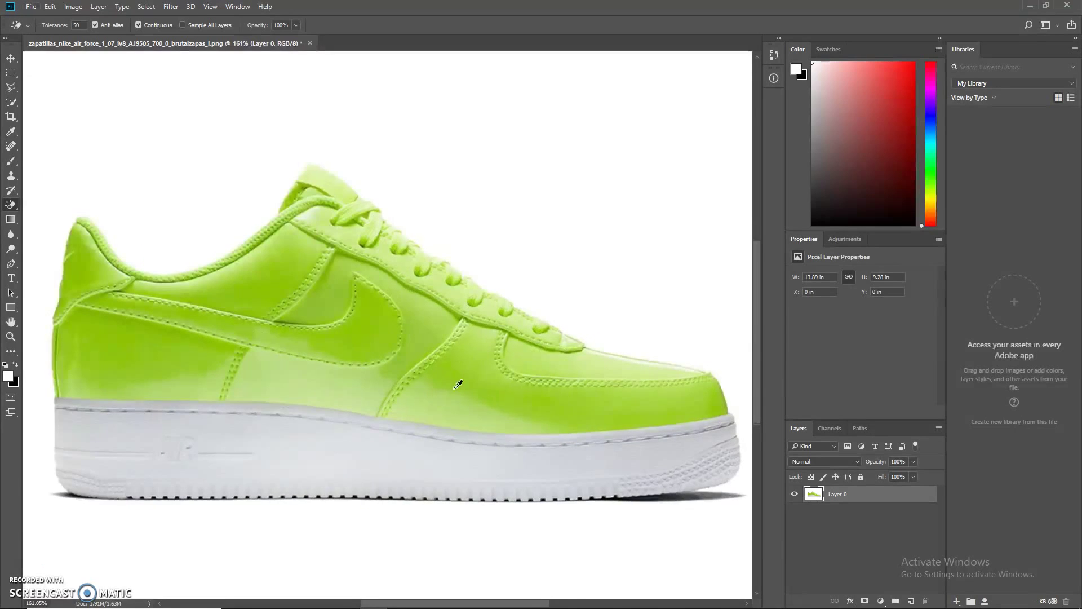
scroll(266, 416, "down", 1)
scroll(252, 420, "up", 1)
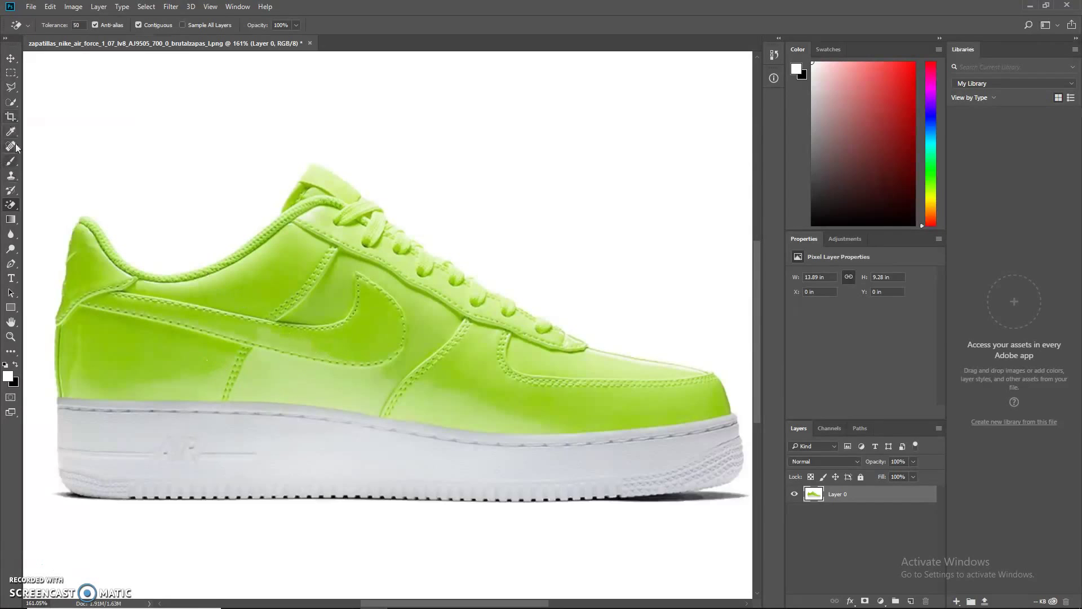
scroll(224, 299, "down", 1)
scroll(106, 373, "up", 1)
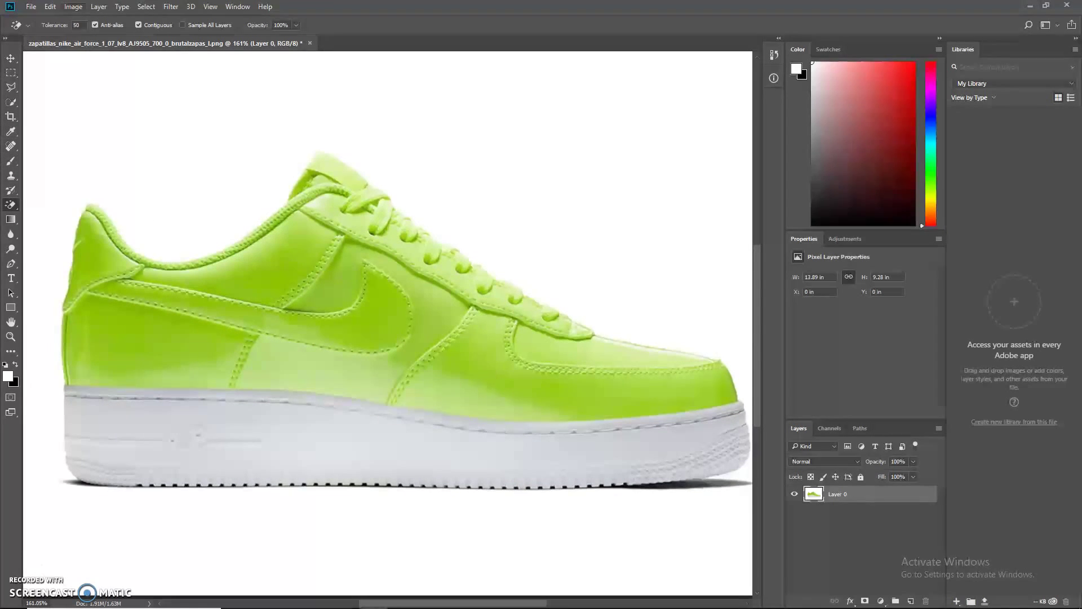
Darken the shoe image with a Brightness/Contrast adjustment so the white sole separates from the background.
left_click(74, 6)
mouse_move(96, 32)
left_click(220, 33)
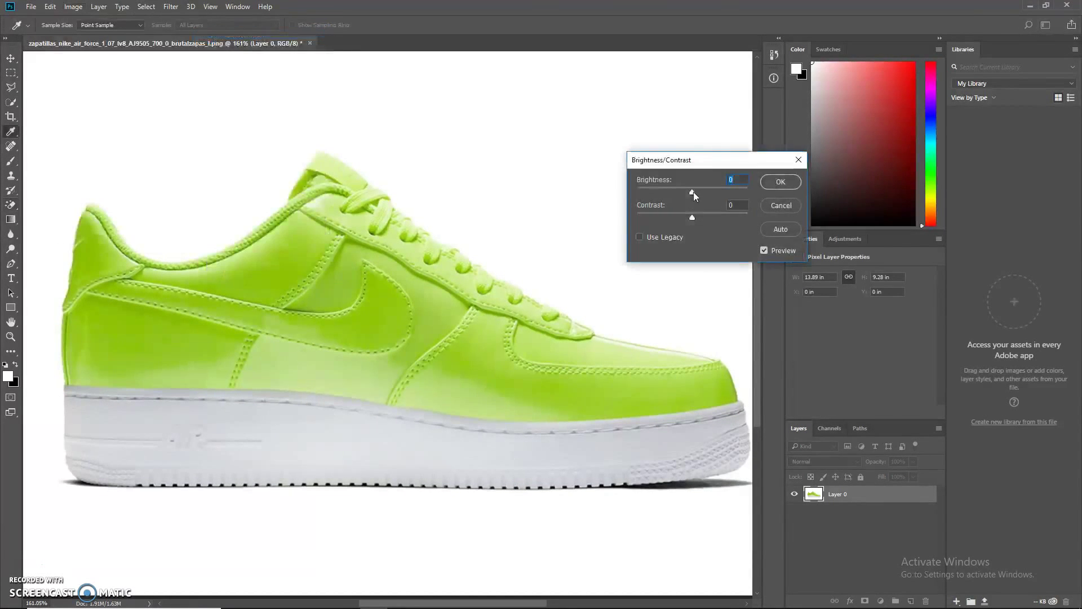
left_click_drag(693, 191, 678, 190)
left_click(781, 181)
Erase the white background around the shoe to transparency with the Magic Eraser.
left_click(9, 207)
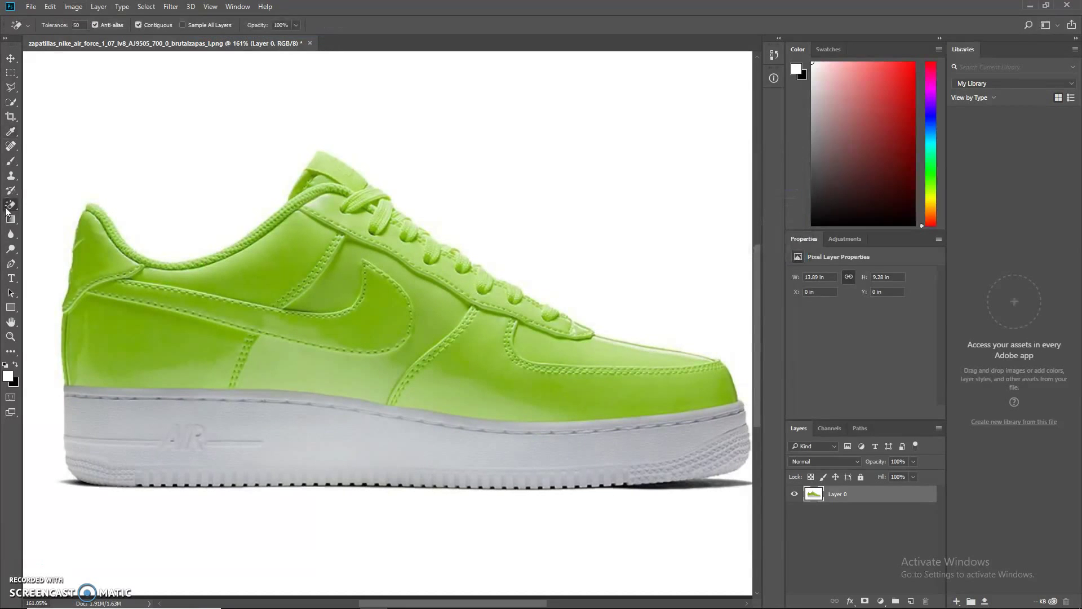
left_click(350, 97)
scroll(357, 379, "down", 1)
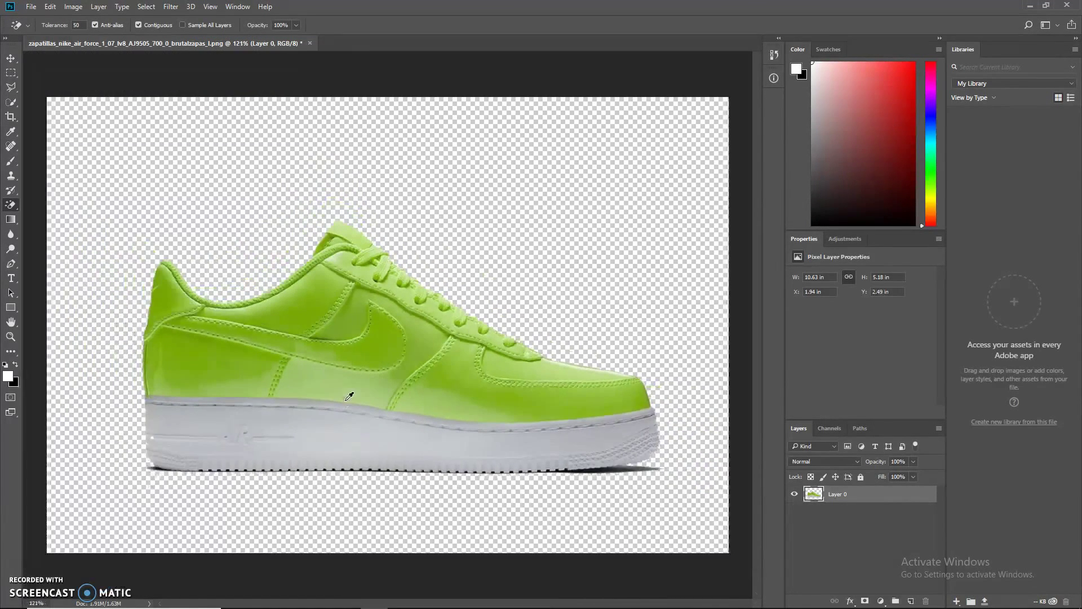
Brighten the cut-out shoe with a Brightness/Contrast adjustment of 18.
left_click(66, 7)
mouse_move(102, 32)
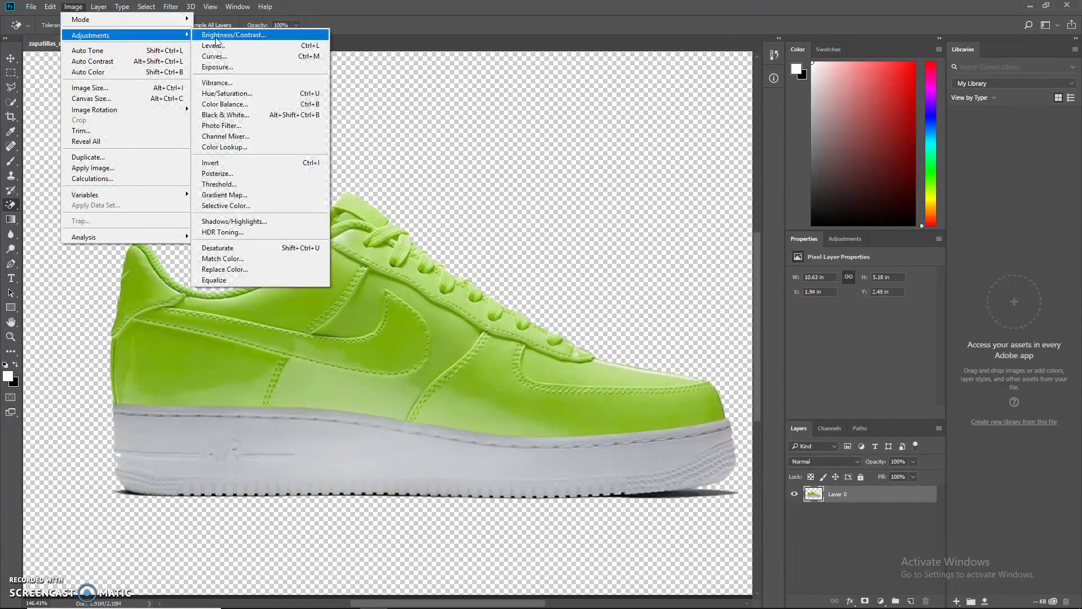
left_click(237, 33)
left_click_drag(693, 193, 699, 192)
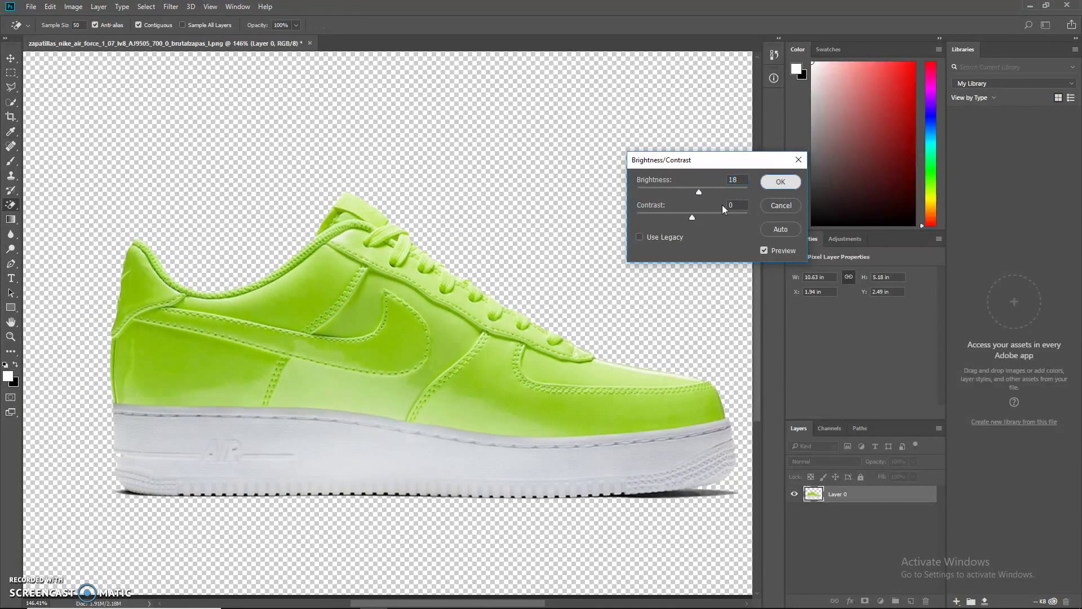
key("Return")
Select the shoe's entire green upper, excluding the white sole, with the Quick Selection tool and a smaller brush.
scroll(300, 337, "up", 2)
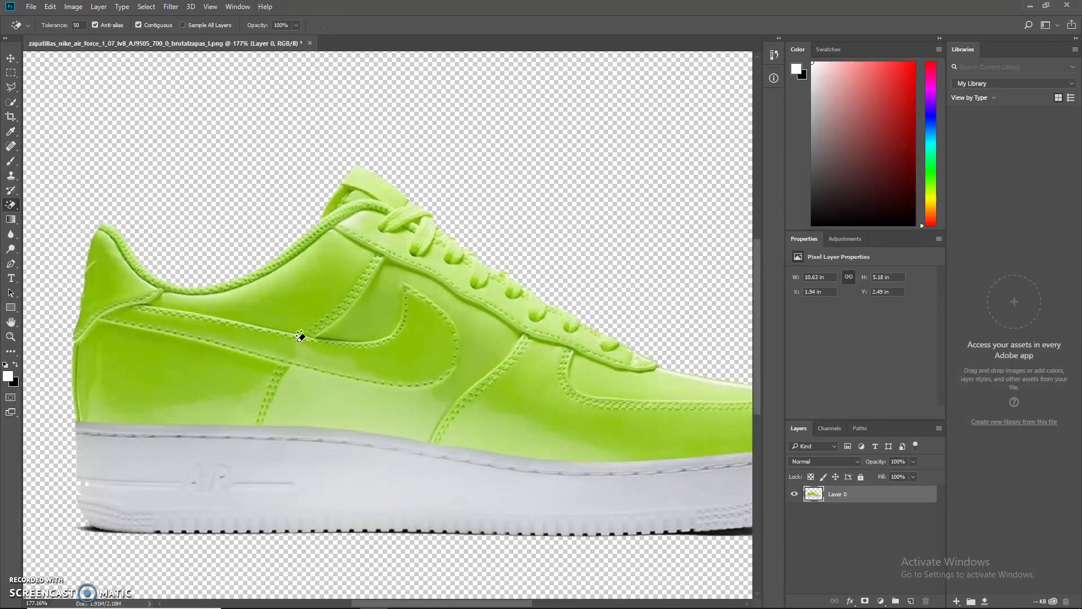
scroll(301, 337, "down", 4)
scroll(292, 348, "up", 3)
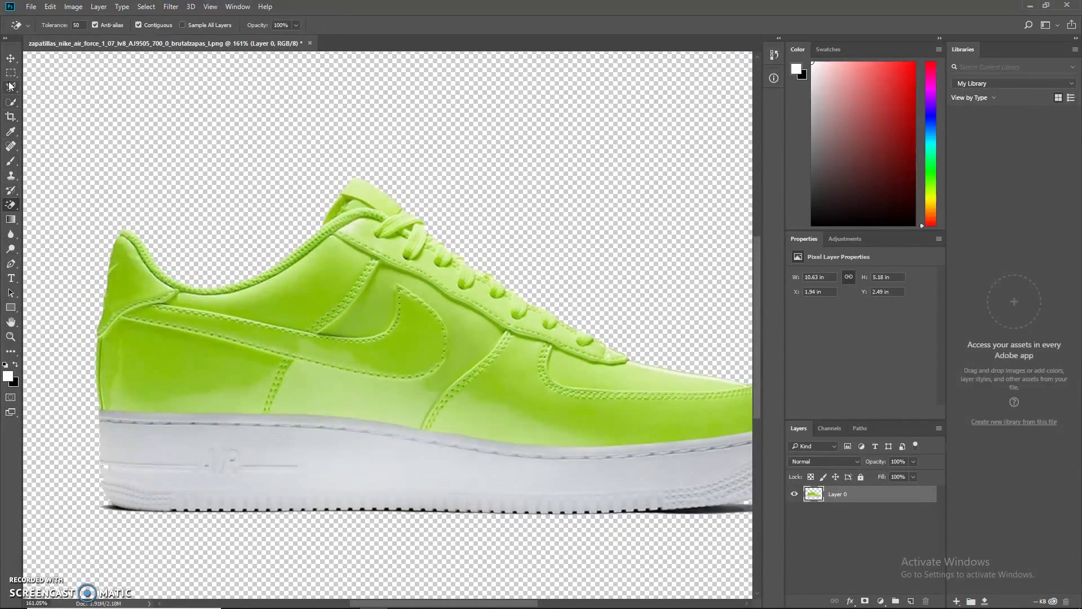
left_click(11, 101)
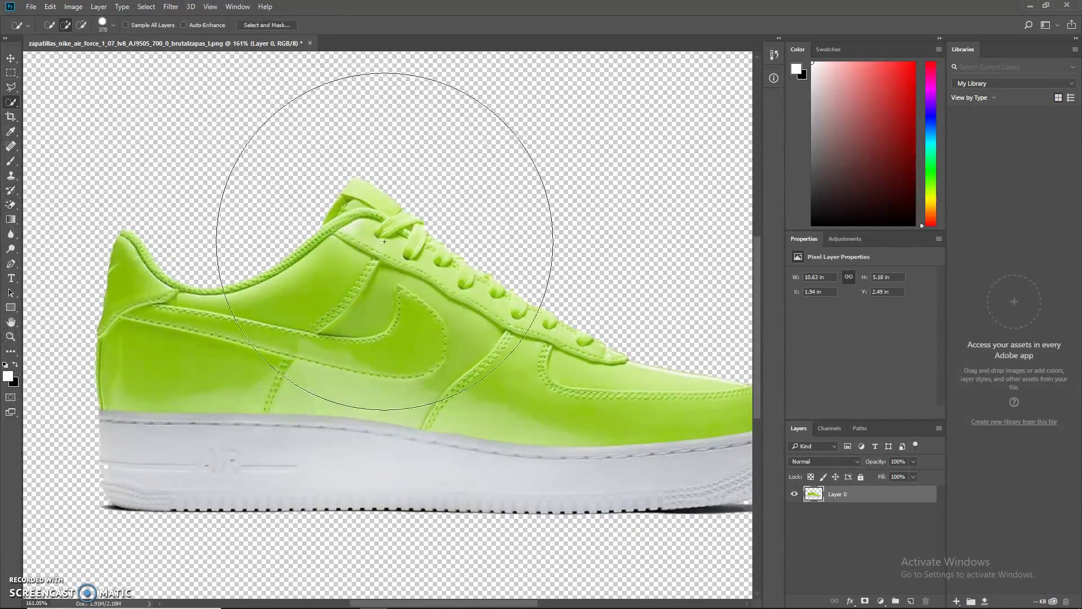
left_click_drag(232, 224, 133, 241)
scroll(202, 312, "down", 2)
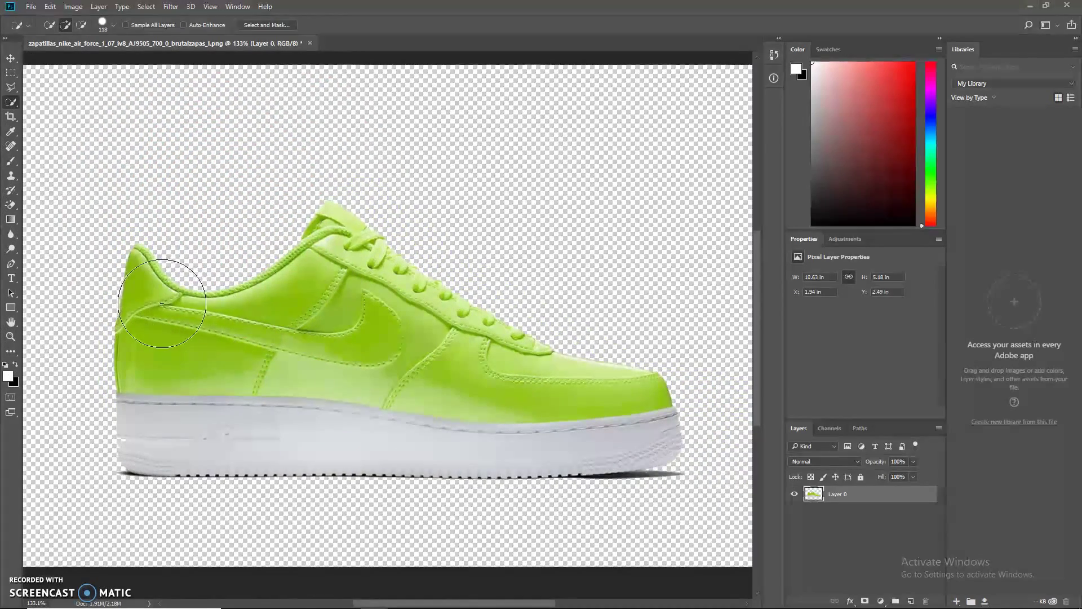
scroll(338, 349, "down", 2)
scroll(355, 352, "up", 3)
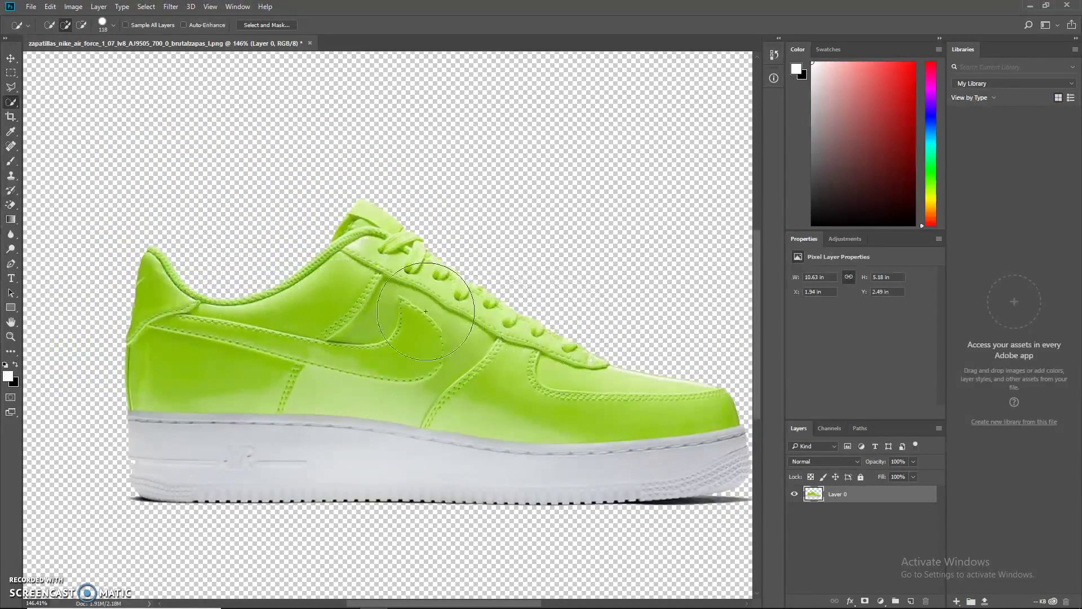
mouse_move(426, 311)
left_mouse_down()
mouse_move(582, 321)
mouse_move(176, 271)
mouse_move(285, 276)
mouse_move(552, 347)
mouse_move(385, 344)
mouse_move(387, 239)
left_mouse_up()
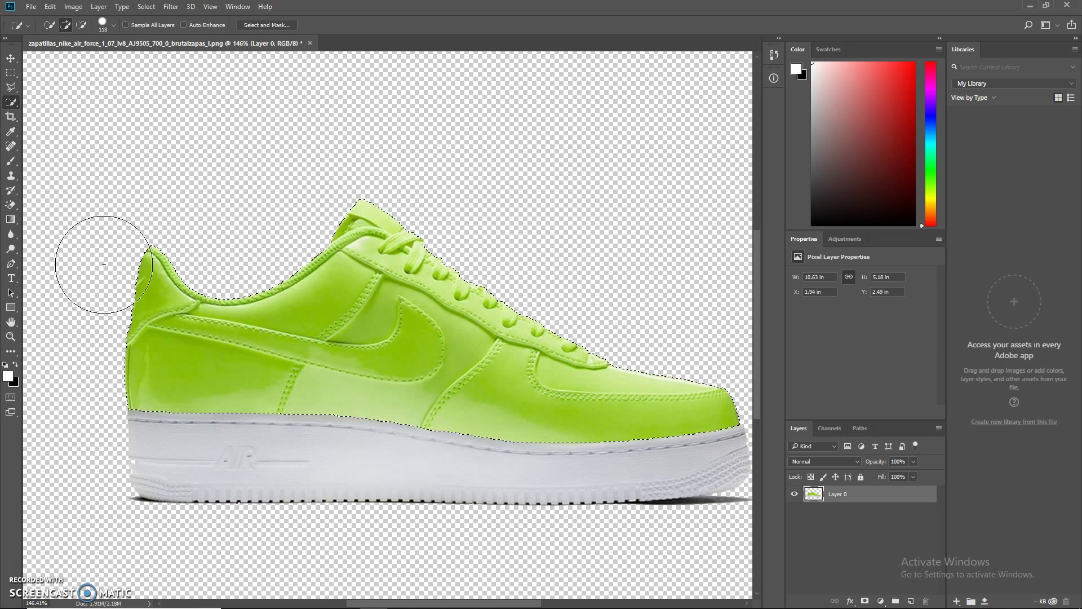
Examine the selection outline around the green upper, especially along its border with the sole.
scroll(104, 264, "up", 3)
left_click(10, 87)
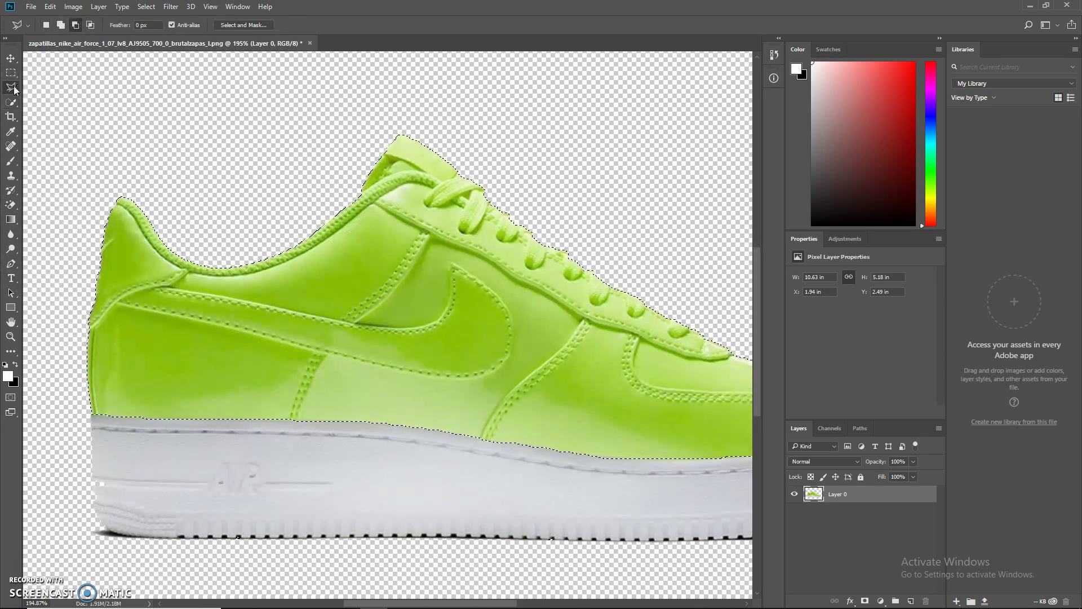
scroll(121, 415, "up", 2)
scroll(534, 438, "down", 1)
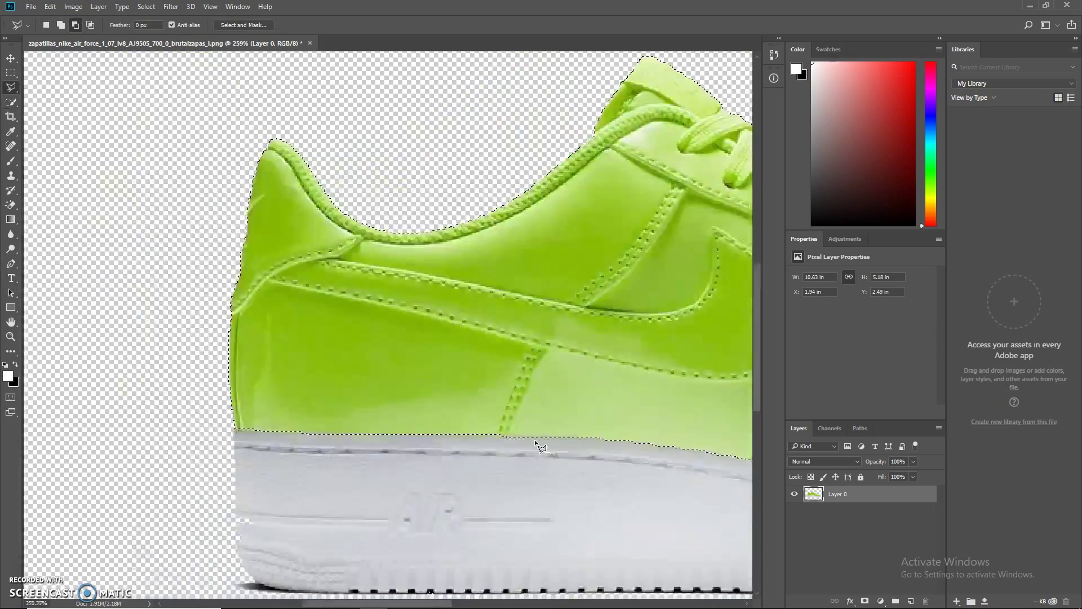
scroll(535, 440, "down", 10)
scroll(145, 429, "up", 9)
scroll(346, 354, "down", 6)
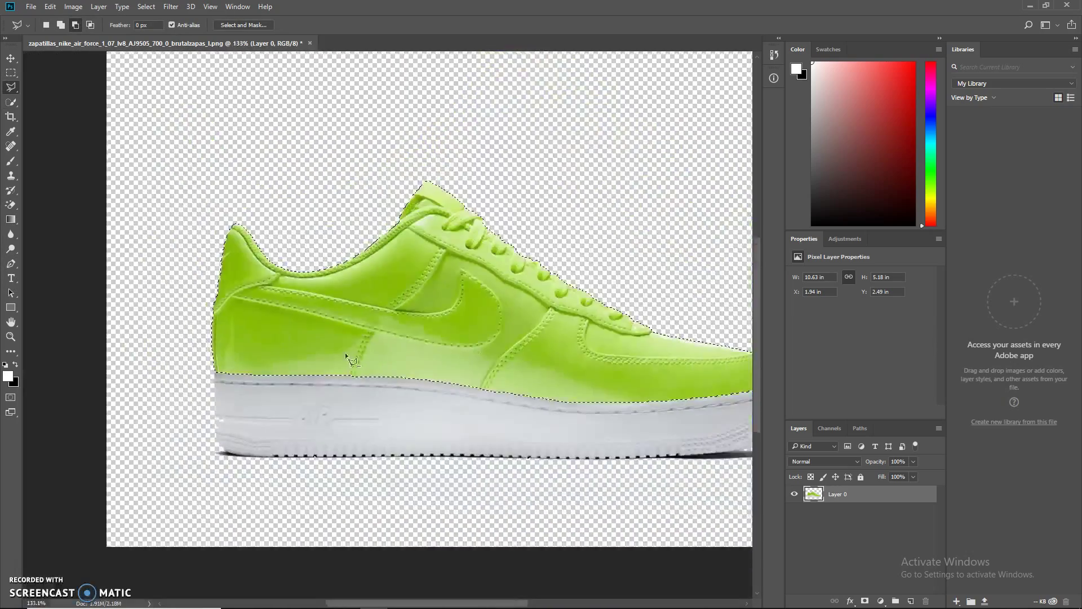
scroll(346, 355, "down", 2)
scroll(352, 333, "up", 2)
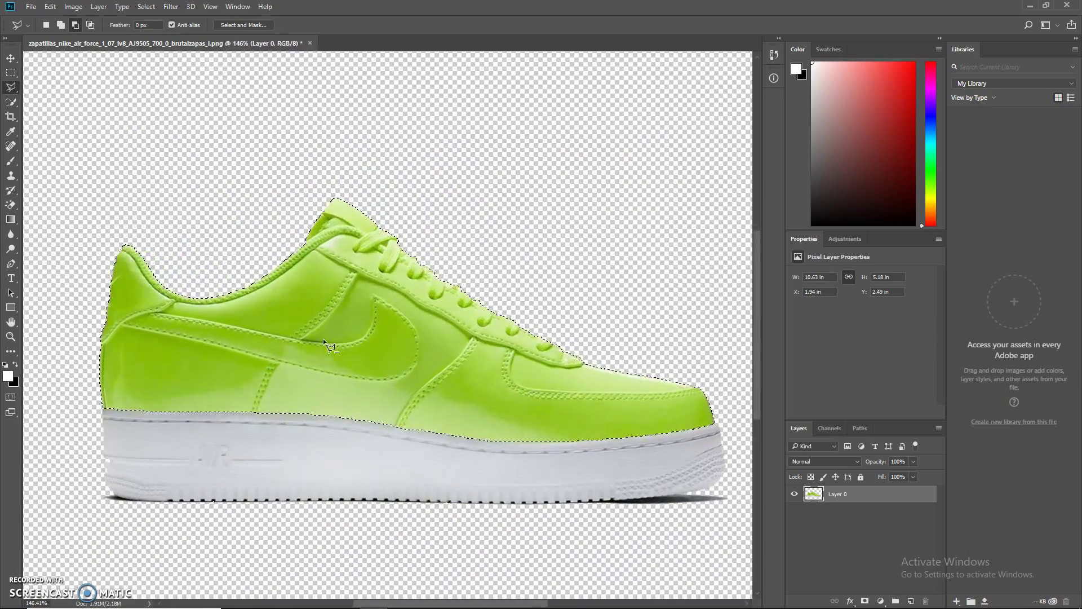
Colorize the selected upper orange with hue 33, saturation 94 and lightness +21, and clear the selection.
key("ctrl+u")
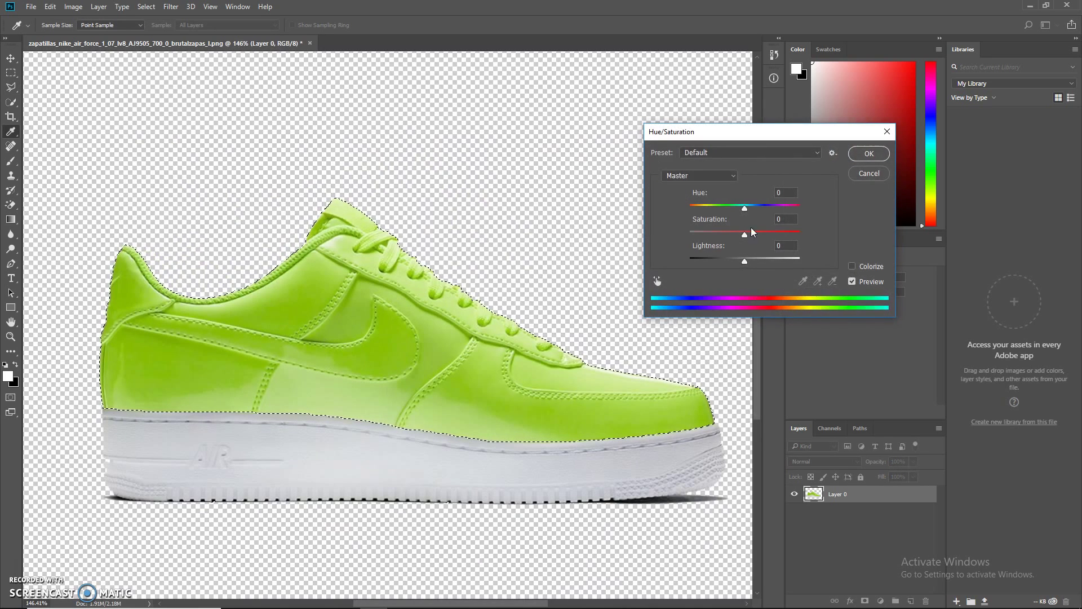
left_click(861, 176)
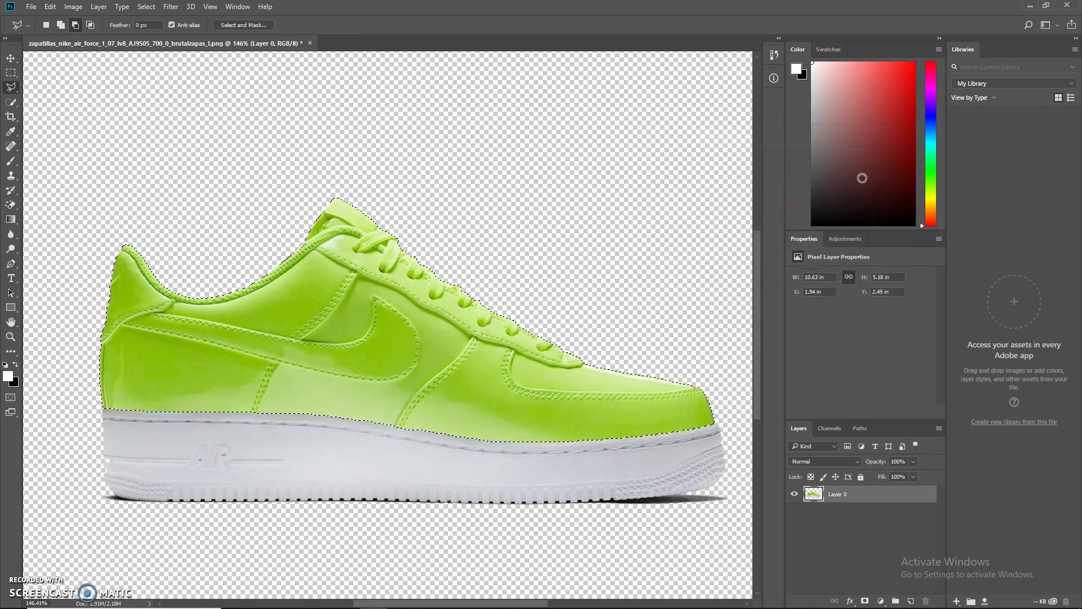
key("ctrl+u")
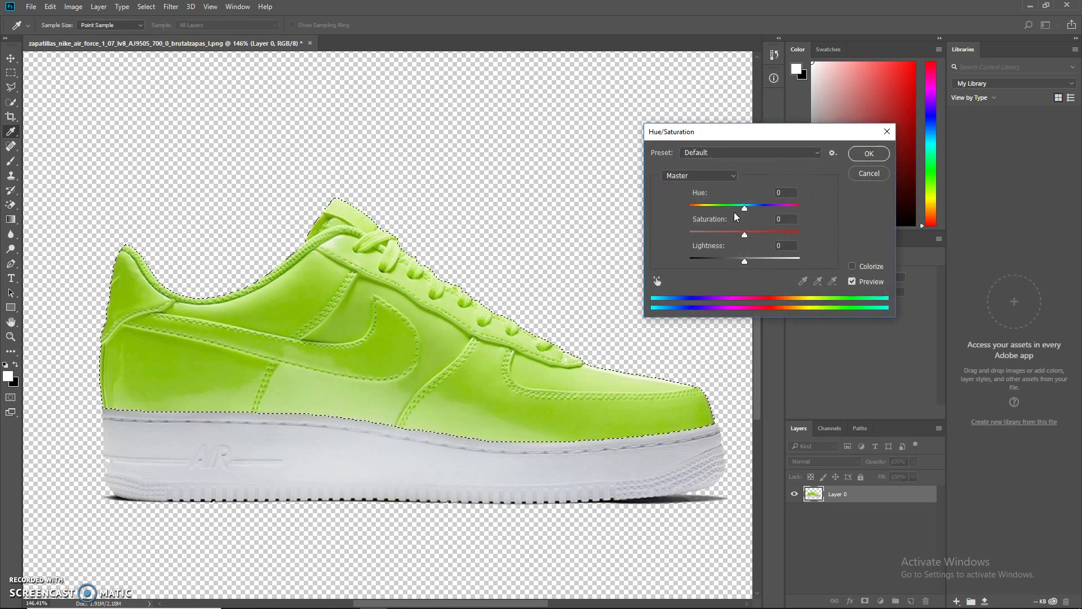
mouse_move(744, 208)
left_mouse_down()
mouse_move(681, 217)
mouse_move(819, 215)
mouse_move(746, 213)
left_mouse_up()
left_click(853, 265)
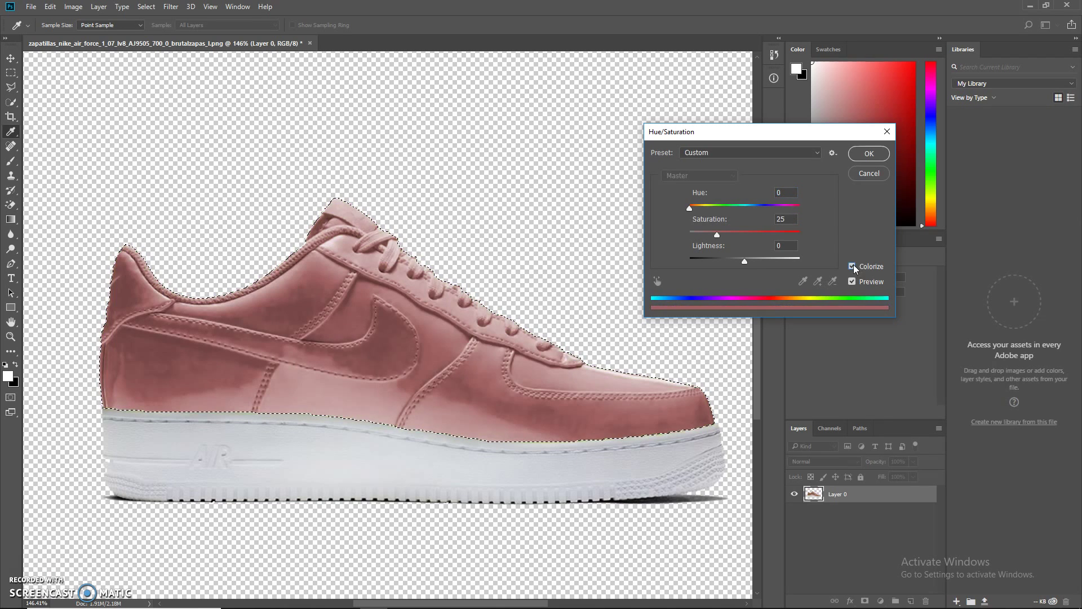
left_click_drag(703, 212, 756, 235)
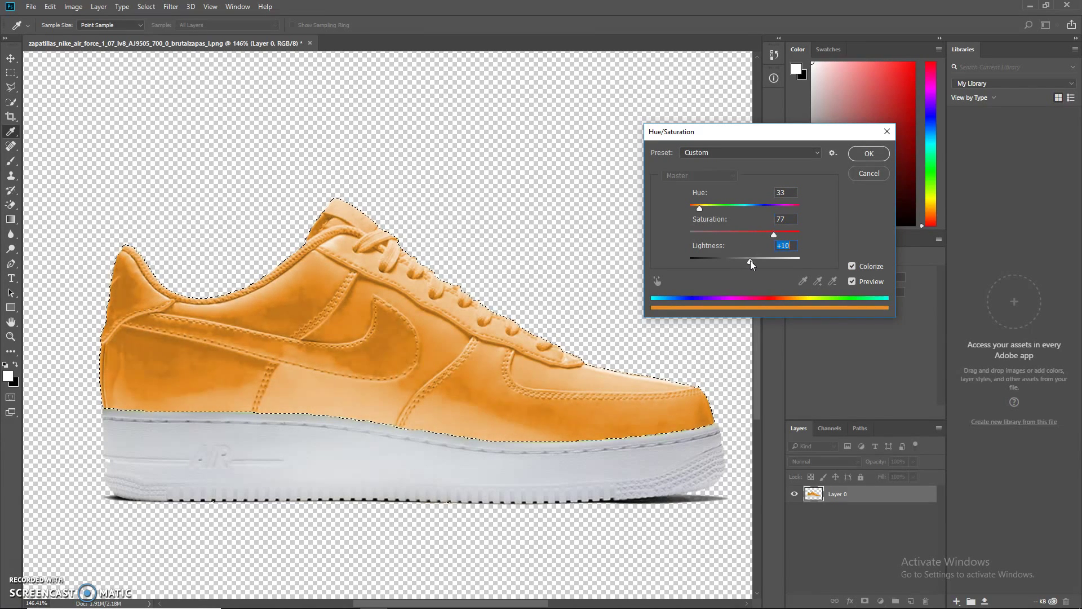
mouse_move(750, 261)
left_mouse_down()
mouse_move(732, 260)
mouse_move(752, 260)
left_mouse_up()
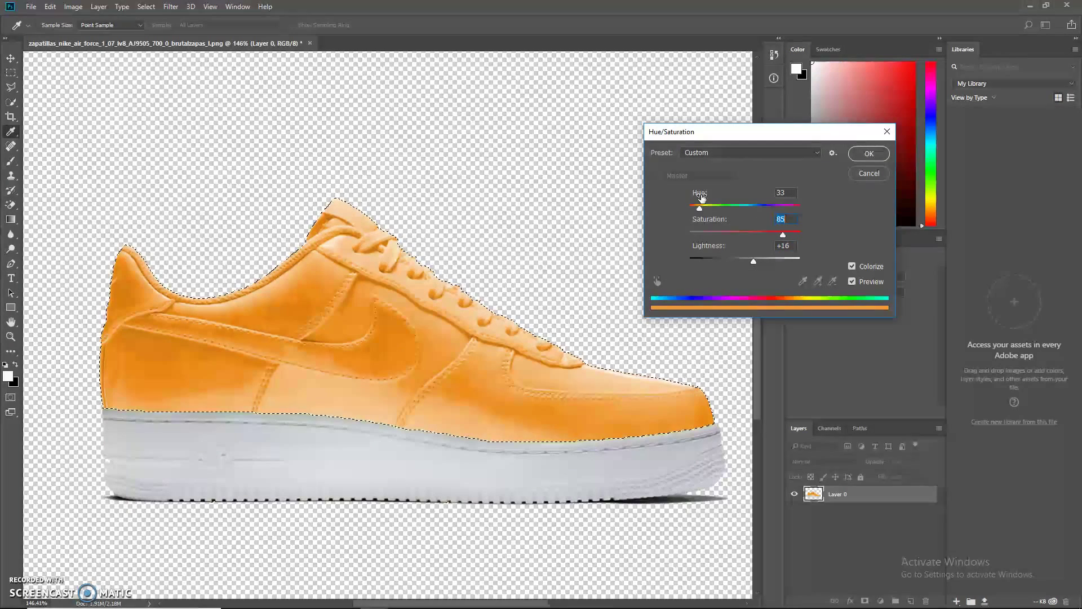
left_click_drag(700, 207, 698, 208)
left_click_drag(785, 237, 757, 263)
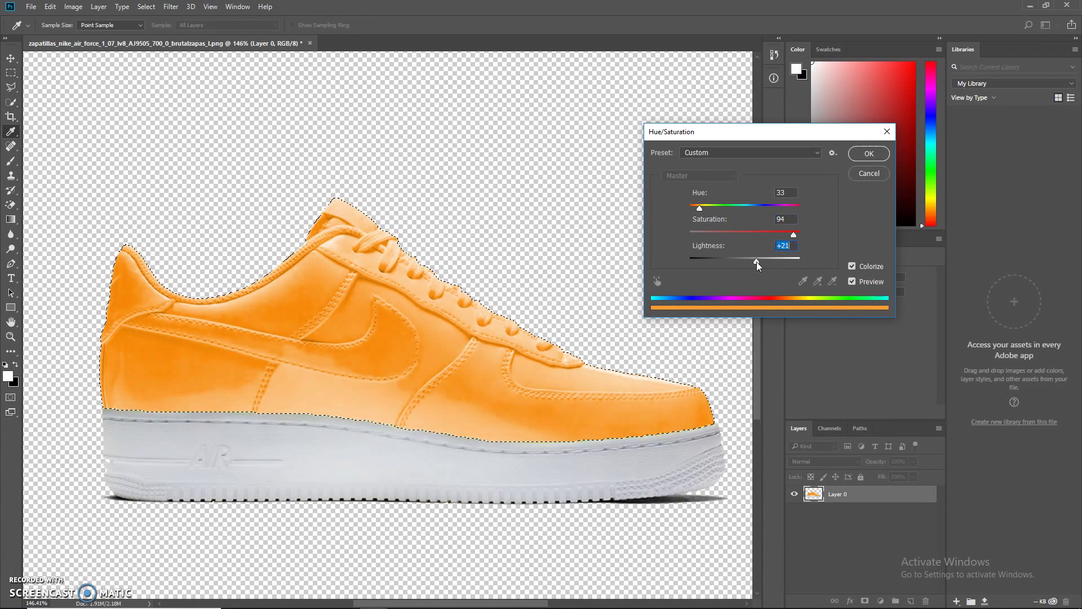
left_click(868, 154)
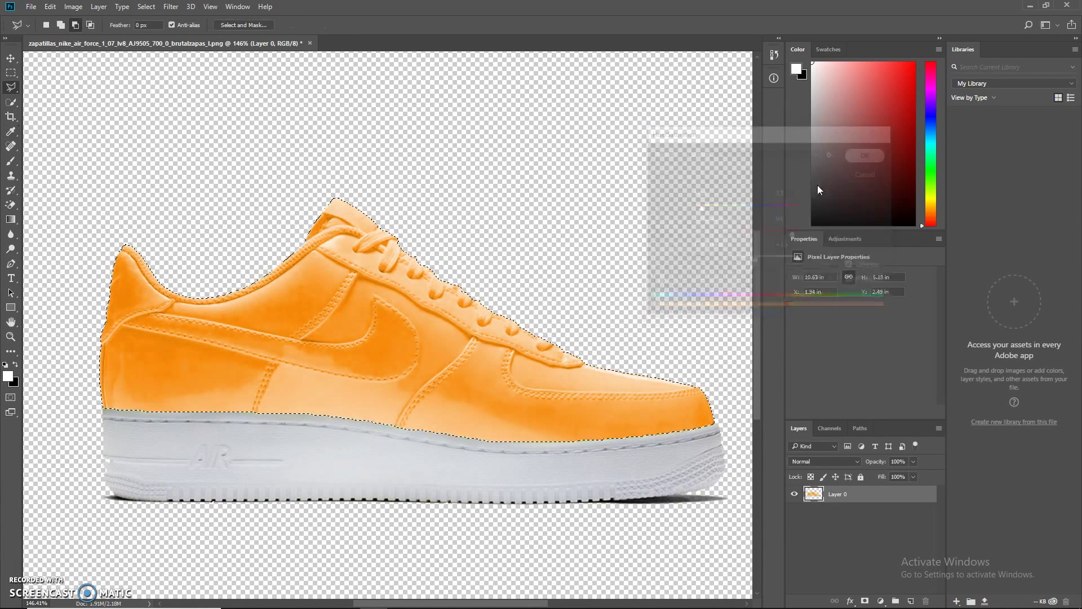
key("ctrl+d")
Soften the blotchy orange areas of the shoe's upper with the Blur tool at 58% strength.
key("l")
scroll(425, 352, "down", 3)
scroll(357, 394, "up", 3)
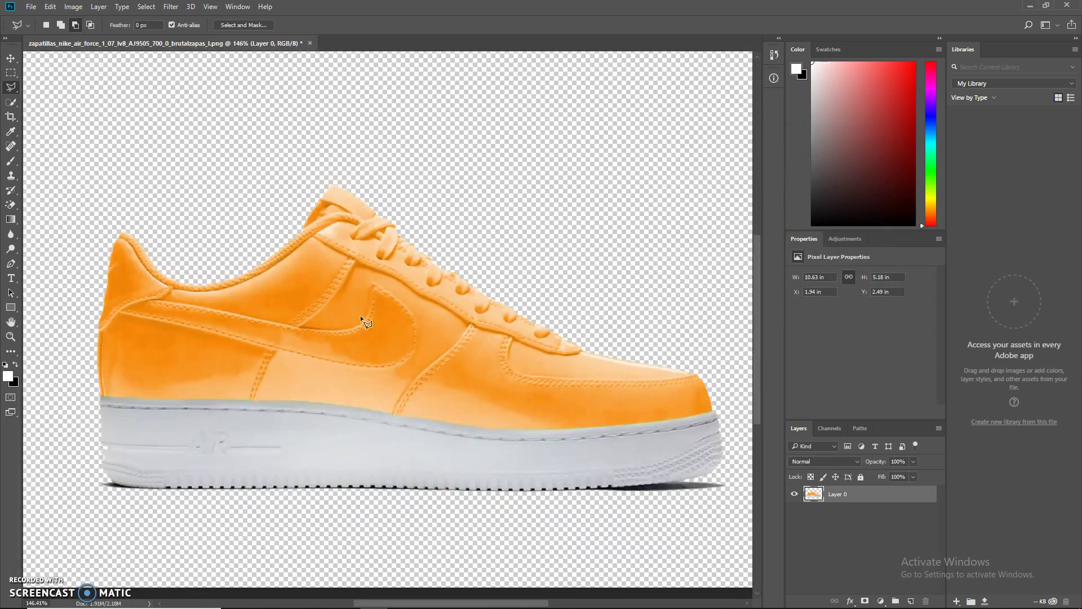
scroll(364, 327, "down", 1)
scroll(364, 388, "up", 2)
scroll(260, 280, "up", 2)
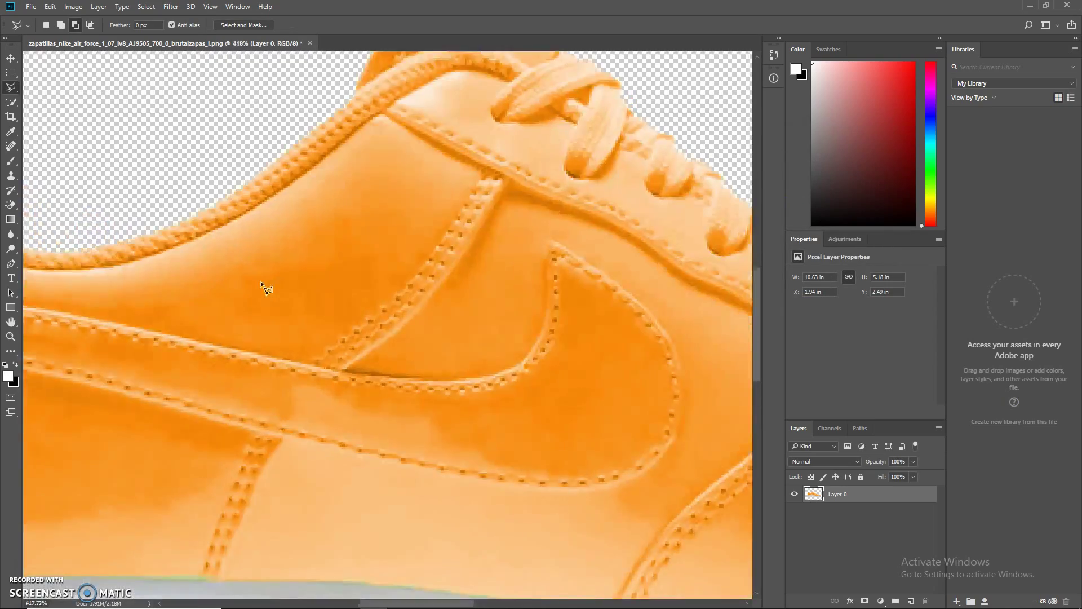
scroll(260, 281, "down", 3)
left_click(10, 234)
scroll(169, 248, "up", 5)
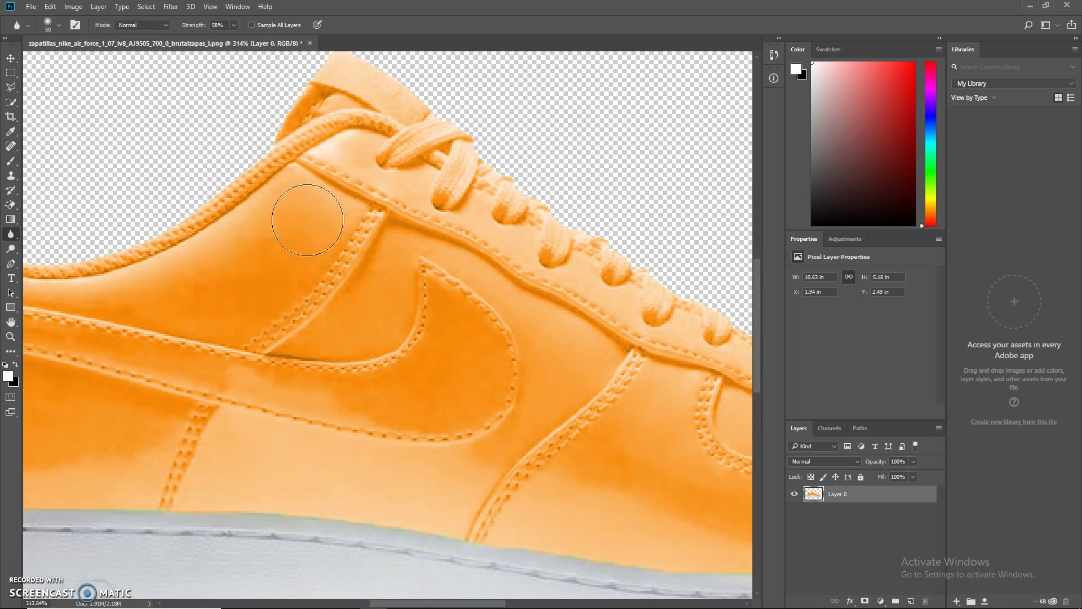
left_click_drag(133, 337, 268, 262)
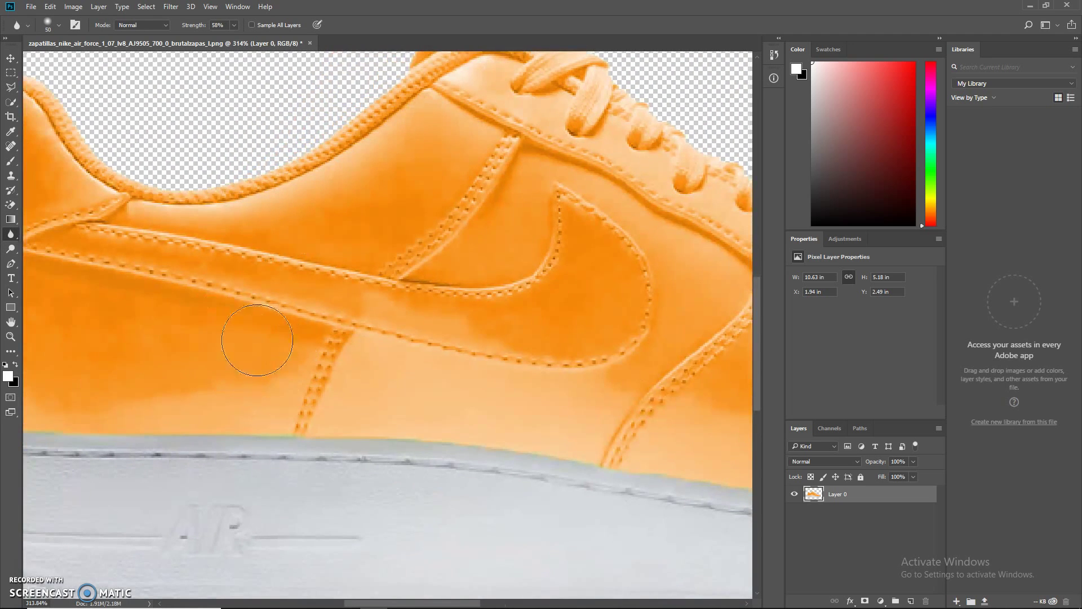
left_click_drag(120, 331, 305, 340)
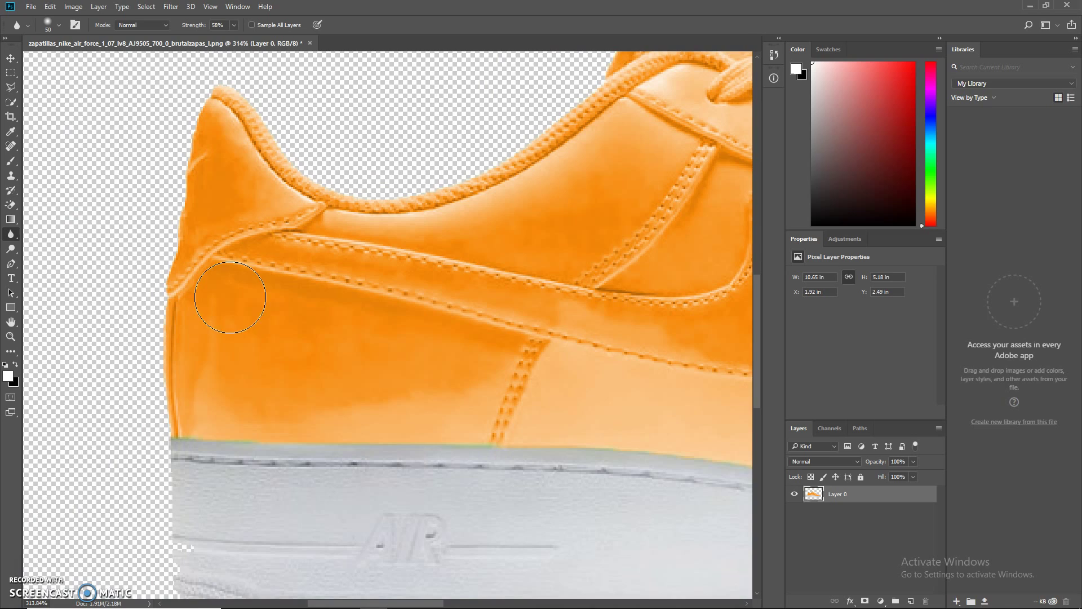
left_click_drag(479, 358, 148, 346)
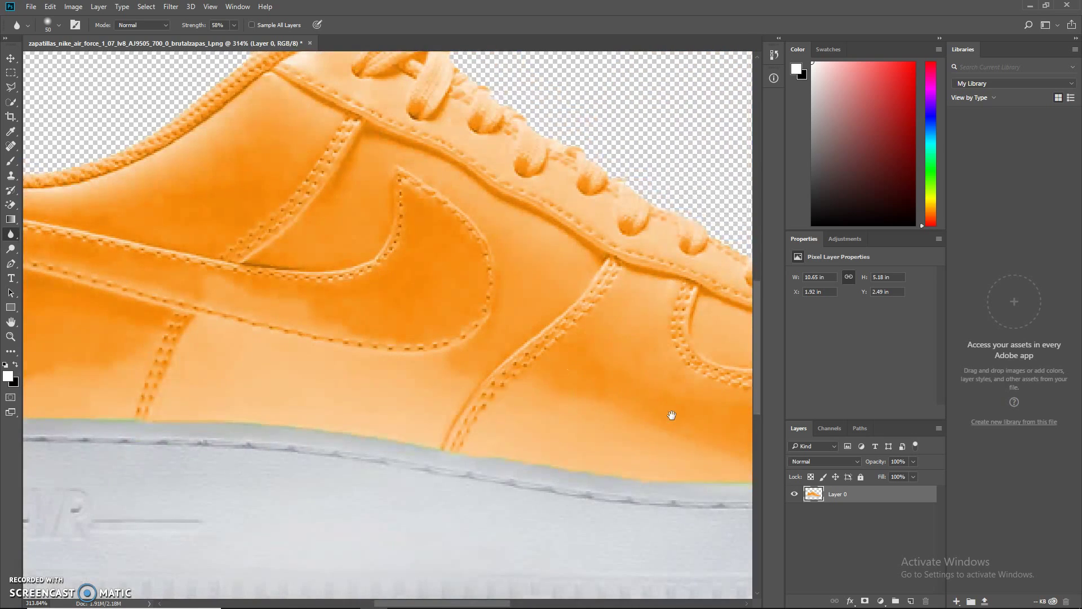
left_click_drag(668, 415, 488, 401)
scroll(589, 420, "down", 2)
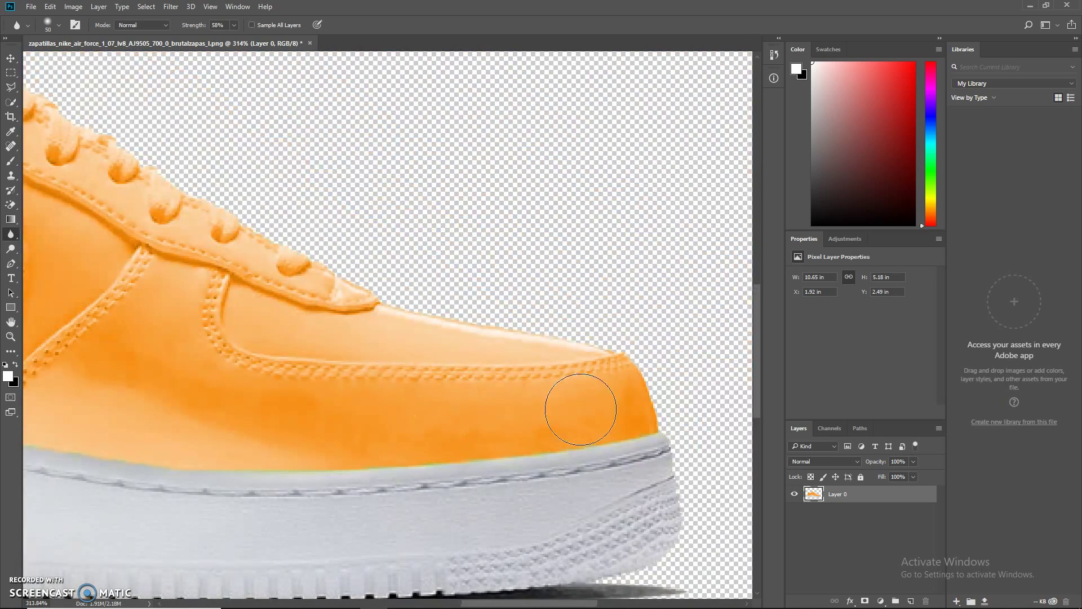
Examine the orange upper up close and the shoe as a whole for remaining blotchy areas.
scroll(415, 387, "down", 2)
scroll(225, 365, "down", 1)
scroll(331, 355, "up", 3)
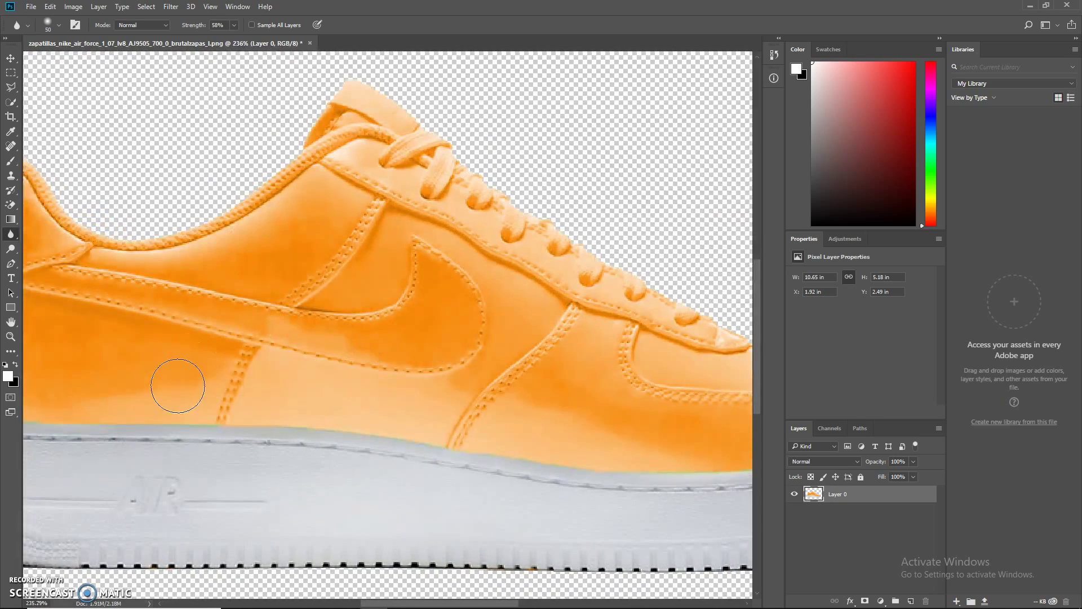
scroll(135, 397, "down", 2)
scroll(140, 394, "down", 1)
scroll(193, 379, "up", 2)
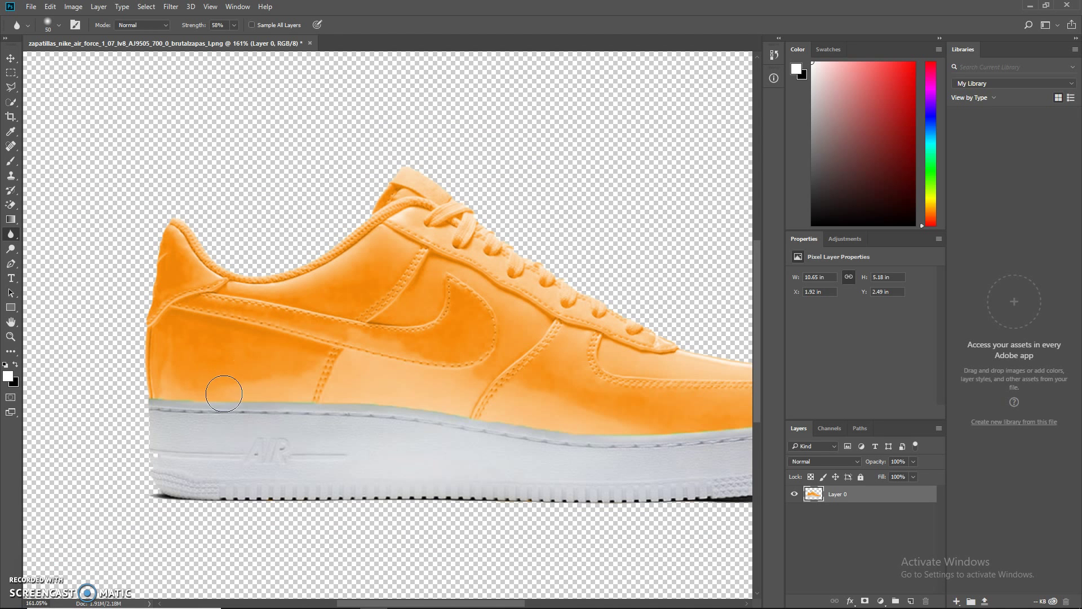
scroll(367, 359, "down", 1)
scroll(369, 355, "up", 1)
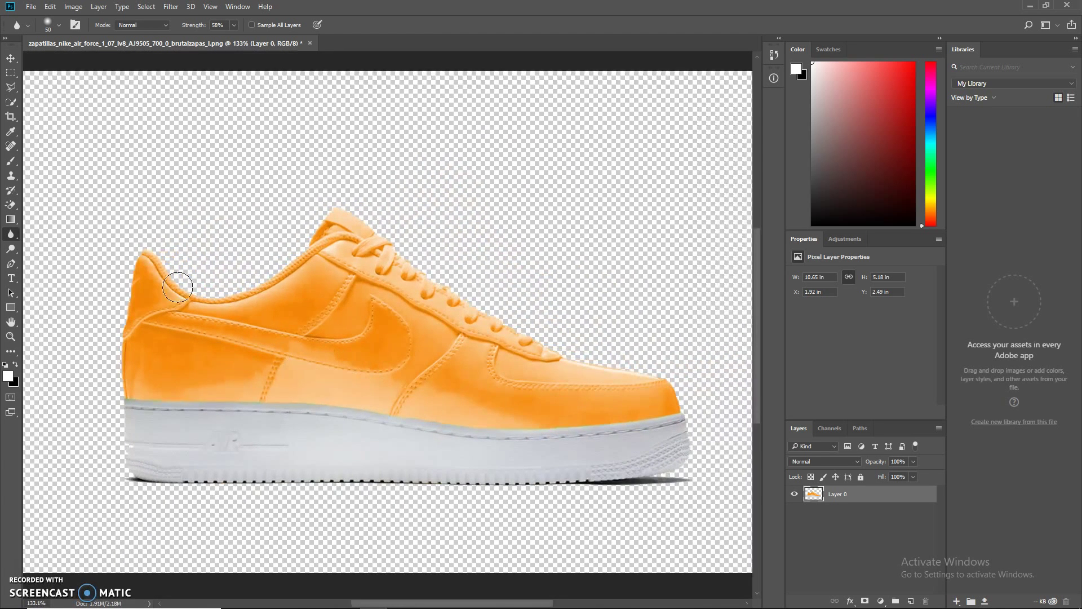
Move the Photoshop window aside to uncover the desktop and open the nickelodeons image folder in File Explorer.
left_click(33, 6)
left_click(229, 36)
left_click_drag(299, 8, 397, 13)
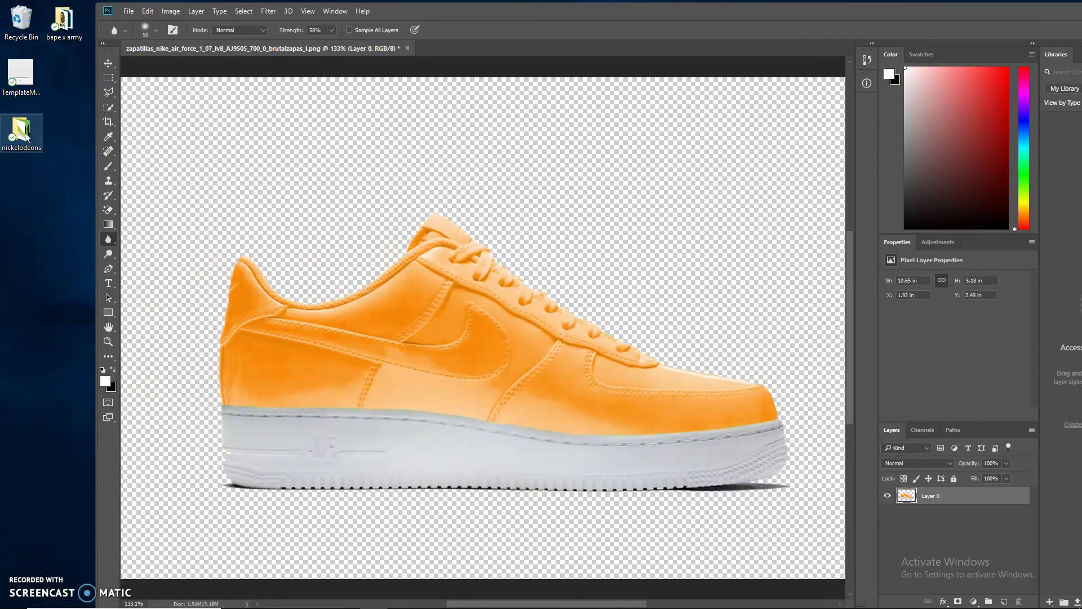
key("alt+Tab")
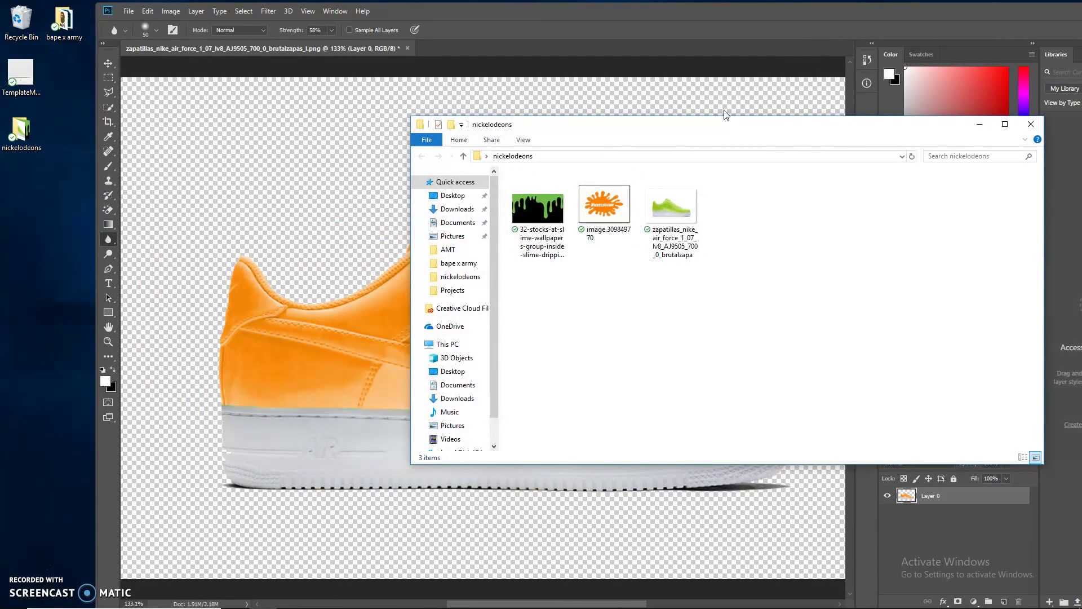
left_click_drag(725, 120, 869, 90)
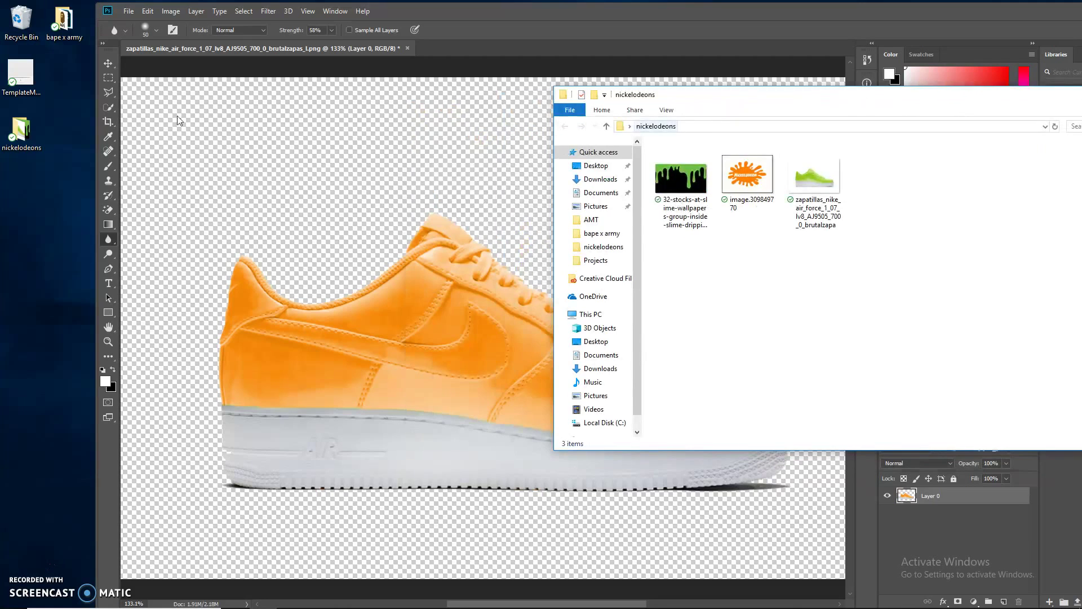
double_click(77, 31)
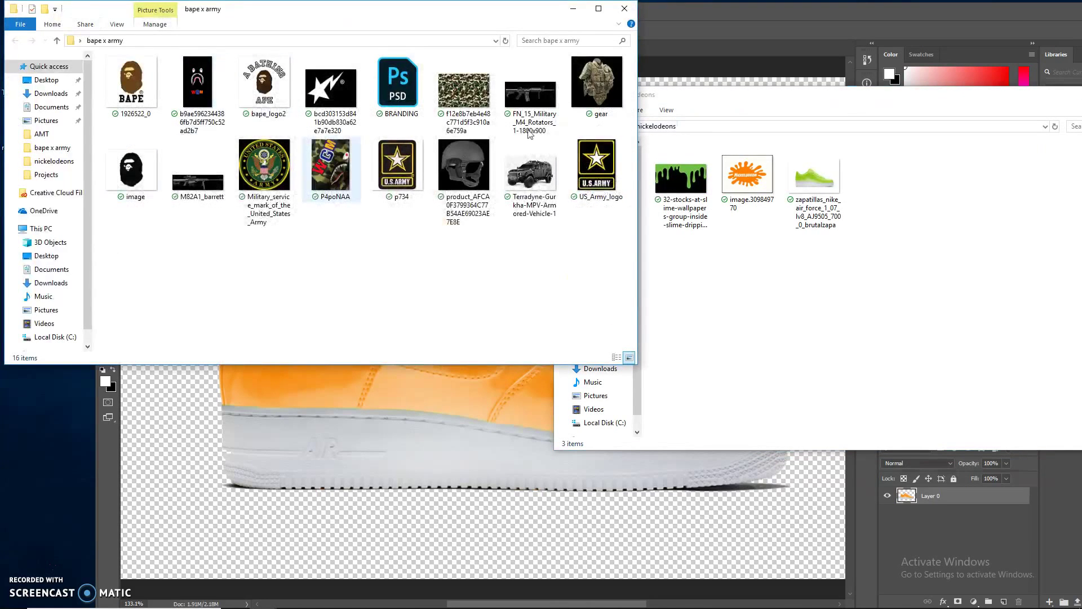
left_click(624, 9)
left_click_drag(776, 90, 745, 105)
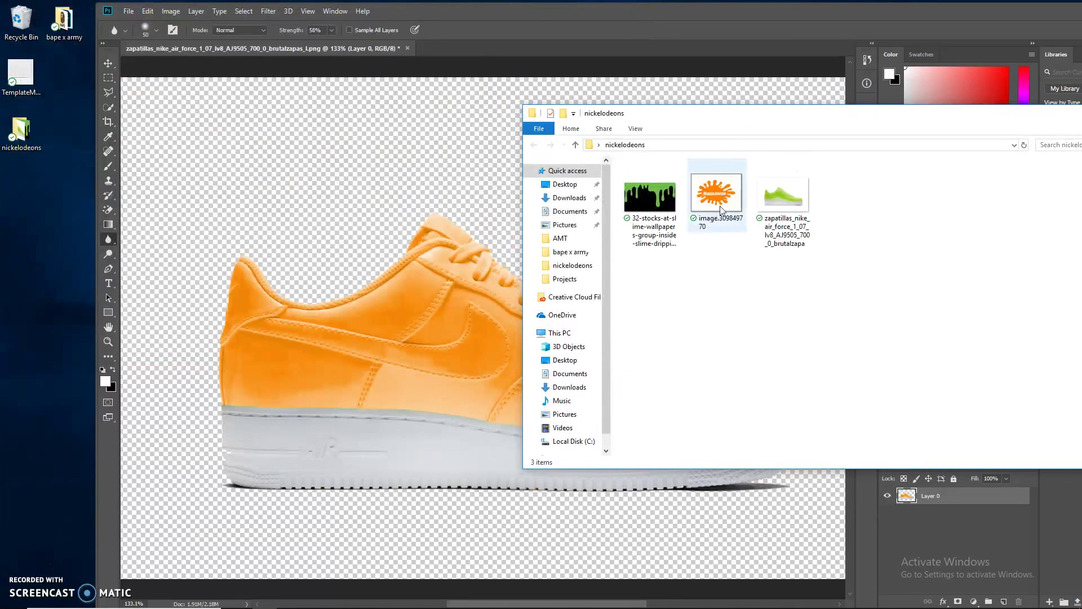
left_click_drag(719, 194, 263, 372)
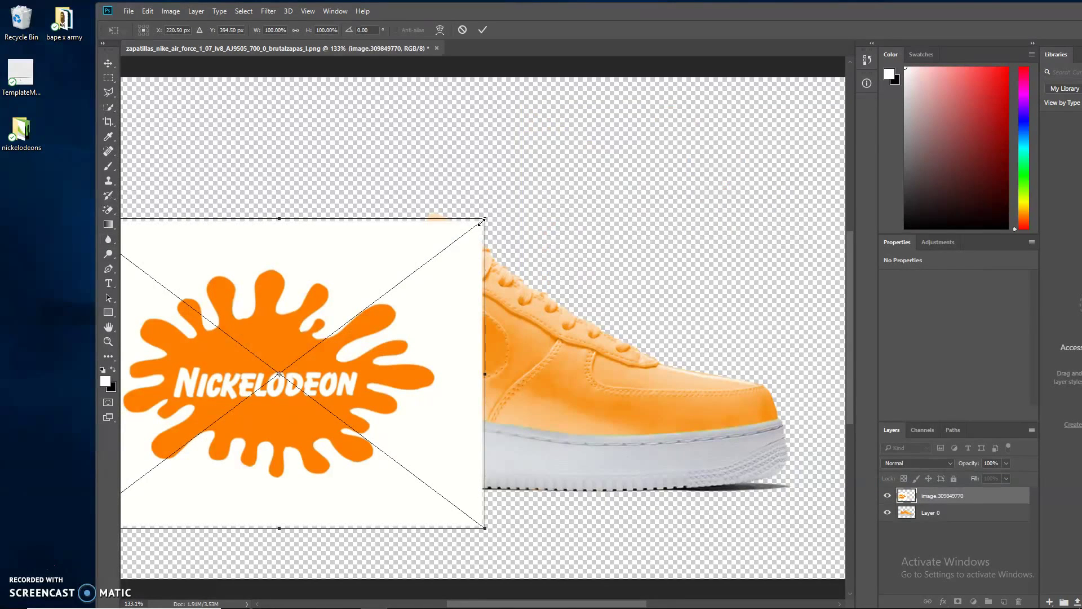
key("Escape")
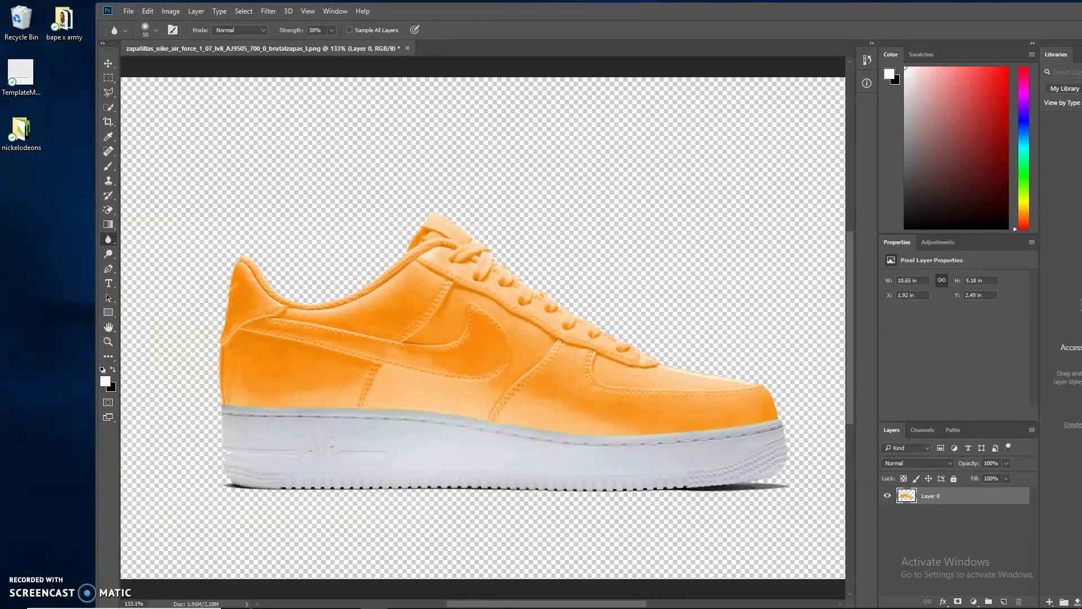
Place the green slime-drip image from the nickelodeons folder over the shoe, scaled to about 37%.
double_click(20, 130)
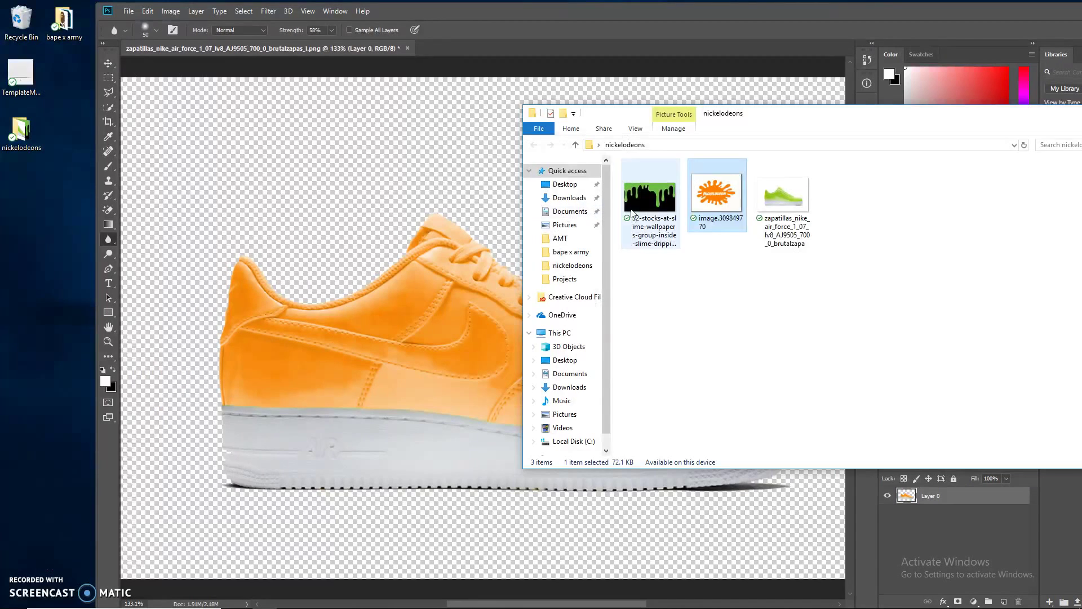
left_click(351, 312)
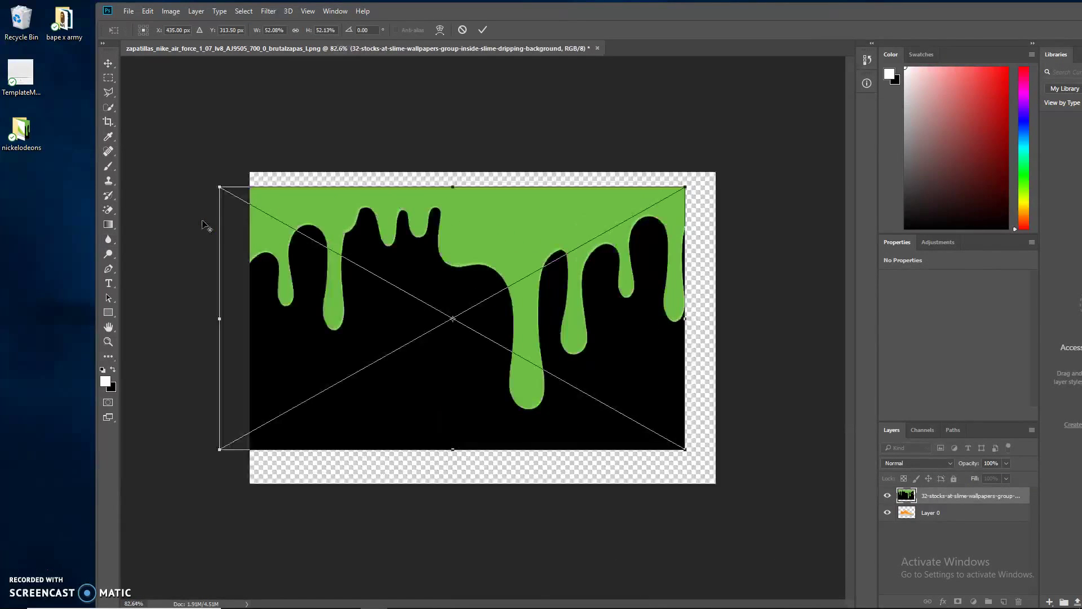
left_click_drag(220, 186, 355, 264)
left_click_drag(424, 305, 411, 285)
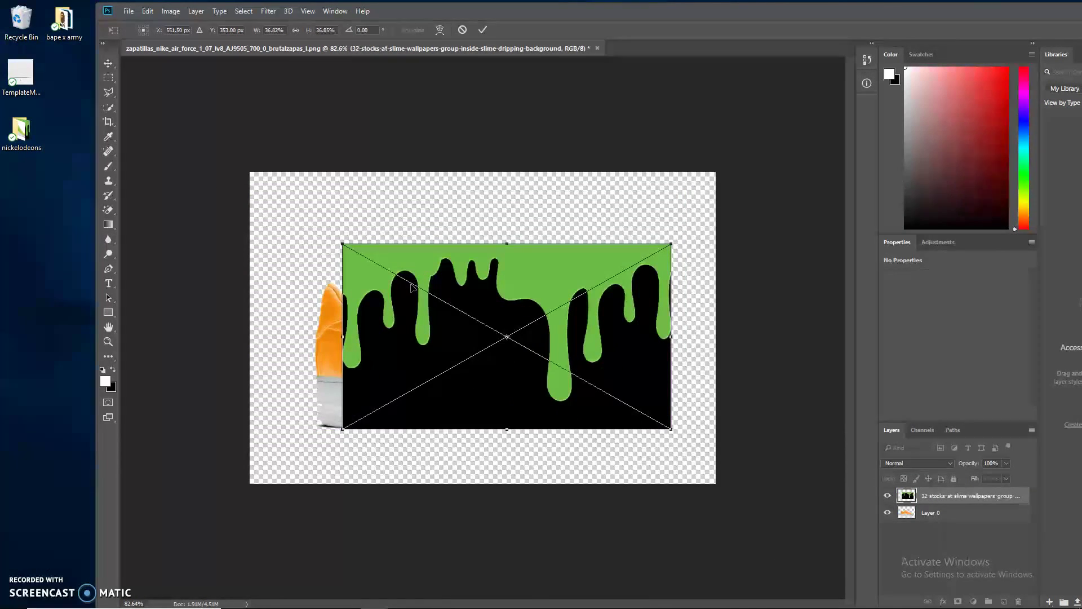
key("Return")
Rasterize the placed slime image layer.
right_click(460, 306)
left_click(973, 504)
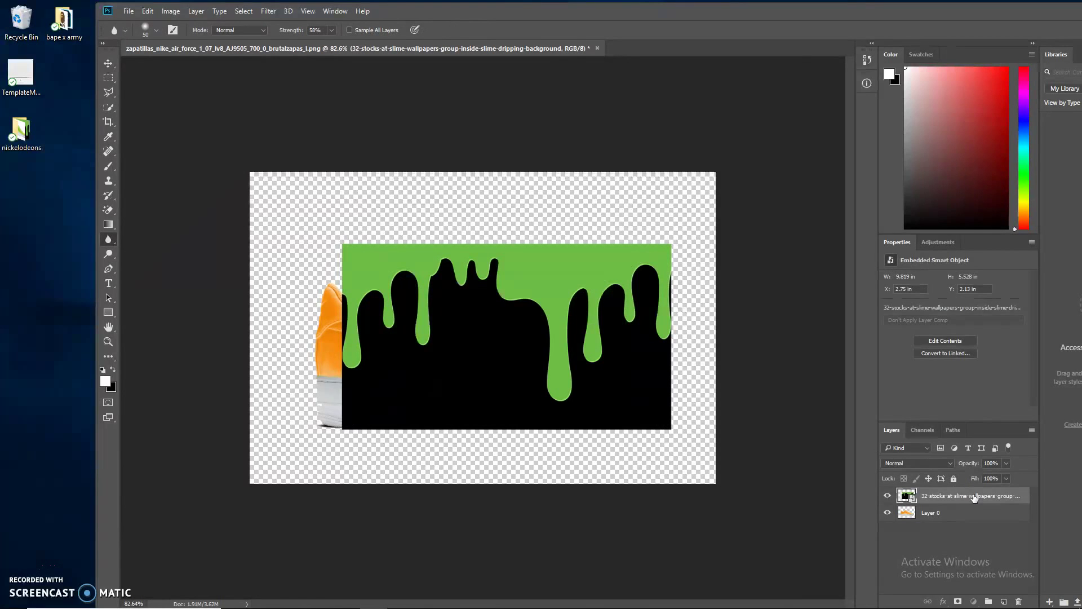
right_click(972, 499)
left_click(848, 276)
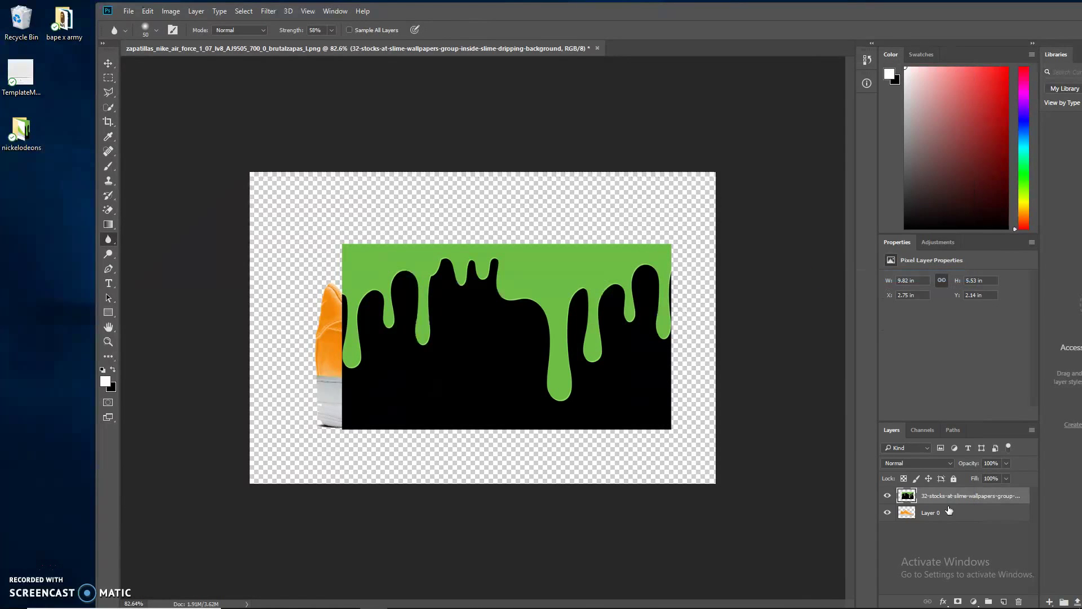
Remove the slime layer's black background with the Magic Eraser at tolerance 50, with the Photoshop window maximized.
scroll(492, 364, "up", 3)
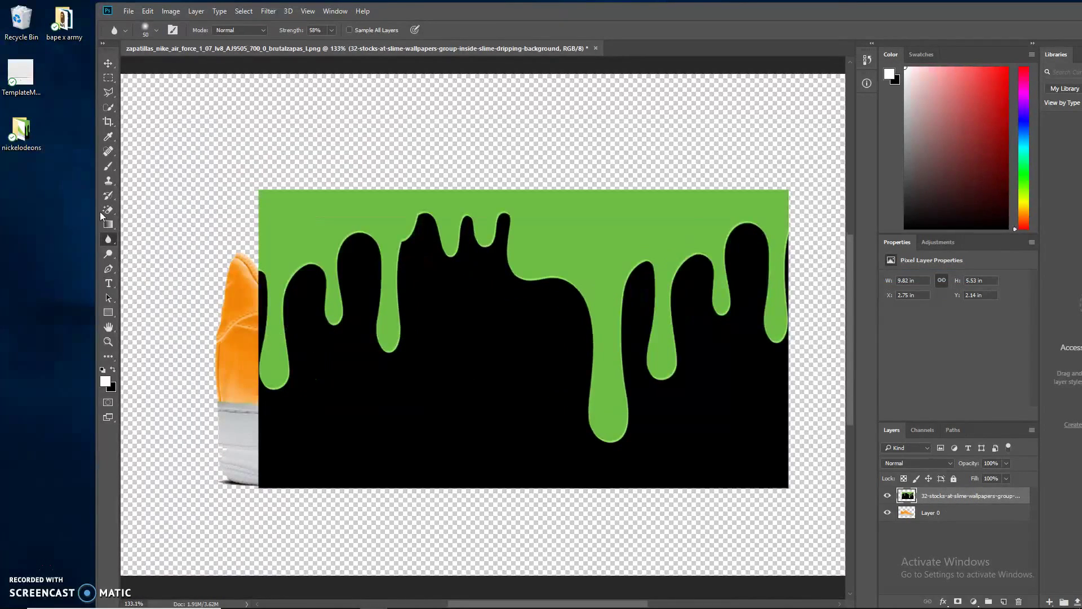
left_click(108, 210)
scroll(344, 416, "up", 1)
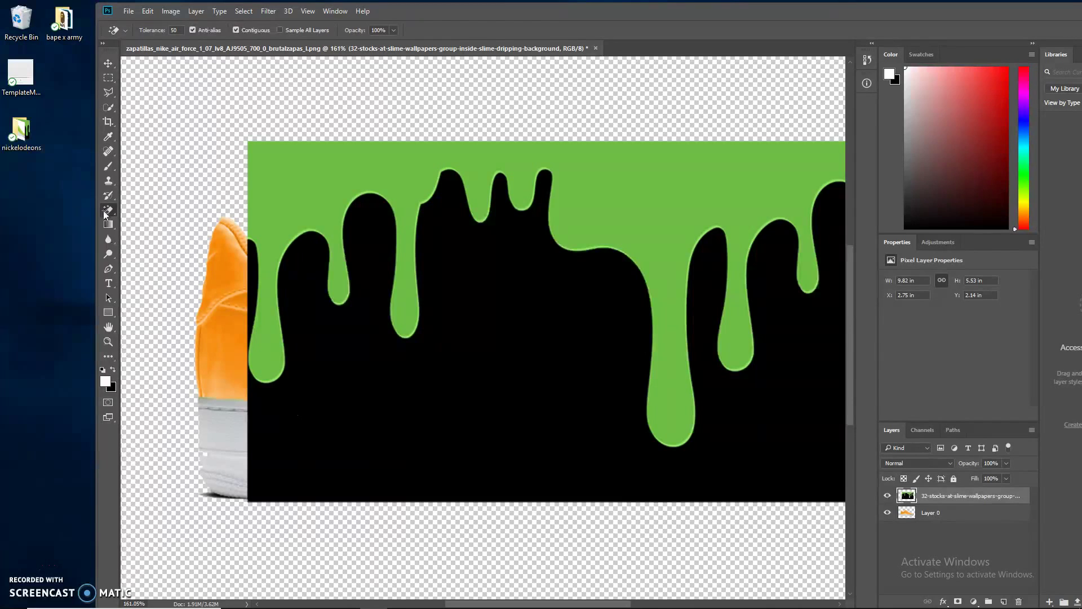
double_click(486, 13)
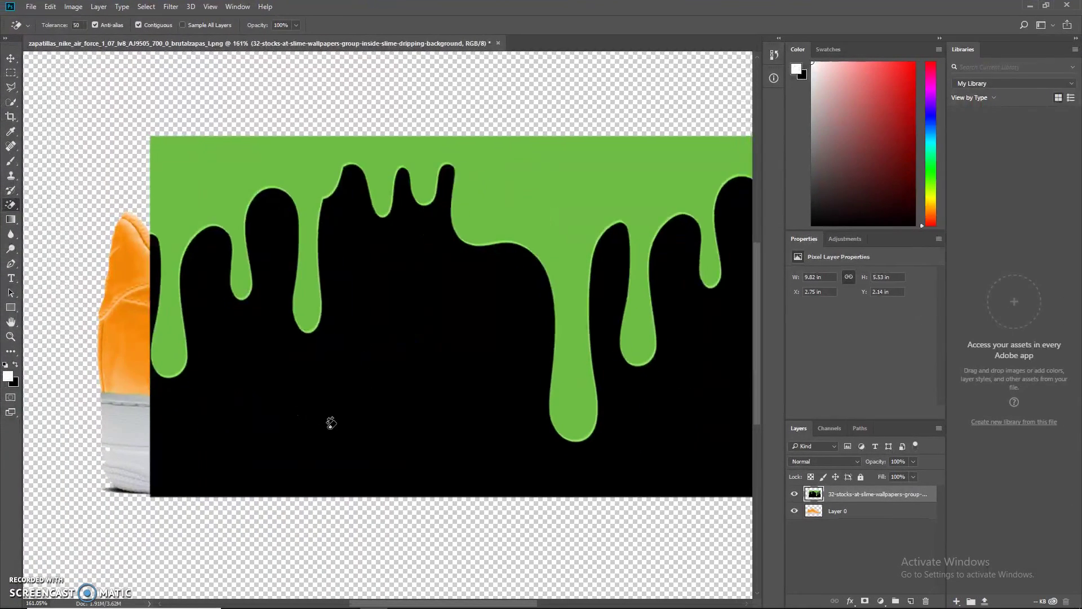
left_click(370, 417)
scroll(371, 417, "down", 3)
scroll(416, 401, "up", 3)
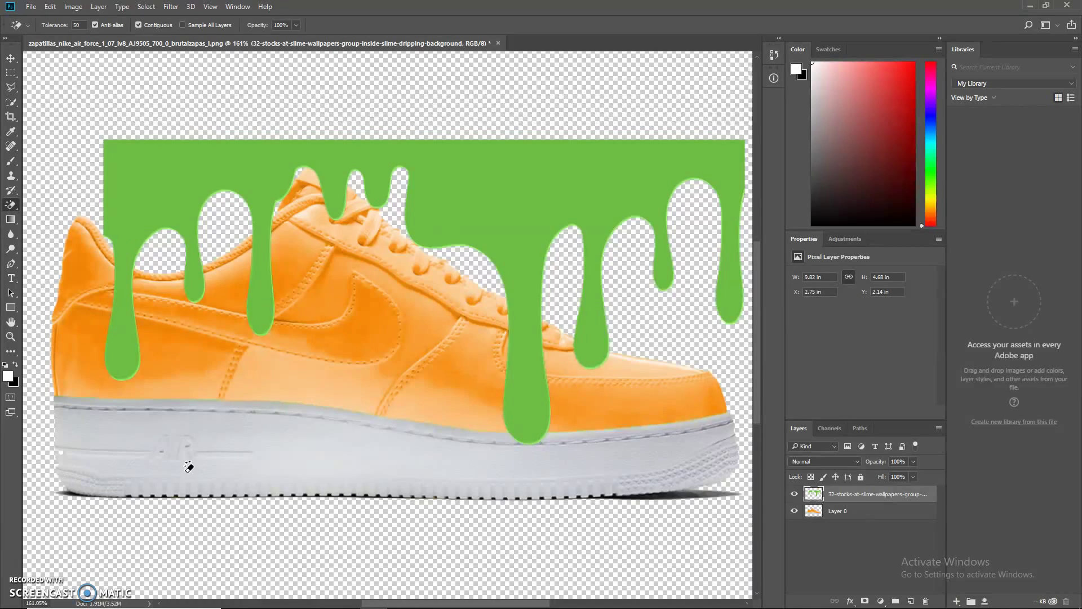
Scale the slime down to about 49%, place it below the swoosh and tilt it clockwise by about 6 degrees.
scroll(248, 377, "down", 2)
left_click(11, 58)
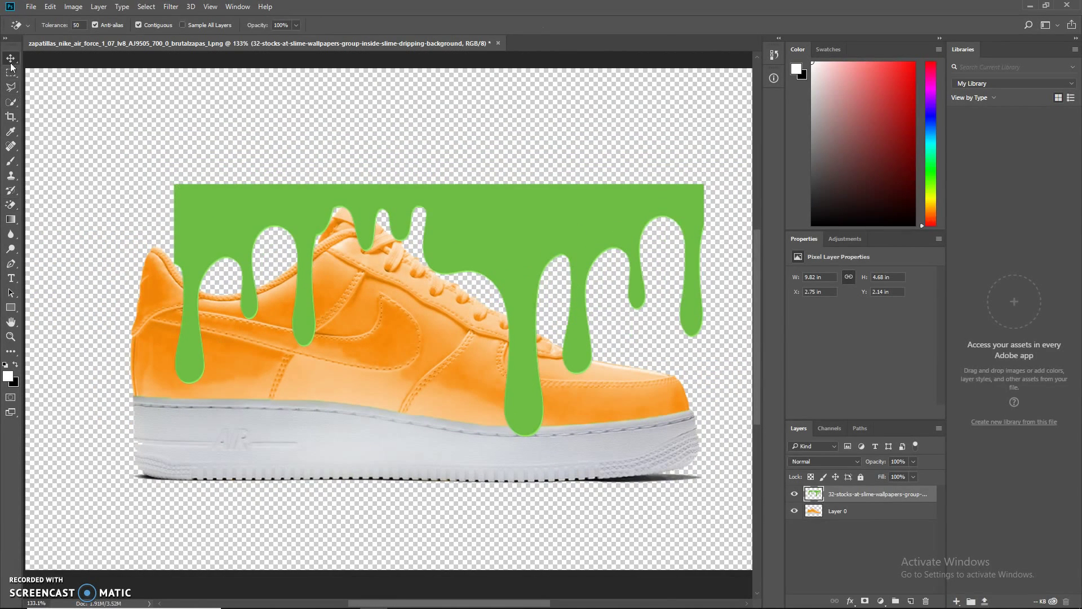
left_click_drag(490, 234, 425, 250)
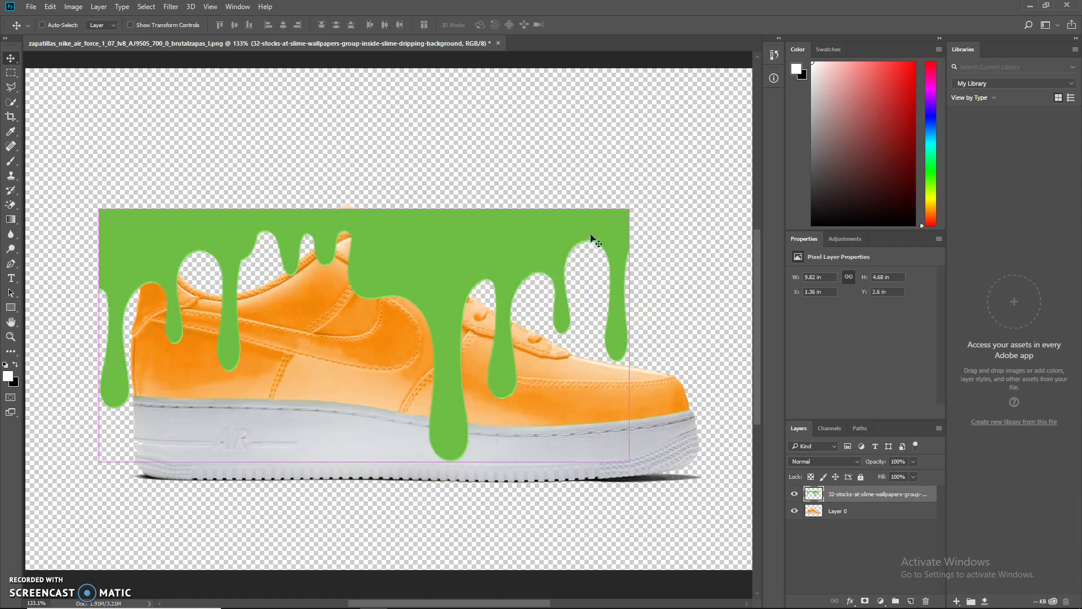
key("ctrl+t")
left_click_drag(629, 209, 367, 335)
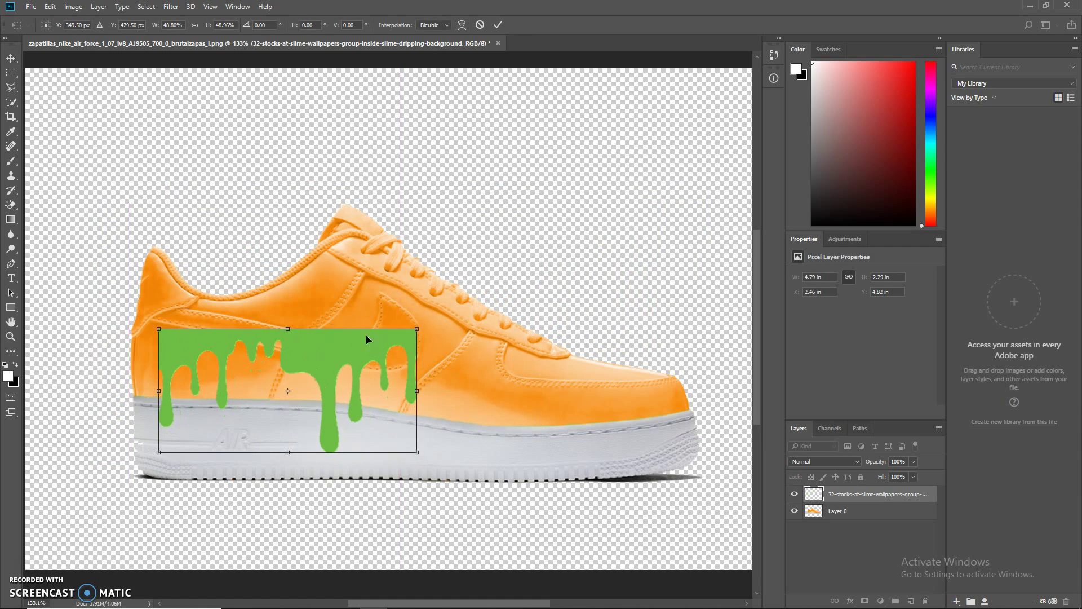
left_click_drag(470, 284, 475, 301)
Flip the slime horizontally, tilt it about 8 degrees and position it on the heel half below the swoosh.
right_click(340, 383)
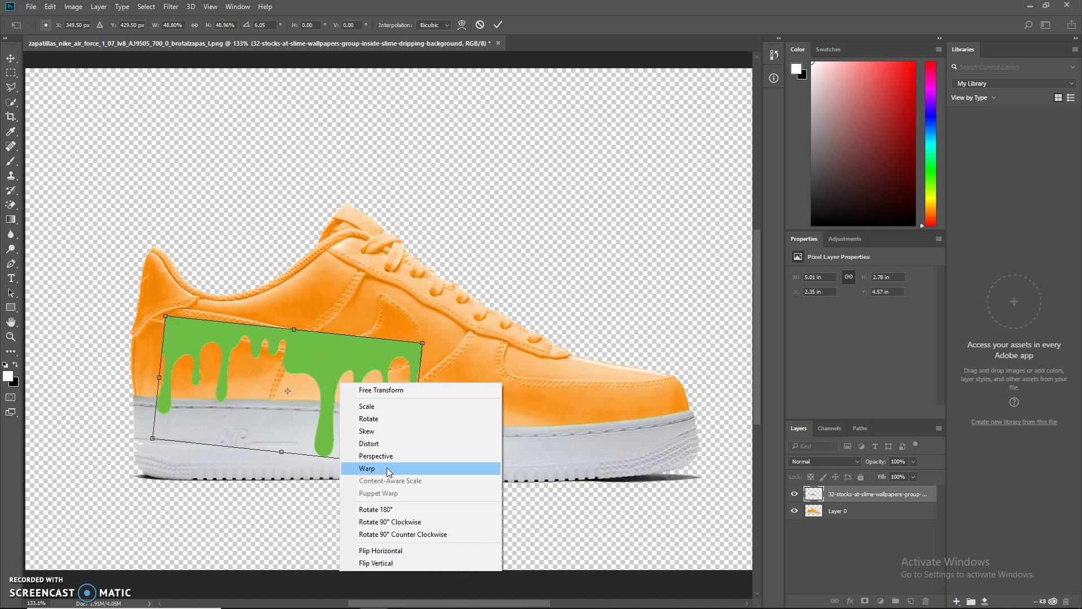
left_click(399, 550)
left_click_drag(409, 311, 416, 317)
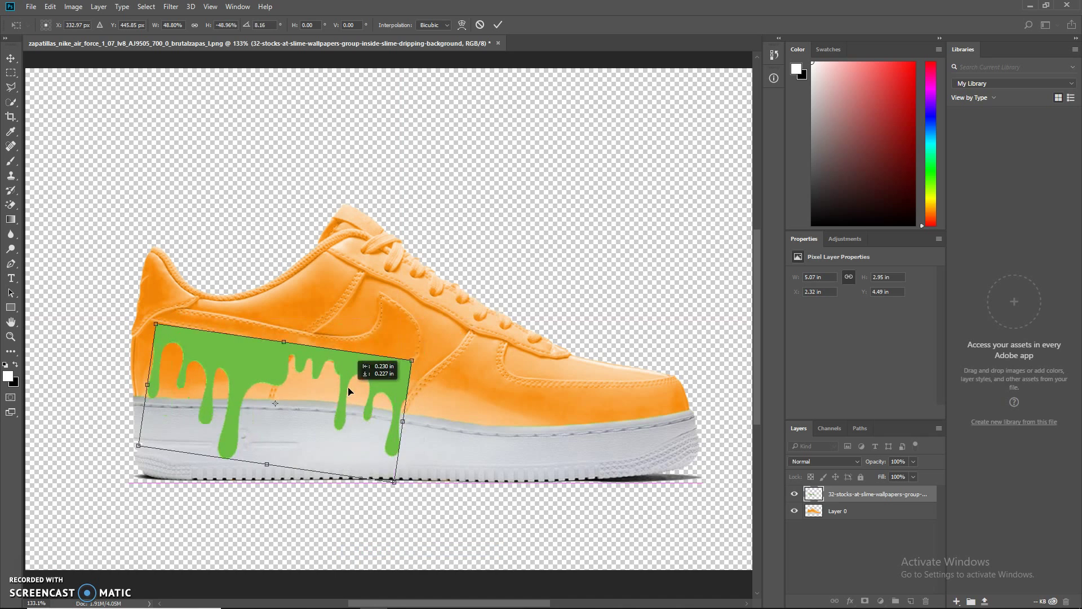
left_click_drag(349, 390, 339, 393)
Warp the slime, raising its heel-side corner slightly and pulling its toe-side upper corner up and outward to the swoosh's front edge.
scroll(158, 360, "up", 6)
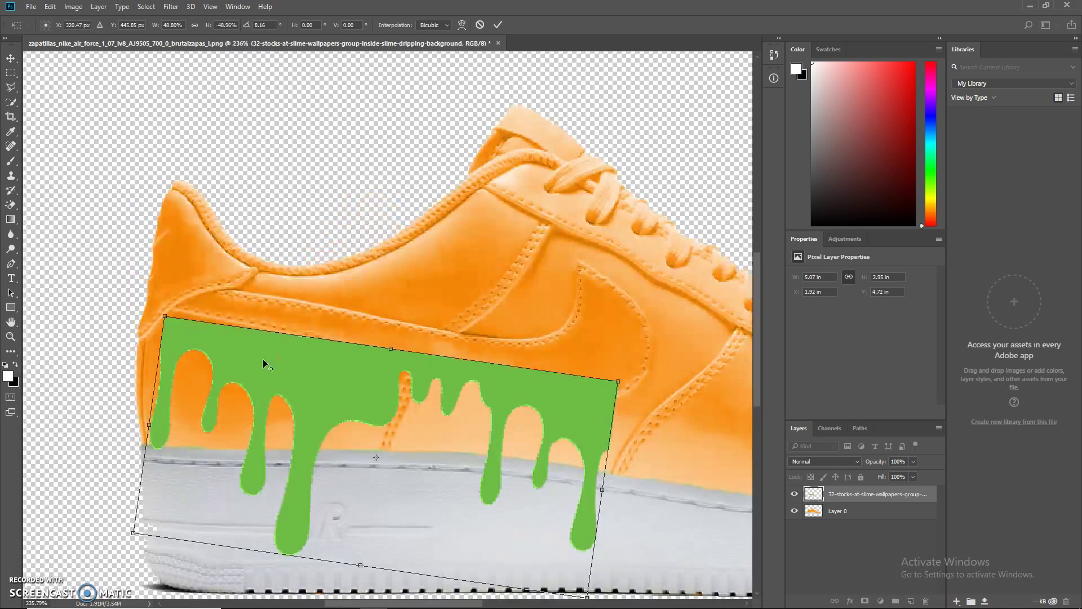
right_click(335, 427)
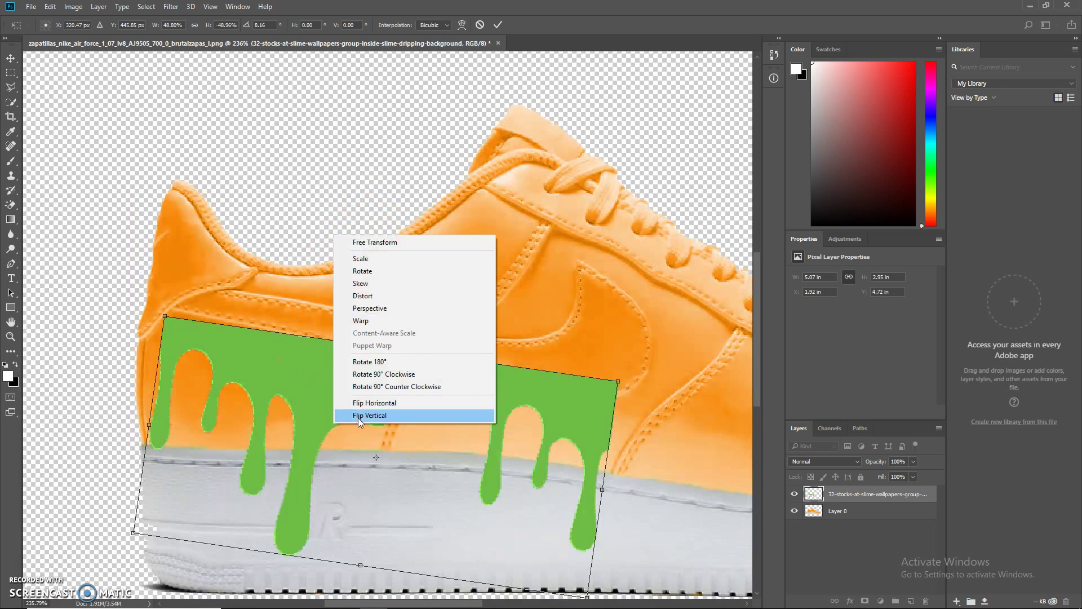
left_click(373, 319)
left_click_drag(176, 328, 179, 319)
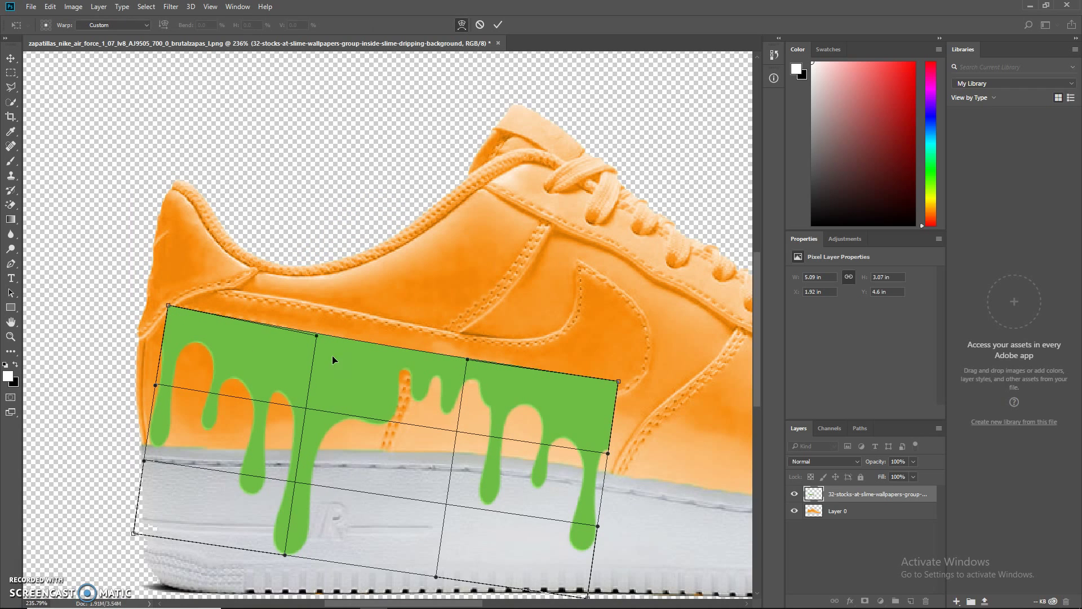
left_click_drag(607, 407, 644, 354)
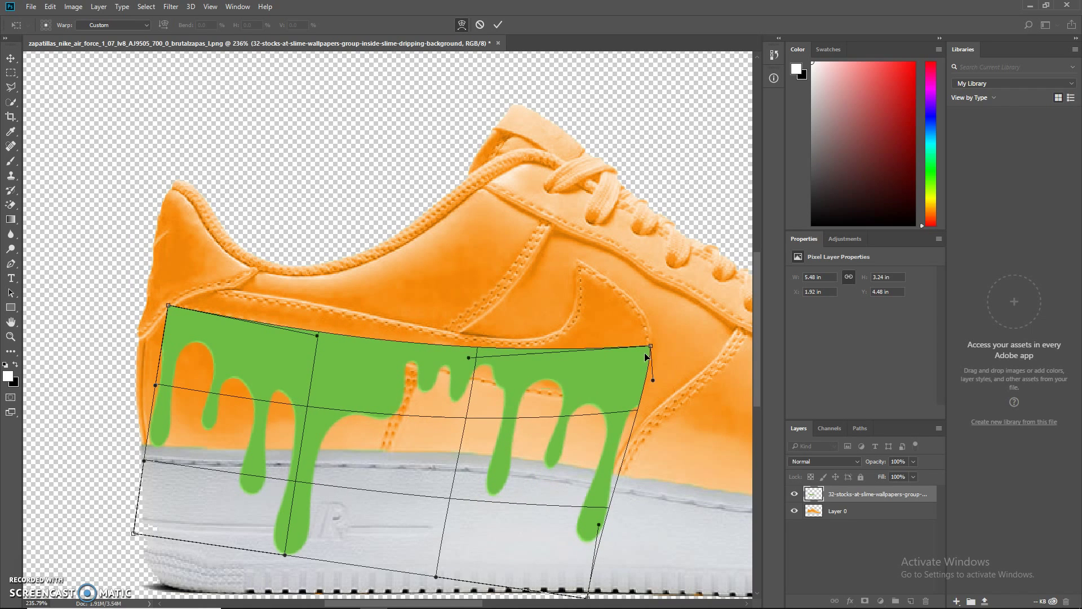
key("Return")
key("ctrl+0")
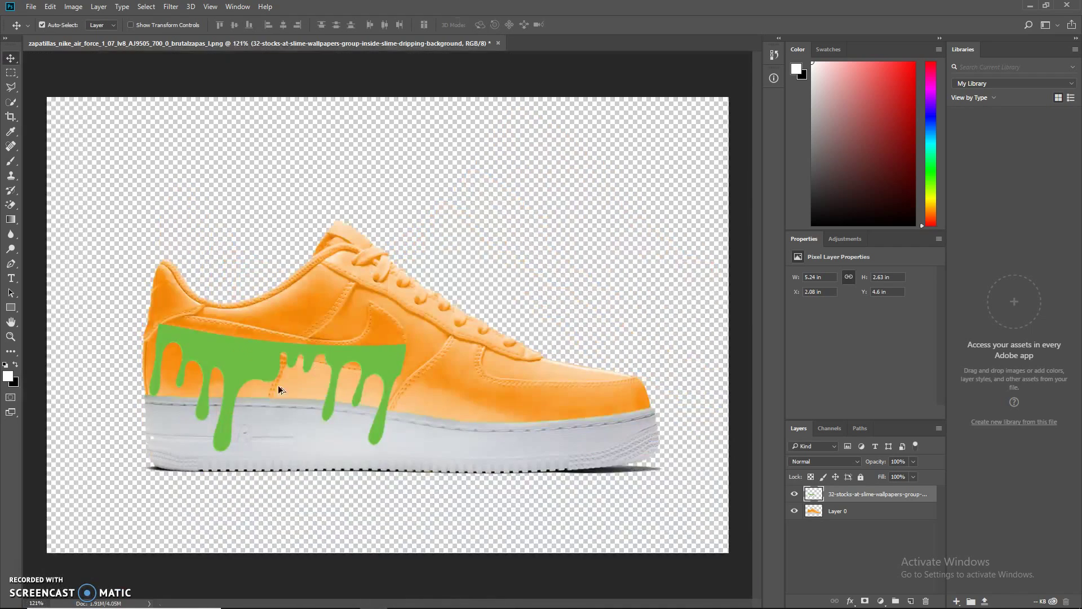
Warp the slime again so its upper edge curves along the underside of the swoosh.
scroll(300, 350, "up", 10)
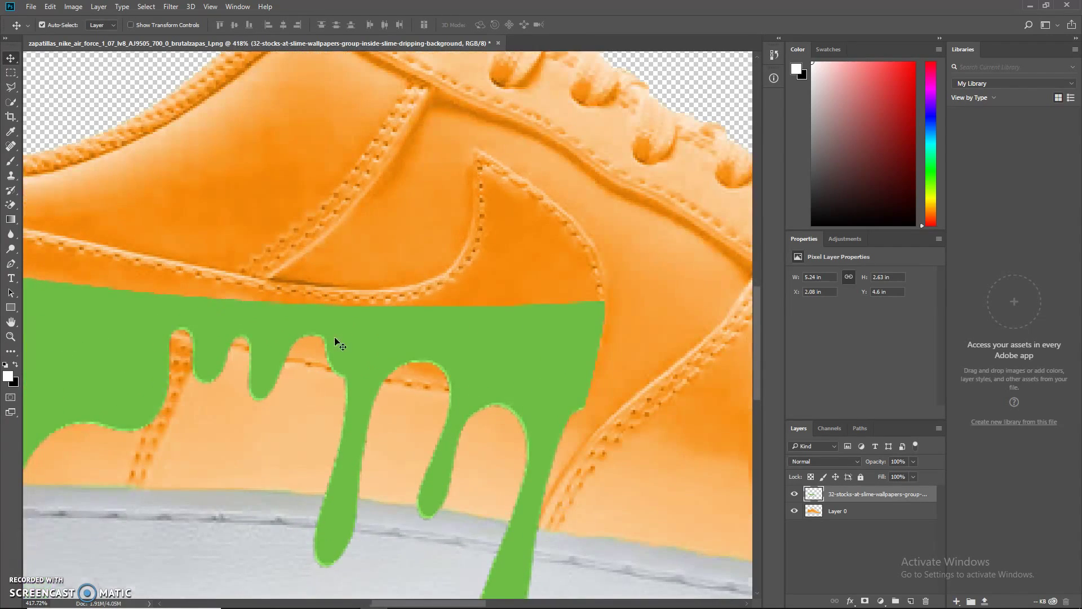
key("ctrl+t")
right_click(369, 353)
left_click(394, 441)
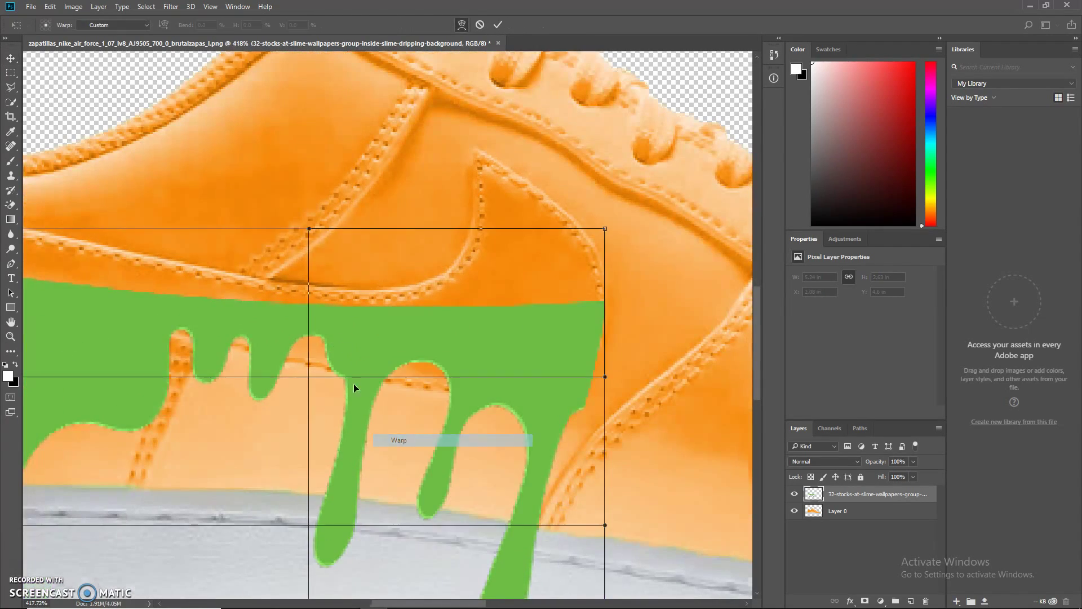
left_click_drag(338, 294, 418, 326)
left_click_drag(221, 293, 228, 276)
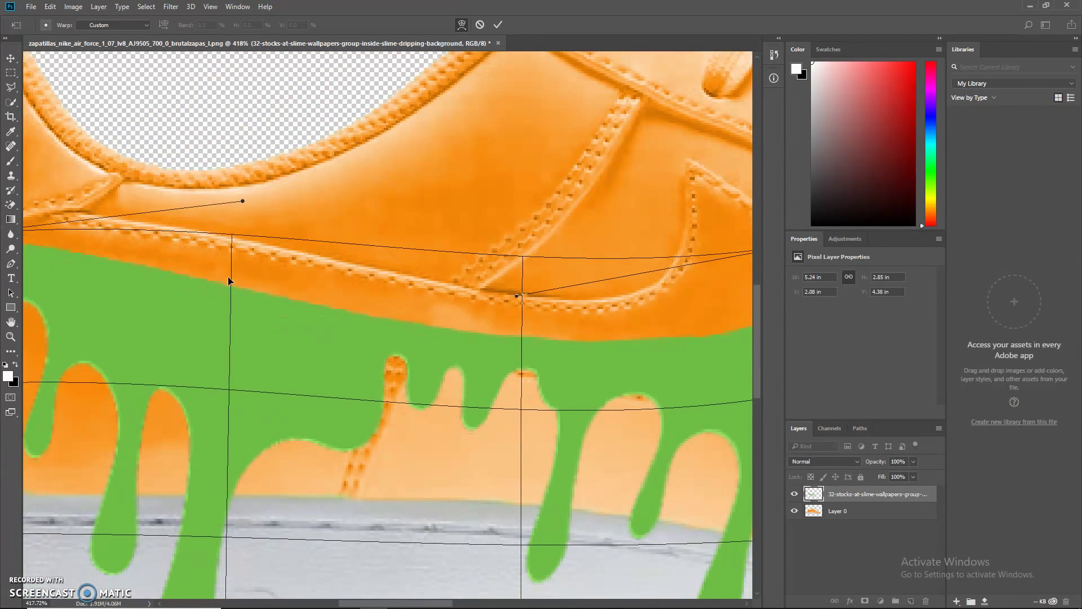
left_click_drag(545, 330, 539, 346)
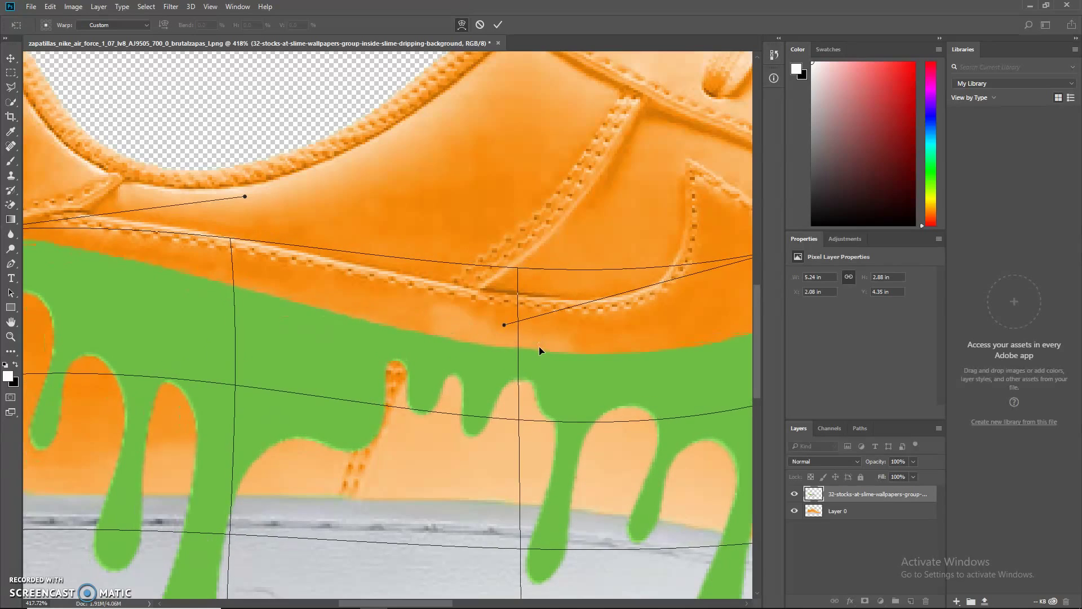
Pull the slime's long heel-side drips upward in the warp and refine its upper edge and heel-side corner.
scroll(513, 358, "down", 6)
scroll(496, 382, "down", 2)
scroll(397, 442, "up", 2)
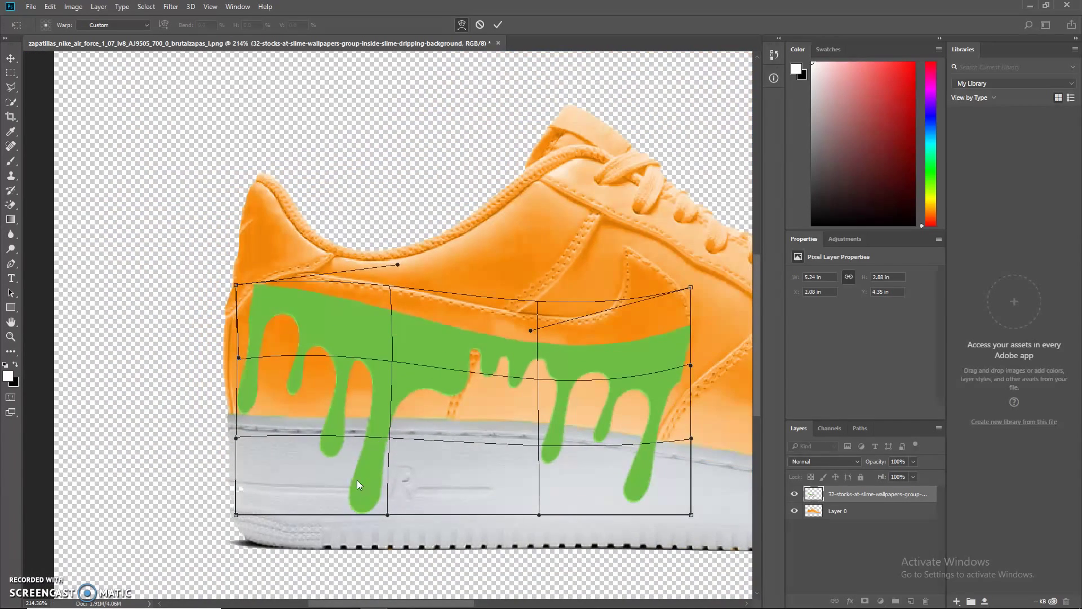
left_click_drag(359, 494, 406, 382)
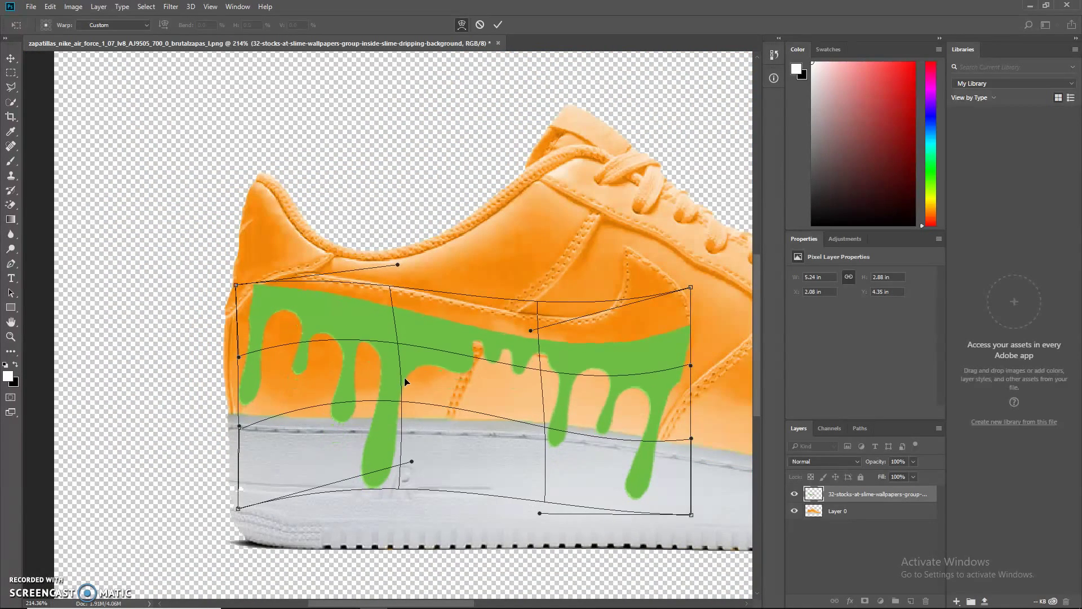
left_click_drag(529, 311, 524, 318)
left_click_drag(493, 379, 487, 397)
left_click_drag(500, 350, 504, 341)
left_click_drag(357, 458, 381, 444)
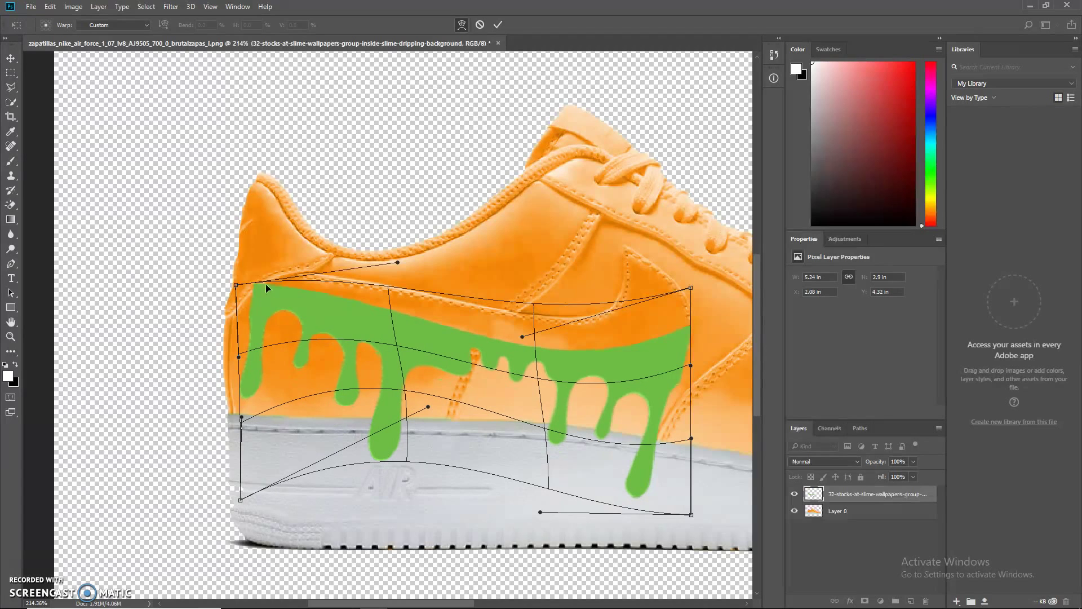
left_click_drag(266, 284, 272, 283)
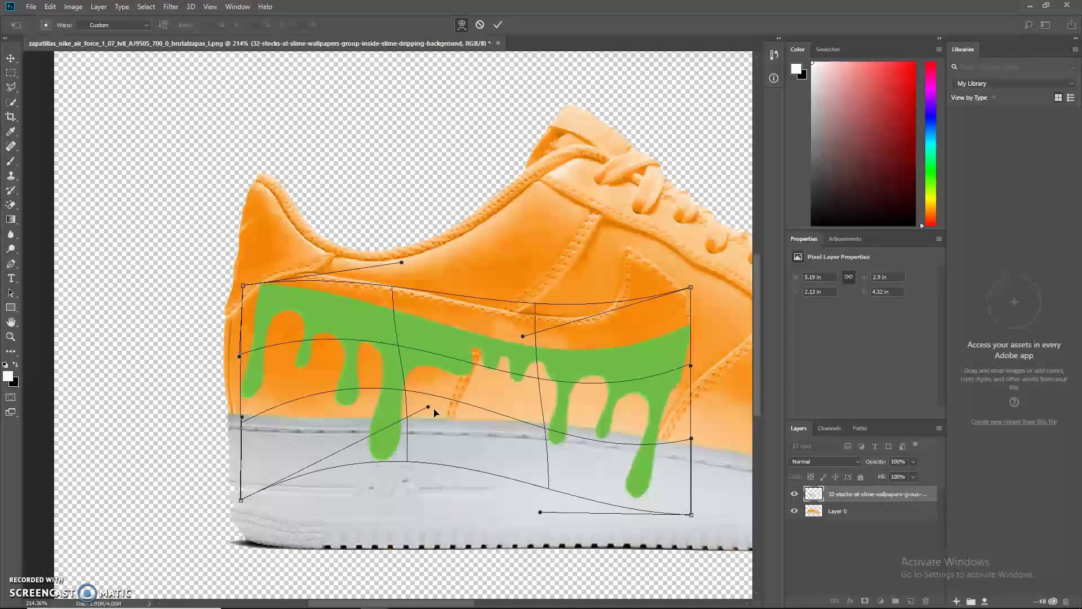
key("Return")
Compress the slime vertically to about 2.18 in high and warp its toe-side end outward to the swoosh's front edge.
key("ctrl+t")
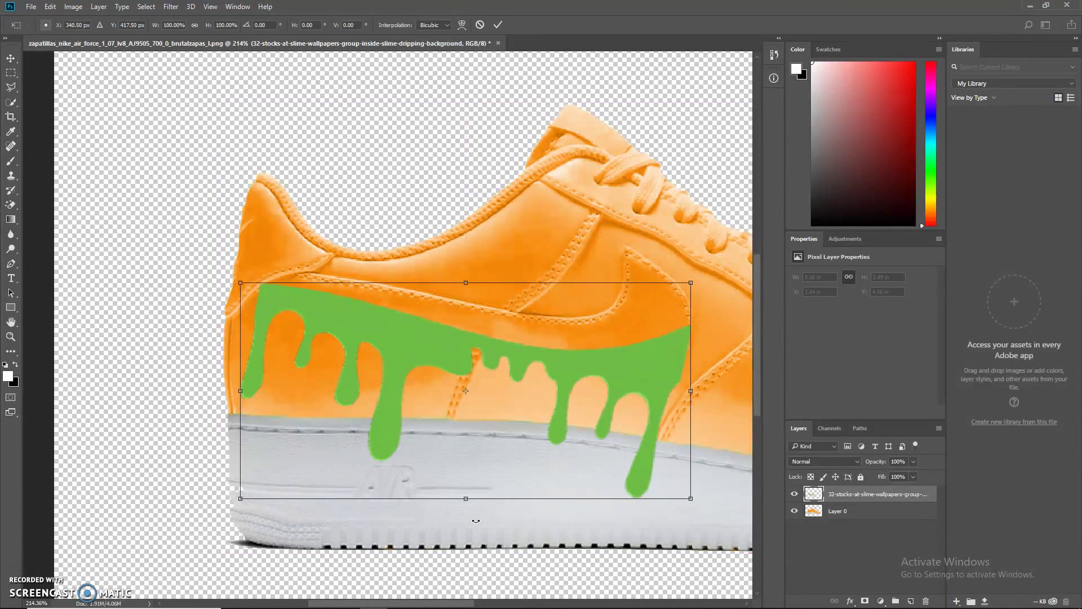
left_click_drag(467, 499, 467, 471)
left_click_drag(509, 400, 504, 404)
right_click(658, 401)
left_click(693, 475)
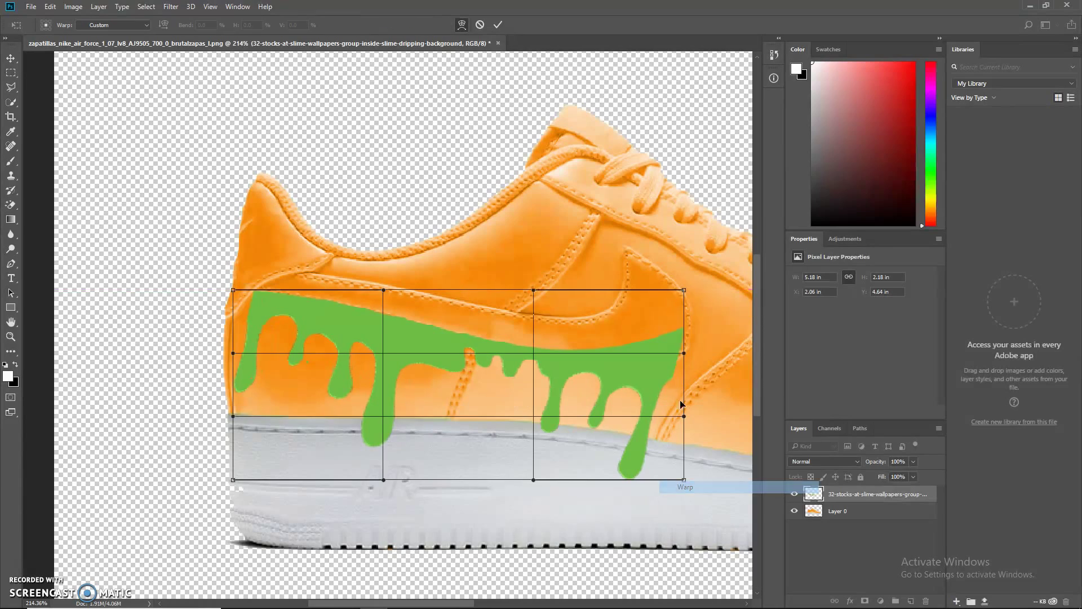
left_click_drag(681, 365, 689, 361)
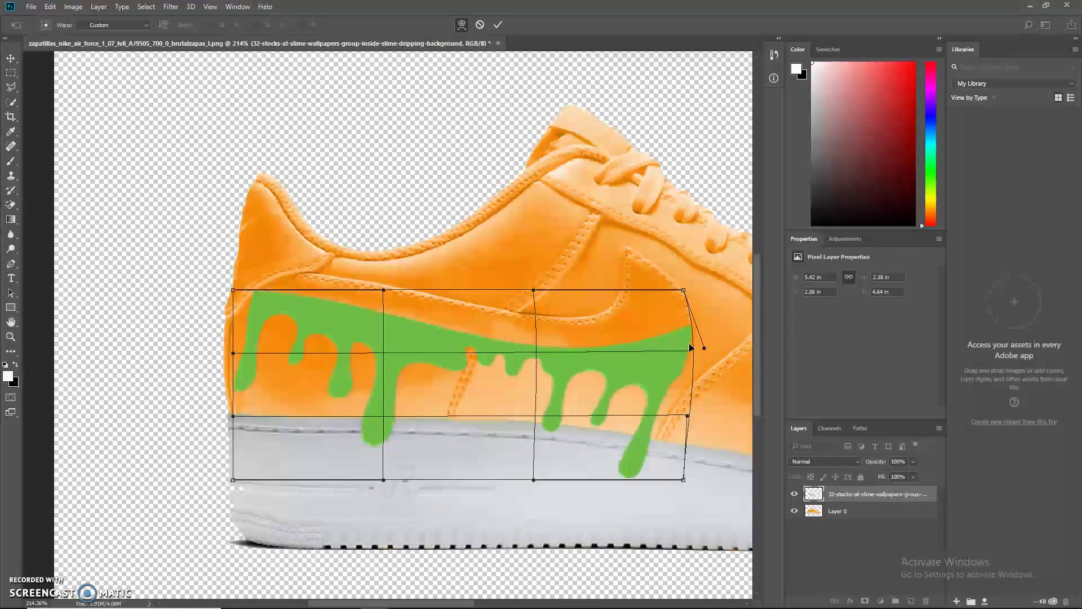
key("Return")
Examine how the slime fits along the swoosh and how its drips fall over the sole.
scroll(614, 401, "down", 5)
scroll(420, 393, "up", 5)
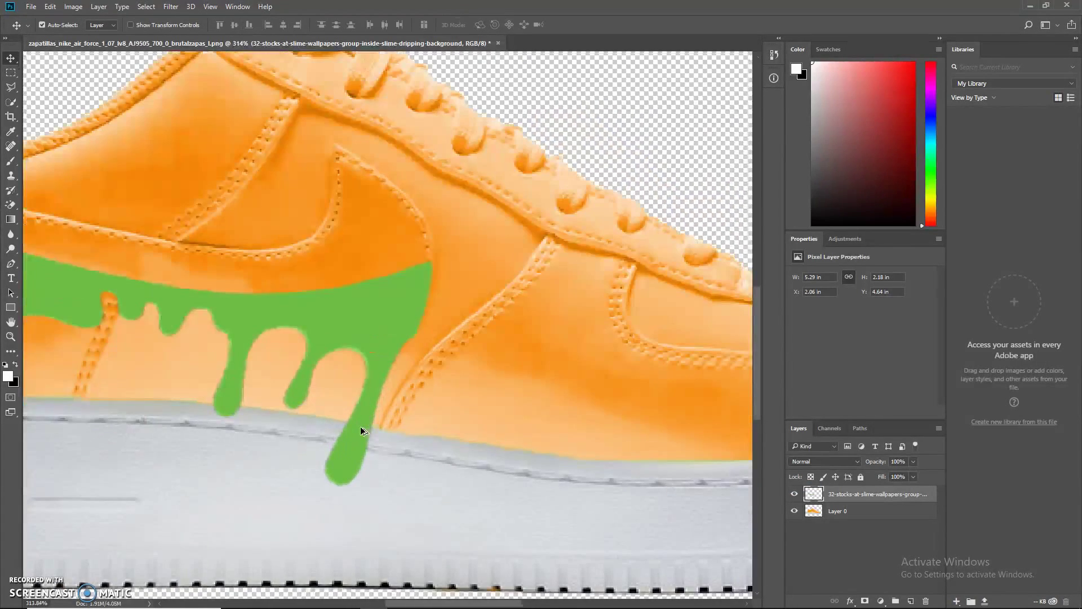
key("ctrl+t")
key("Return")
scroll(374, 410, "down", 4)
scroll(323, 354, "up", 2)
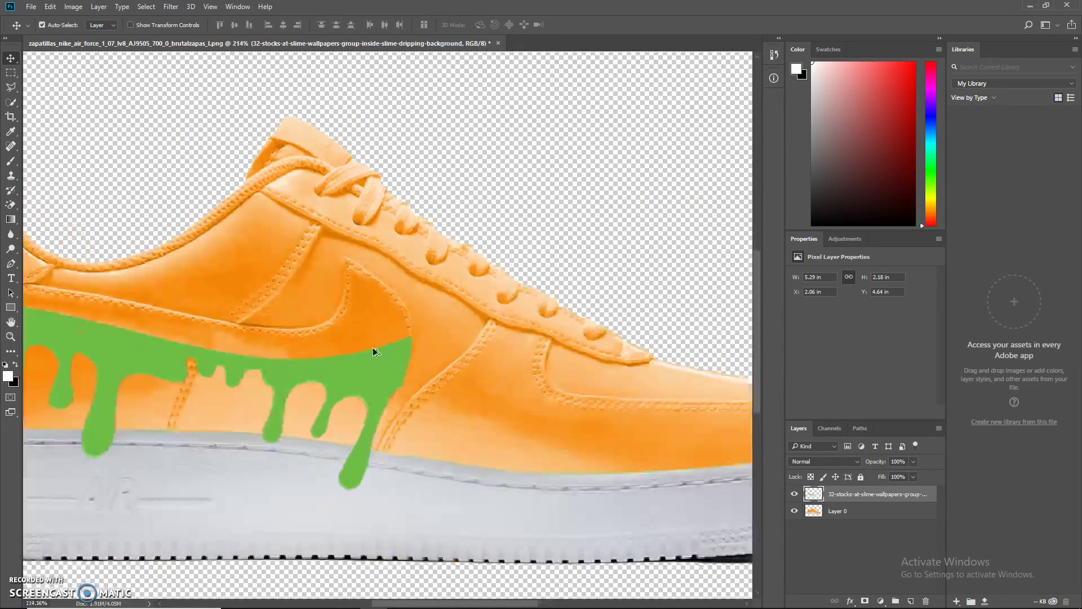
scroll(379, 347, "down", 3)
scroll(364, 423, "up", 4)
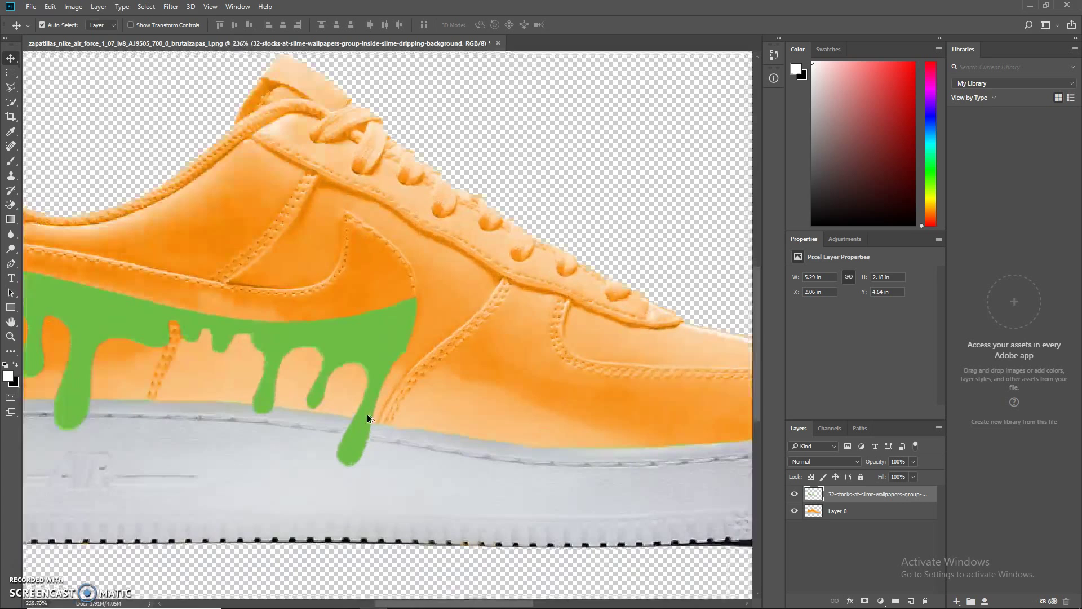
scroll(80, 309, "down", 3)
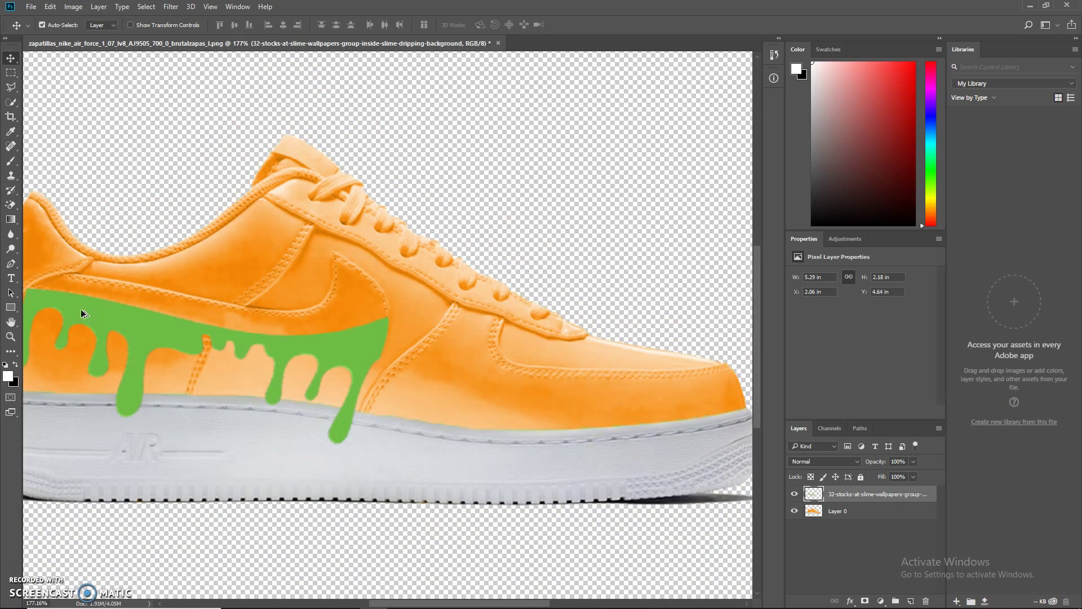
scroll(80, 308, "up", 3)
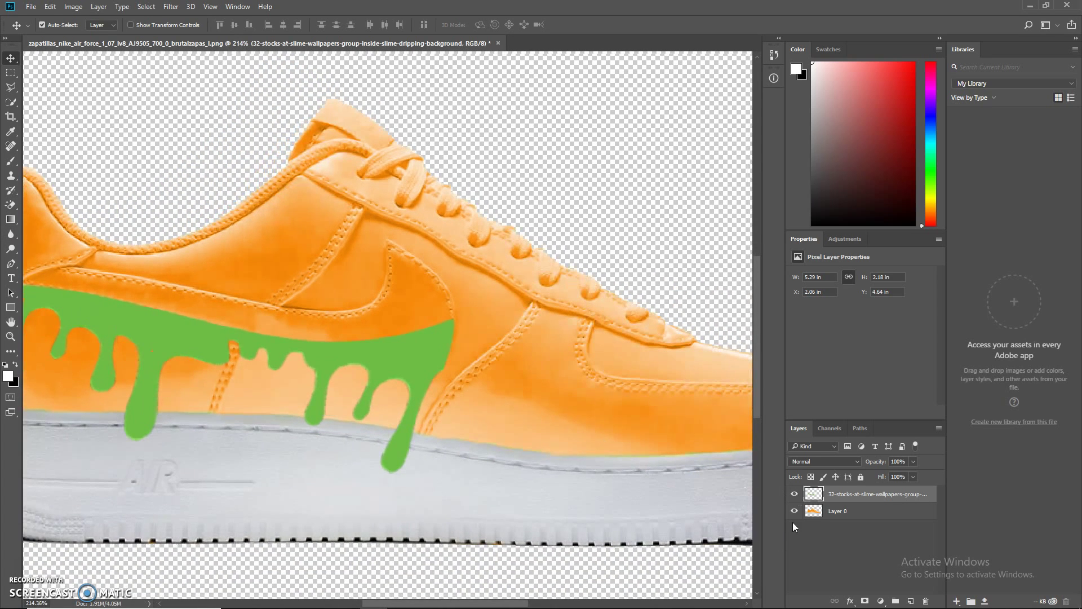
Hide the slime layer and trace the whole swoosh outline with the Polygonal Lasso in add-to-selection mode.
left_click(795, 493)
left_click(12, 86)
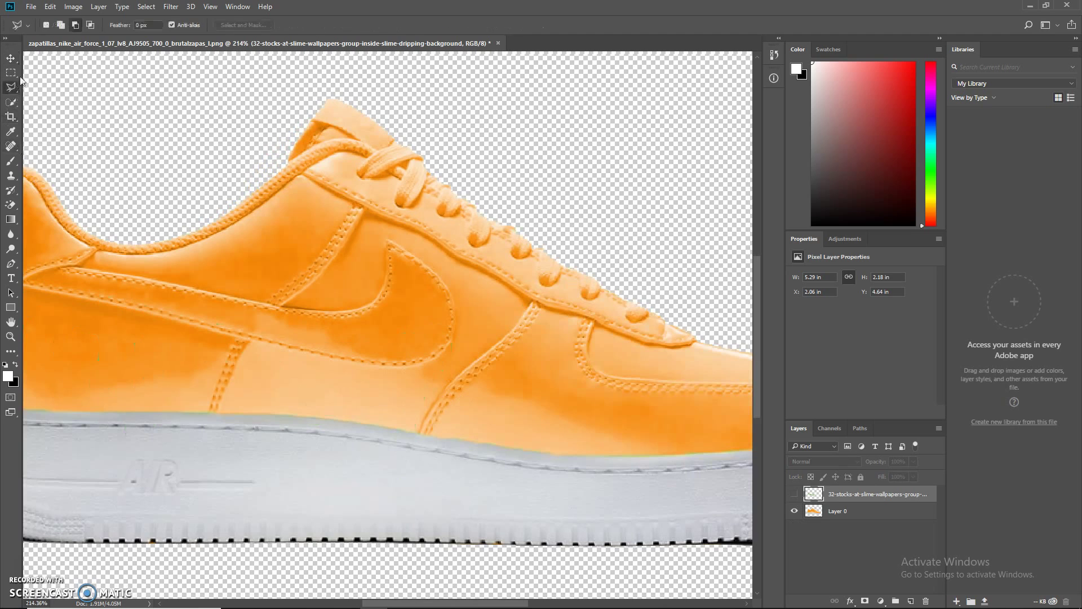
left_click(60, 26)
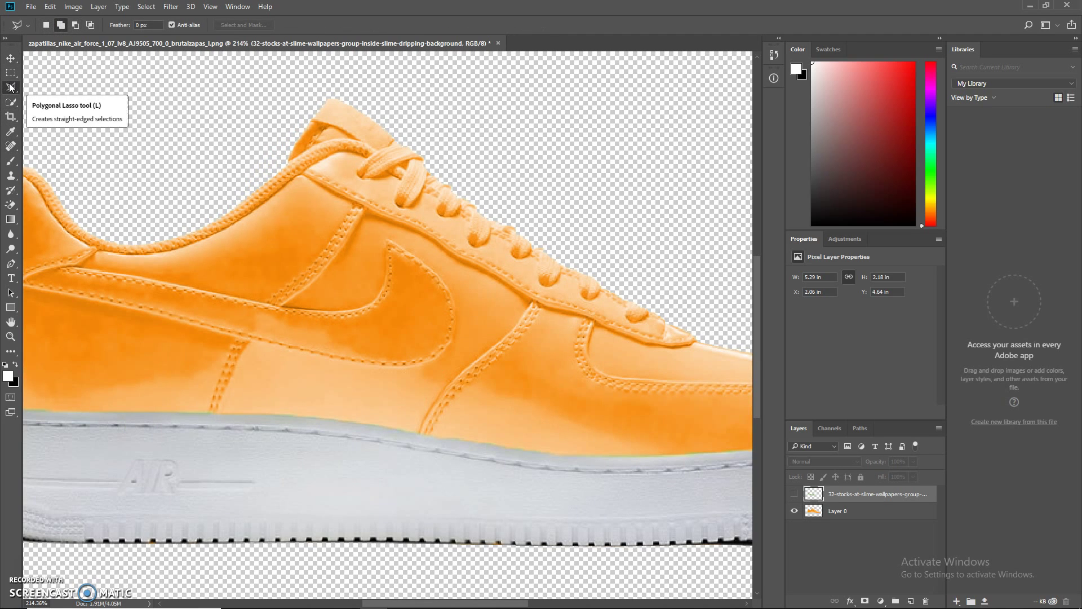
left_click_drag(132, 248, 191, 253)
left_click(73, 292)
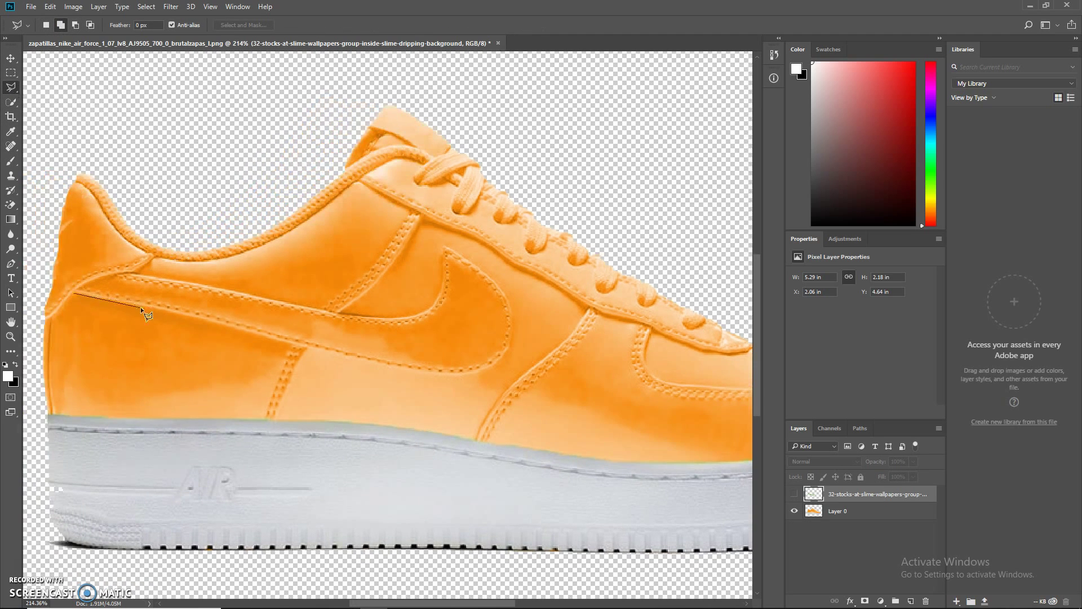
left_click(229, 326)
left_click(333, 353)
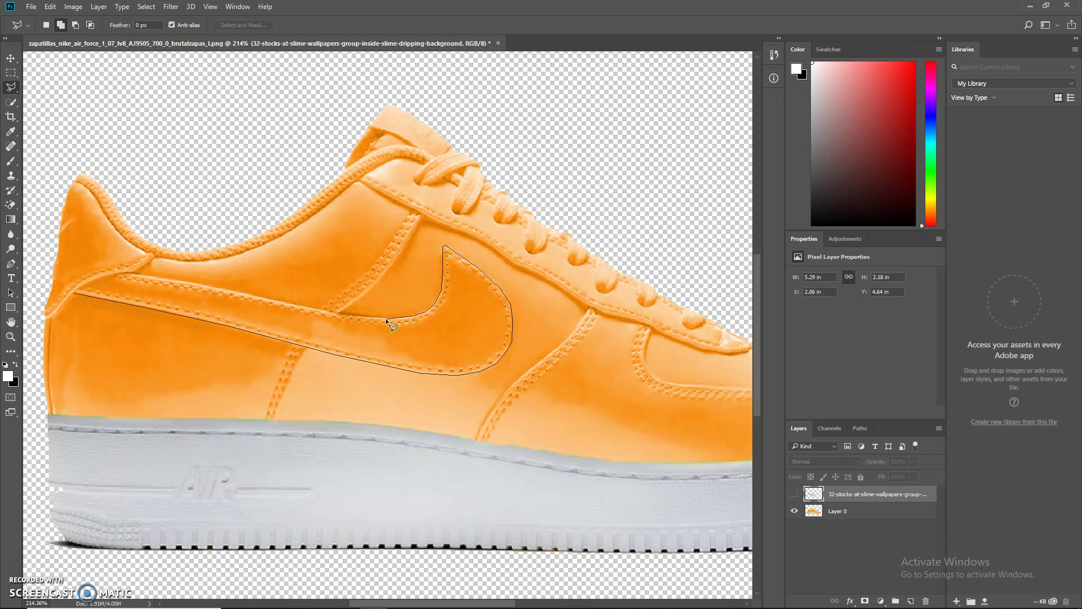
left_click(214, 286)
left_click(97, 278)
left_click(78, 286)
left_click(75, 292)
Copy the selected swoosh from Layer 0 onto a new layer of its own.
scroll(206, 341, "down", 3)
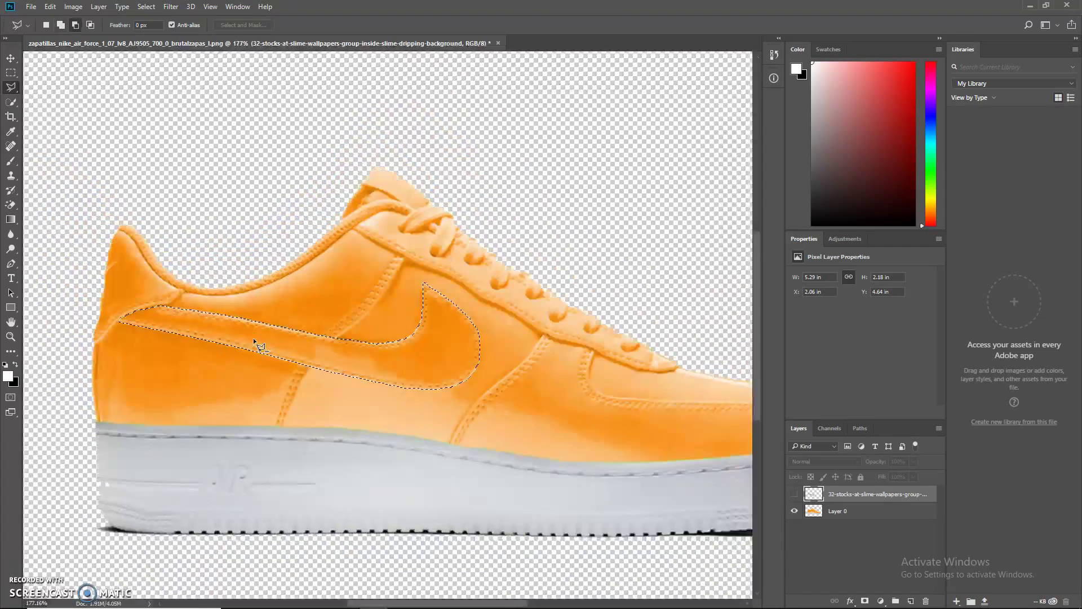
scroll(311, 393, "up", 2)
scroll(302, 355, "down", 2)
scroll(417, 416, "up", 2)
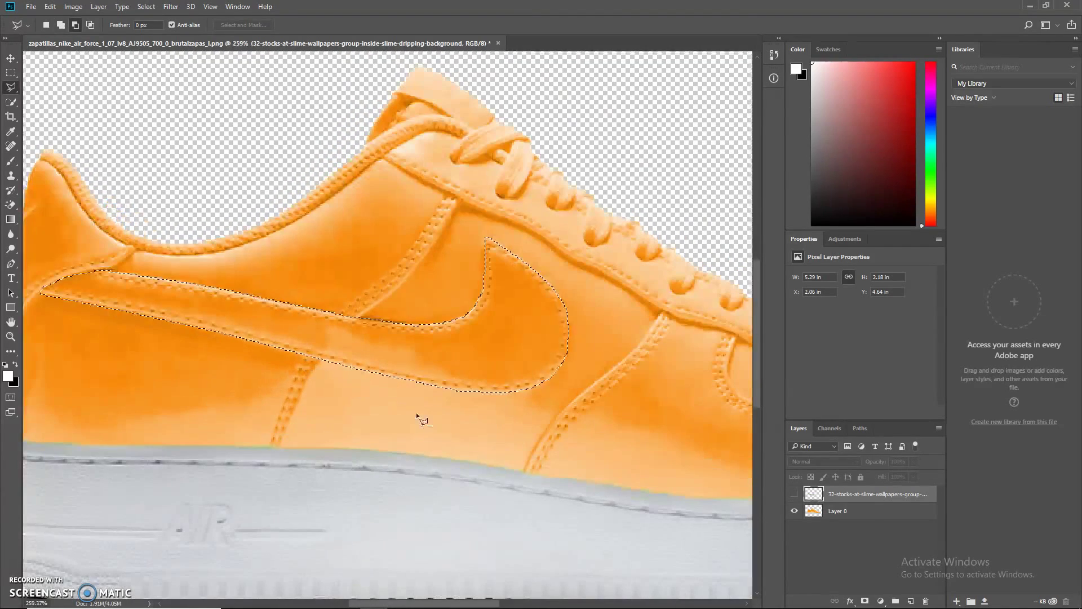
left_click(864, 514)
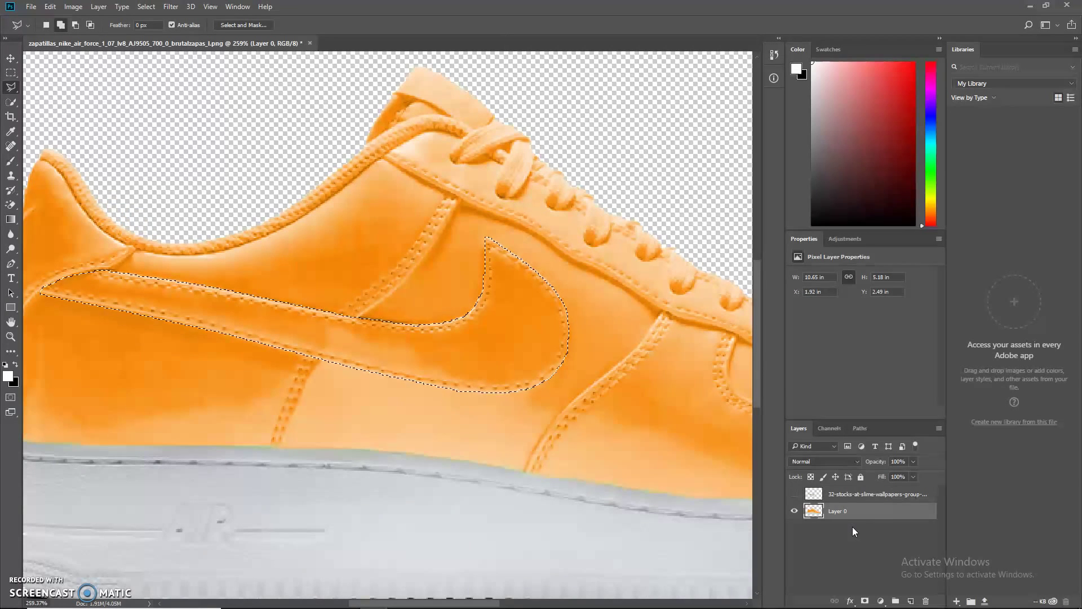
key("ctrl+j")
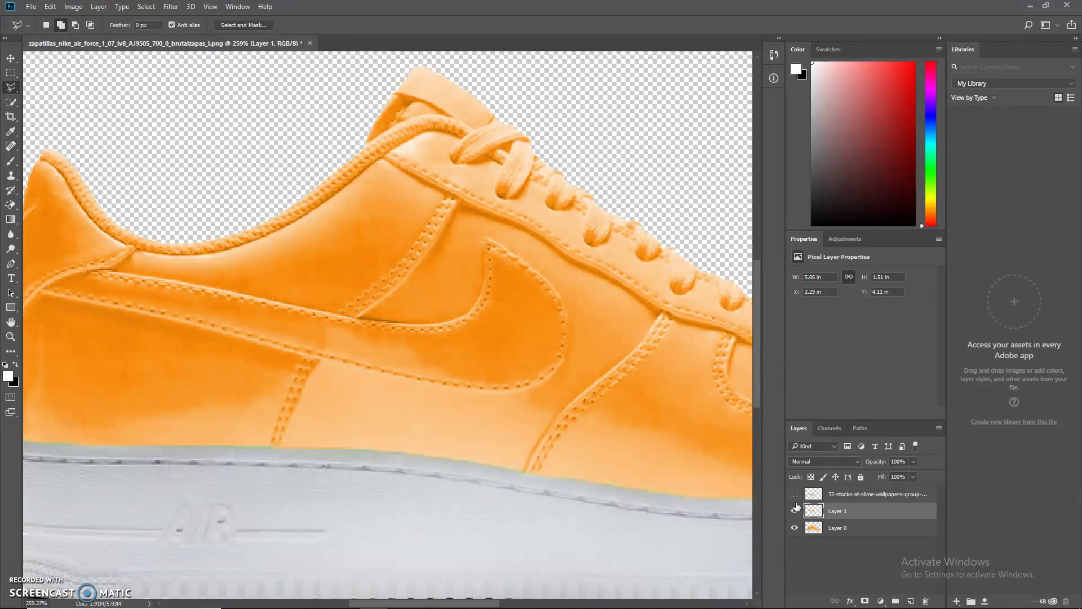
left_click(10, 58)
mouse_move(433, 379)
left_mouse_down()
mouse_move(313, 162)
mouse_move(415, 137)
mouse_move(440, 266)
left_mouse_up()
key("ctrl+z")
Colorize the swoosh layer green with Hue/Saturation, using hue 94 and saturation 66.
scroll(268, 363, "down", 4)
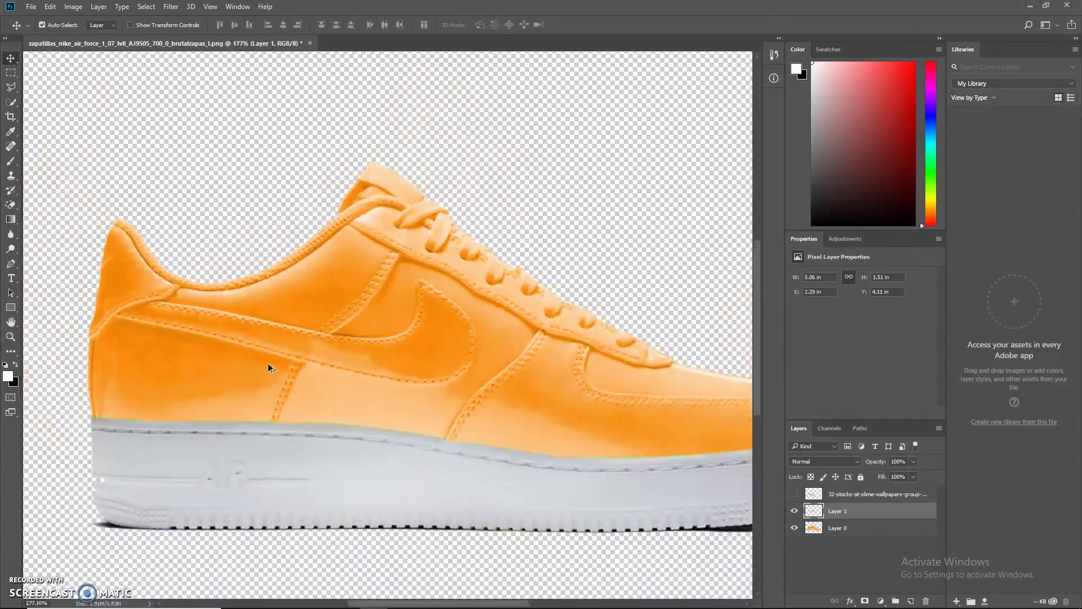
scroll(268, 344, "up", 2)
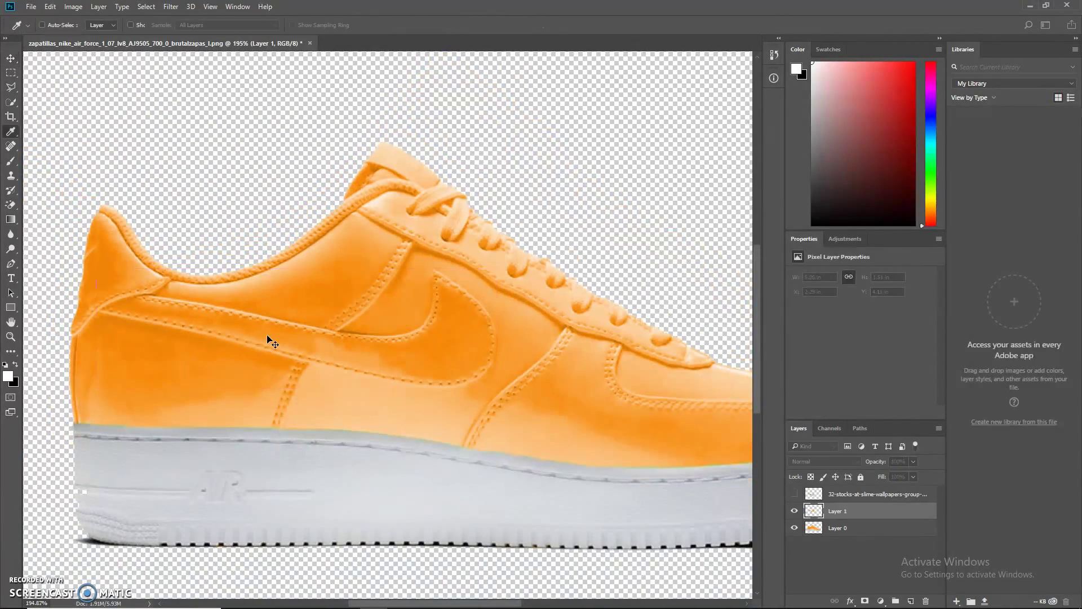
key("ctrl+u")
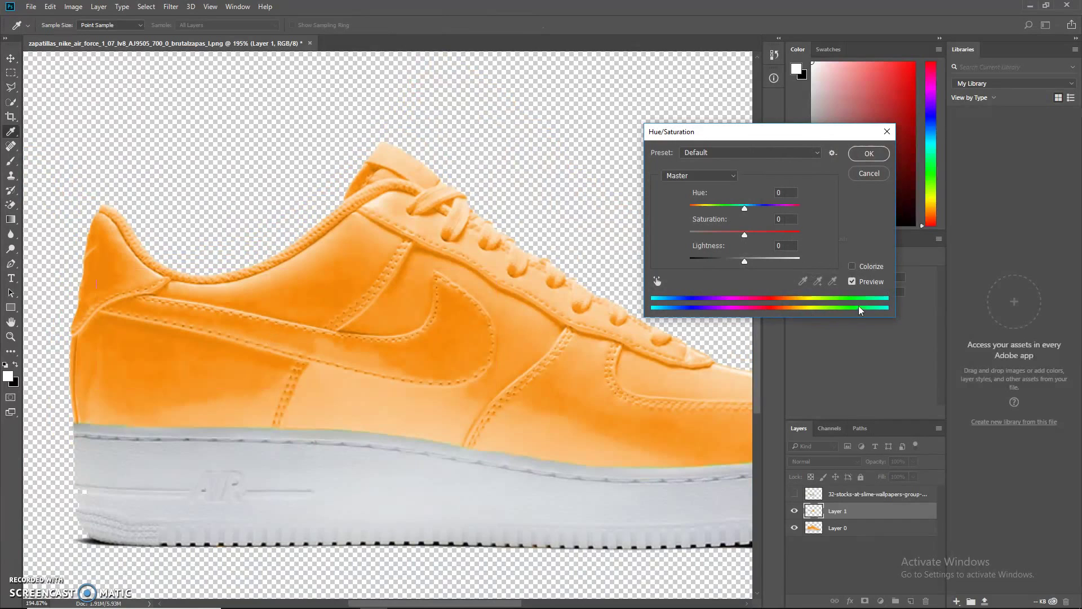
left_click(851, 266)
left_click_drag(689, 208, 717, 212)
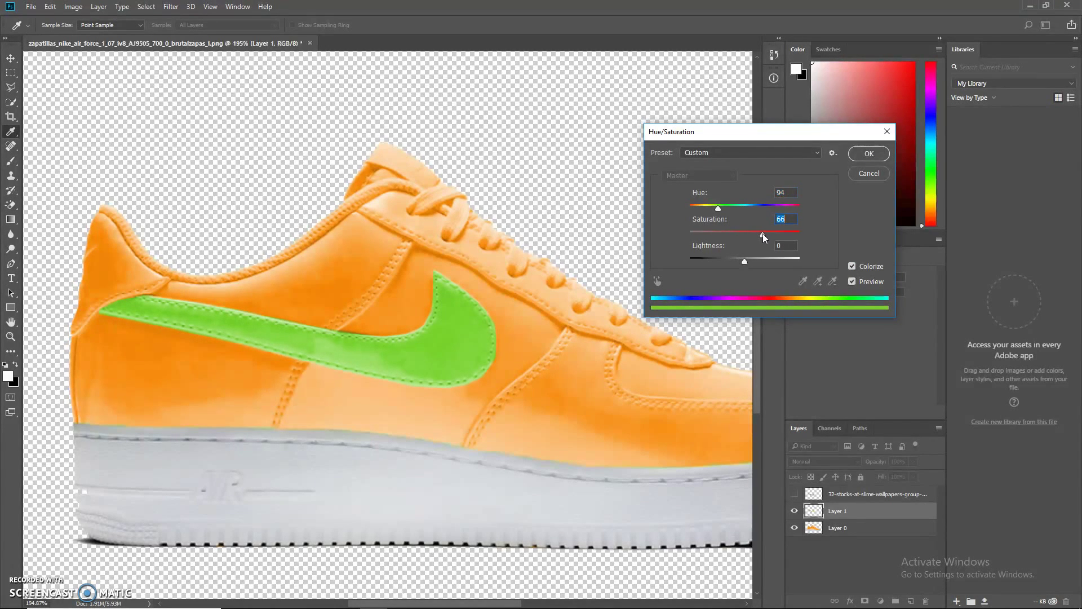
left_click(869, 153)
Adjust the green swoosh layer's Brightness/Contrast to brightness -18 and contrast 40.
left_click(74, 6)
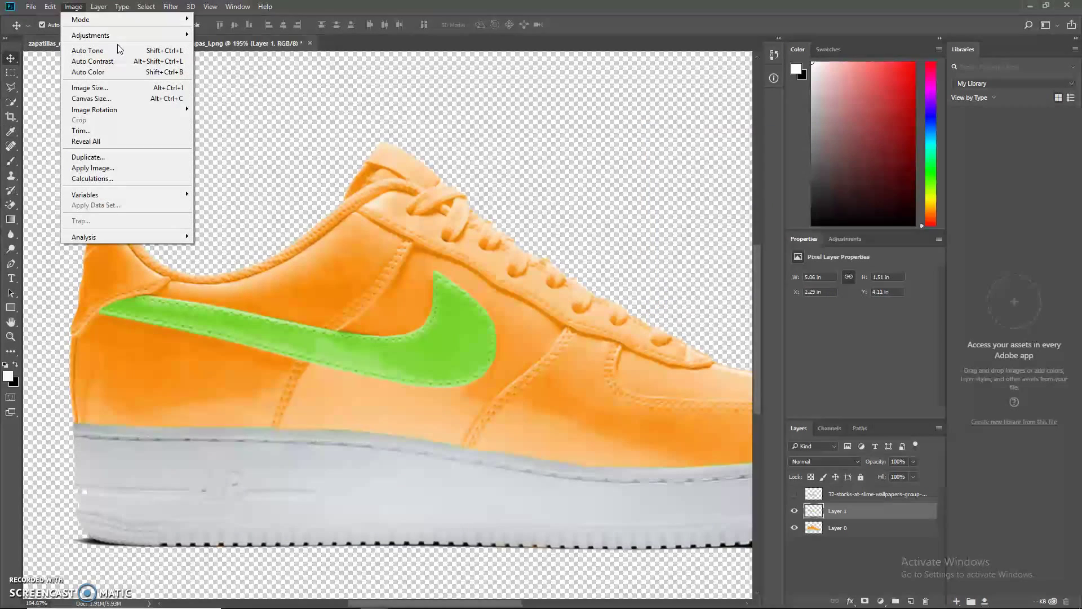
left_click(231, 35)
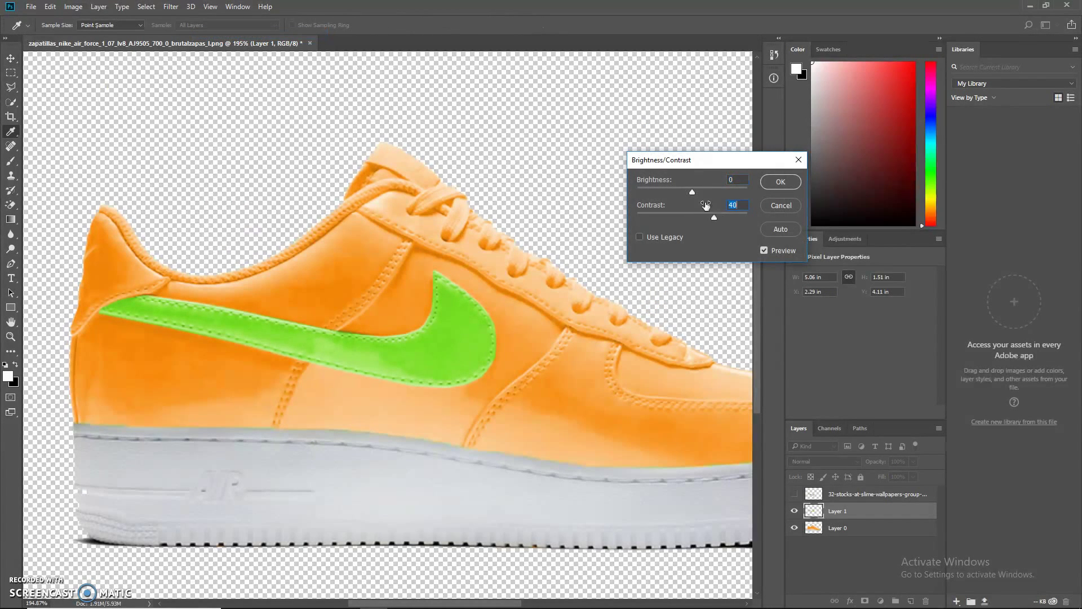
left_click_drag(692, 192, 685, 191)
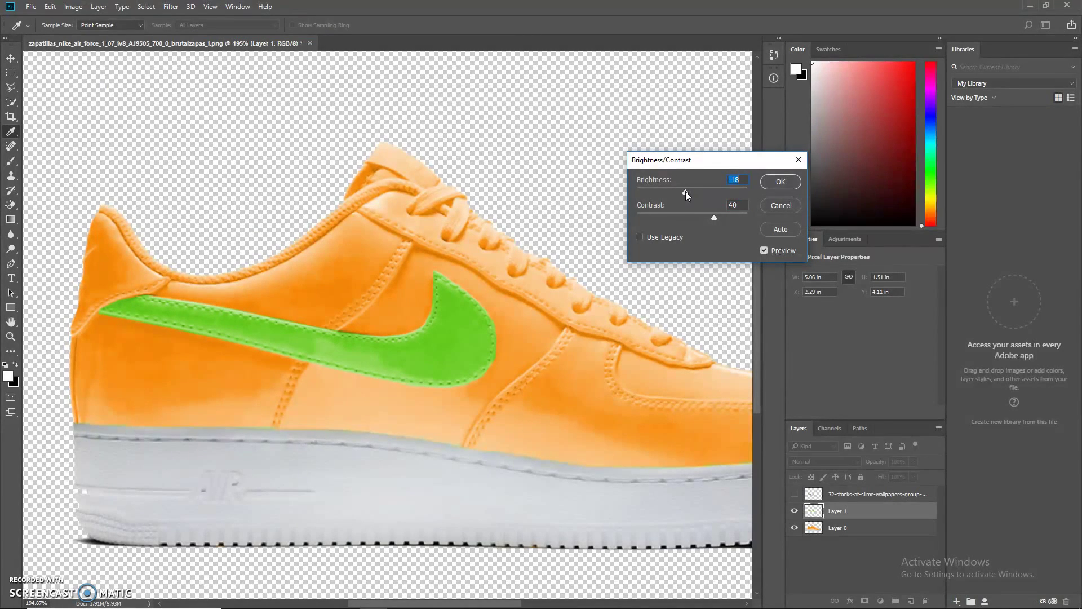
left_click(780, 182)
scroll(329, 383, "down", 2)
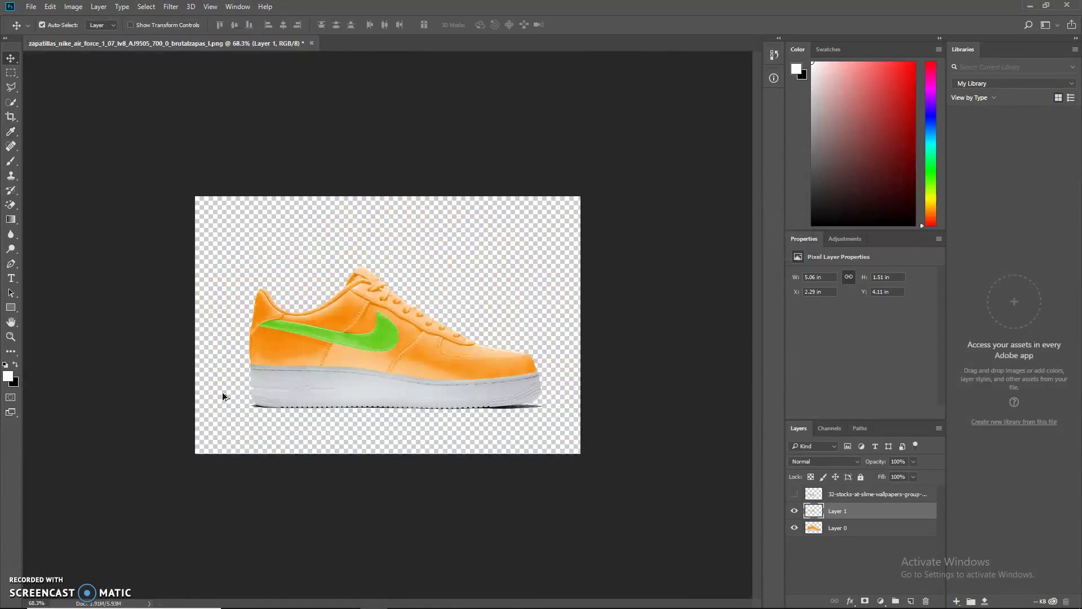
scroll(225, 389, "up", 2)
scroll(237, 388, "up", 1)
Show and select the slime layer, then sample the swoosh's bright green as the Brush foreground color.
left_click(794, 495)
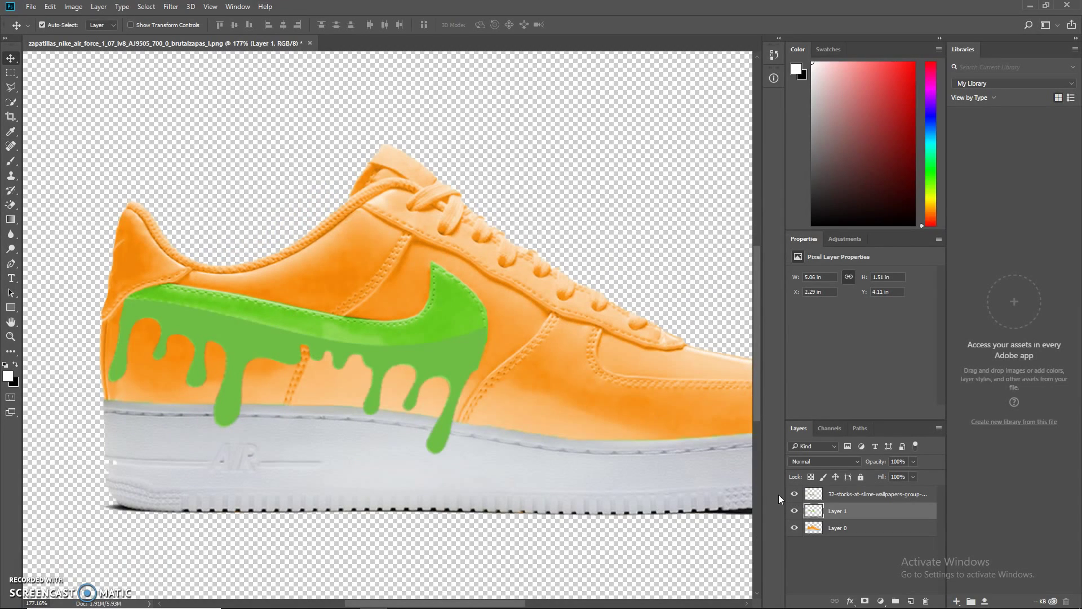
scroll(272, 377, "down", 2)
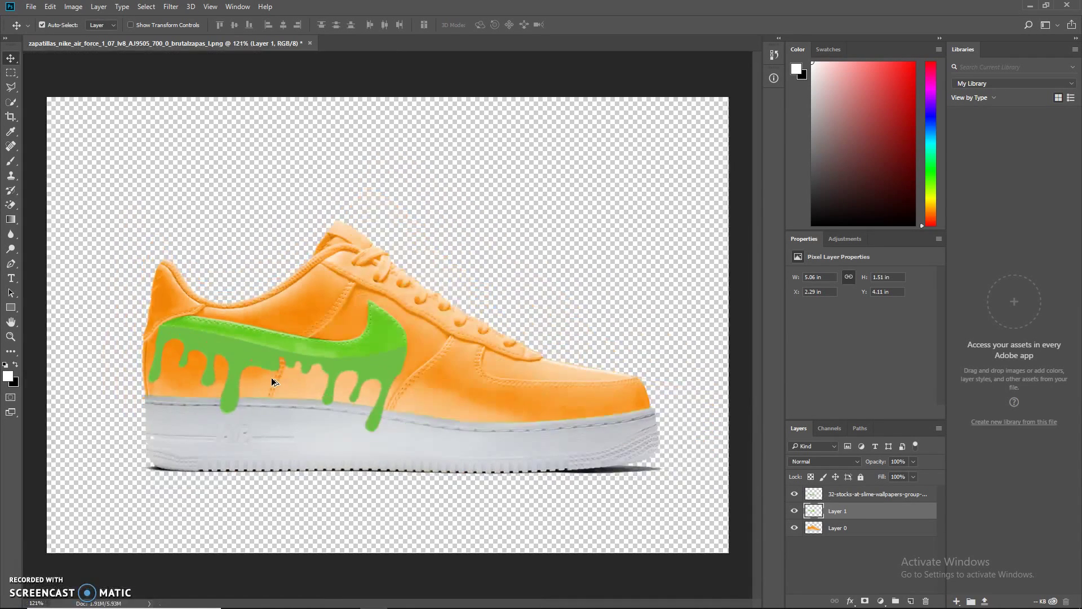
scroll(100, 313, "up", 4)
left_click(869, 498)
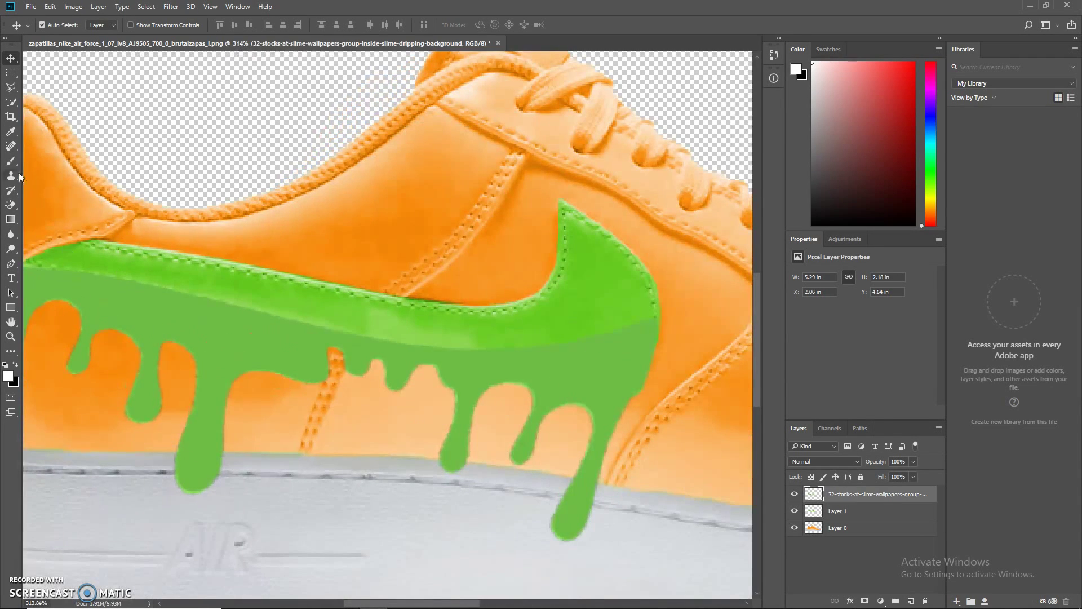
left_click(11, 161)
left_click(208, 322, "alt")
left_click(280, 284, "alt")
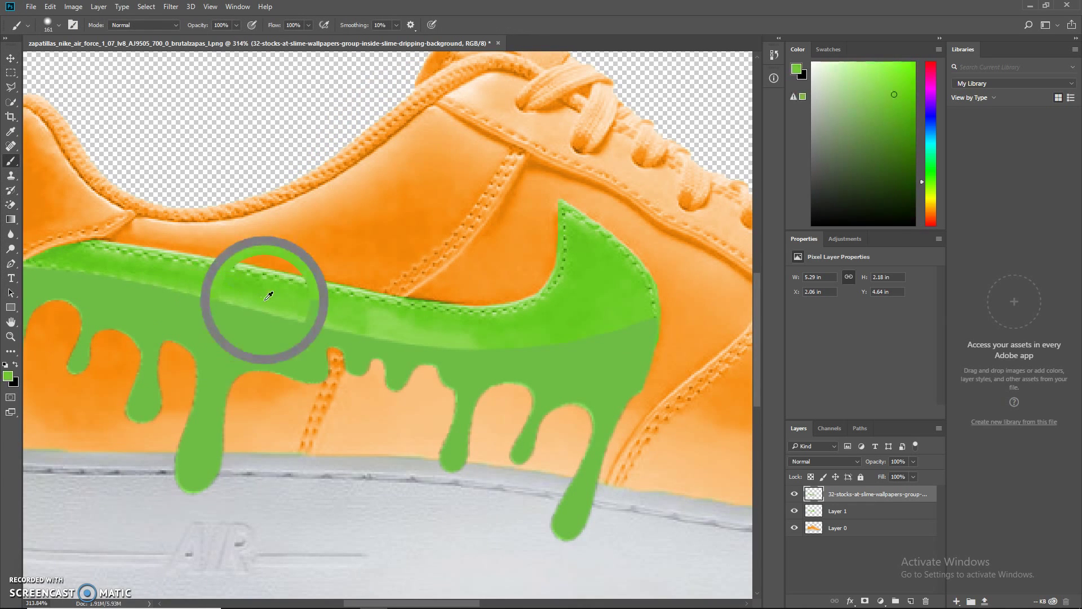
Select the whole slime shape with Quick Selection, paint it with the sampled green and deselect.
scroll(285, 355, "down", 2)
left_click(11, 102)
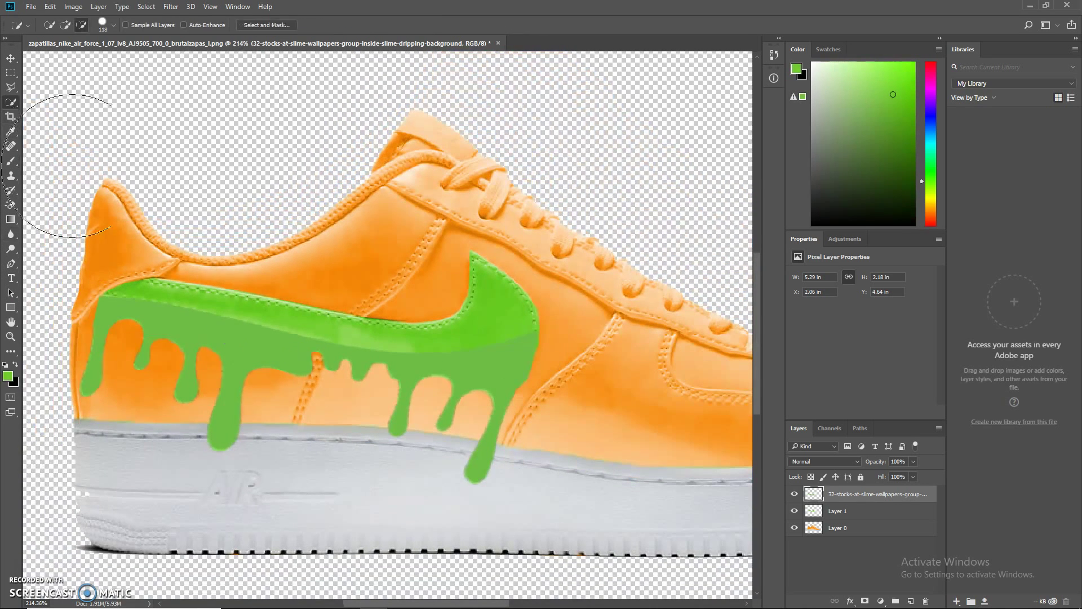
mouse_move(113, 338)
left_mouse_down()
mouse_move(243, 411)
mouse_move(557, 391)
mouse_move(549, 406)
left_mouse_up()
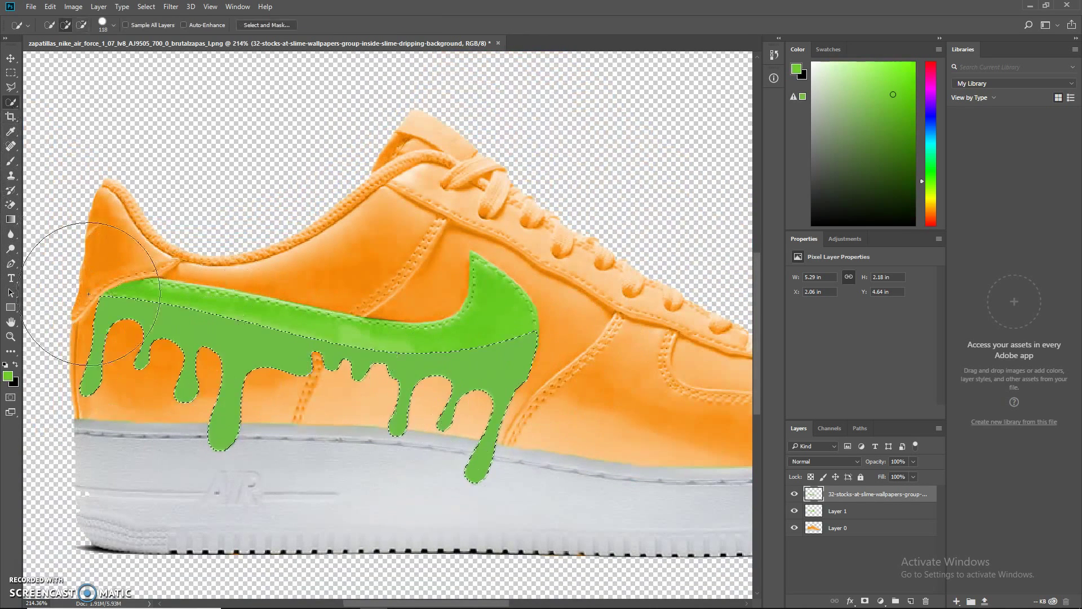
left_click(11, 161)
mouse_move(246, 307)
left_mouse_down()
mouse_move(114, 295)
mouse_move(266, 447)
left_mouse_up()
key("ctrl+d")
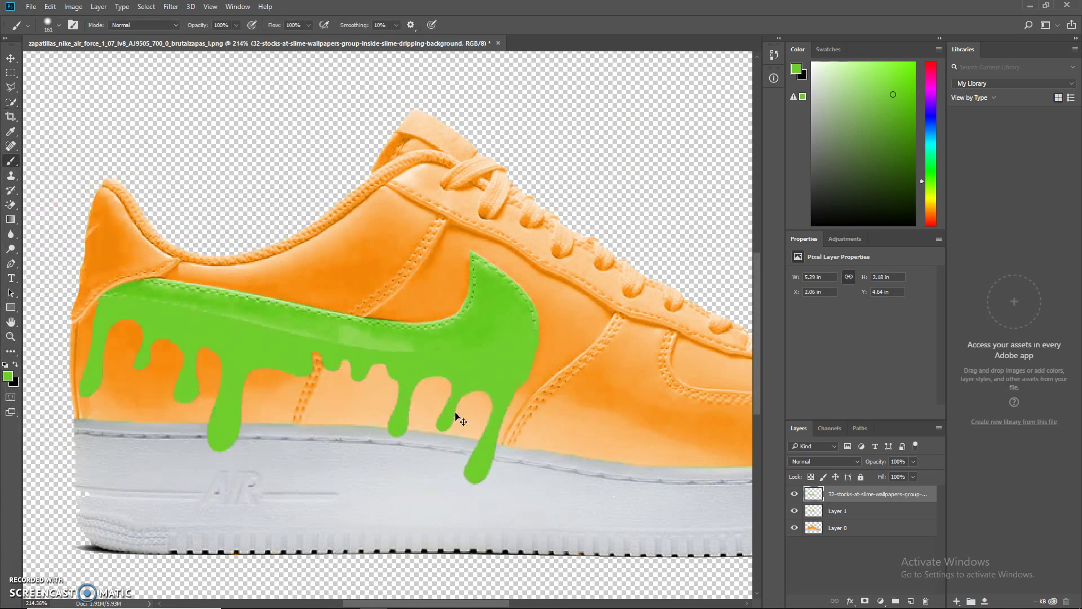
Erase the slime's upper edge at the heel end of the swoosh.
scroll(387, 420, "down", 4)
scroll(289, 376, "up", 9)
scroll(186, 333, "up", 3)
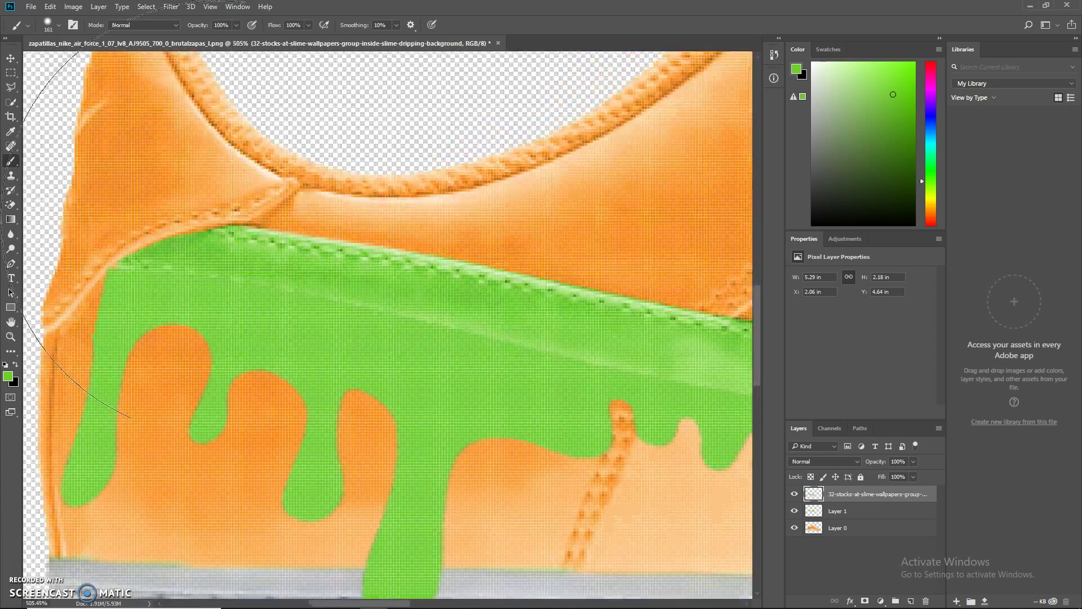
left_click(11, 204)
mouse_move(193, 254)
left_mouse_down()
mouse_move(111, 239)
mouse_move(184, 126)
left_mouse_up()
left_click_drag(235, 233, 246, 127)
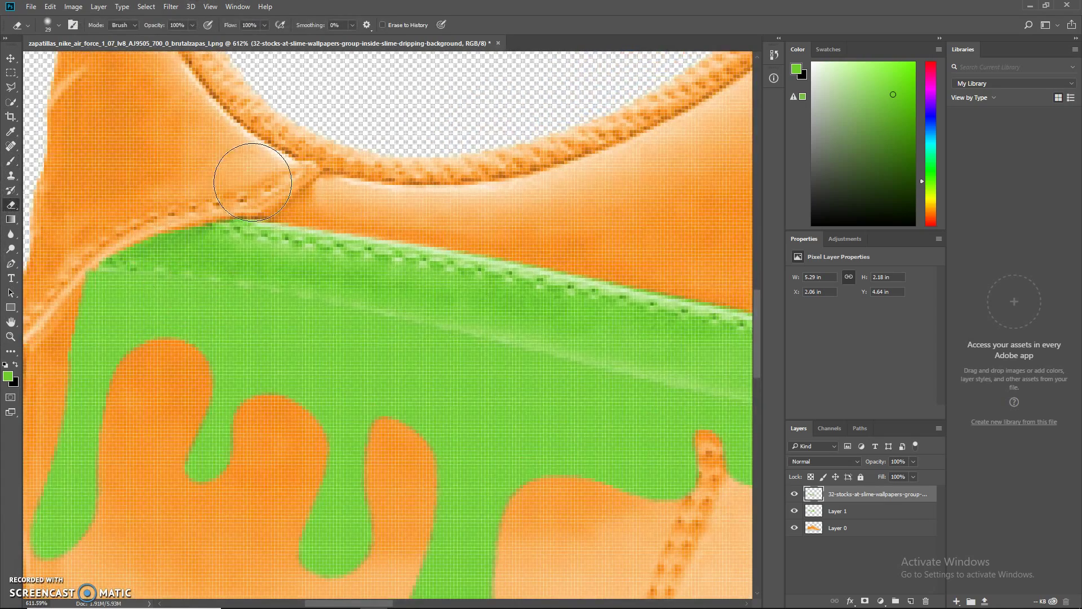
mouse_move(254, 206)
left_mouse_down()
mouse_move(256, 174)
mouse_move(235, 176)
mouse_move(252, 226)
mouse_move(257, 386)
mouse_move(328, 381)
mouse_move(345, 345)
mouse_move(326, 302)
left_mouse_up()
mouse_move(346, 243)
left_mouse_down()
mouse_move(406, 248)
mouse_move(317, 232)
mouse_move(304, 191)
mouse_move(345, 89)
mouse_move(343, 164)
mouse_move(302, 76)
mouse_move(285, 158)
mouse_move(265, 34)
left_mouse_up()
left_click_drag(347, 198, 254, 174)
left_click_drag(293, 224, 261, 200)
Set the Eraser size to 25 and erase the slime covering the swoosh's lower stitching.
left_click(59, 25)
left_click(60, 26)
mouse_move(207, 265)
left_mouse_down()
mouse_move(405, 323)
mouse_move(179, 258)
mouse_move(172, 243)
mouse_move(287, 268)
mouse_move(142, 253)
mouse_move(216, 247)
mouse_move(508, 317)
mouse_move(550, 338)
mouse_move(347, 316)
mouse_move(354, 303)
mouse_move(417, 320)
mouse_move(308, 290)
left_mouse_up()
left_click_drag(530, 345, 544, 279)
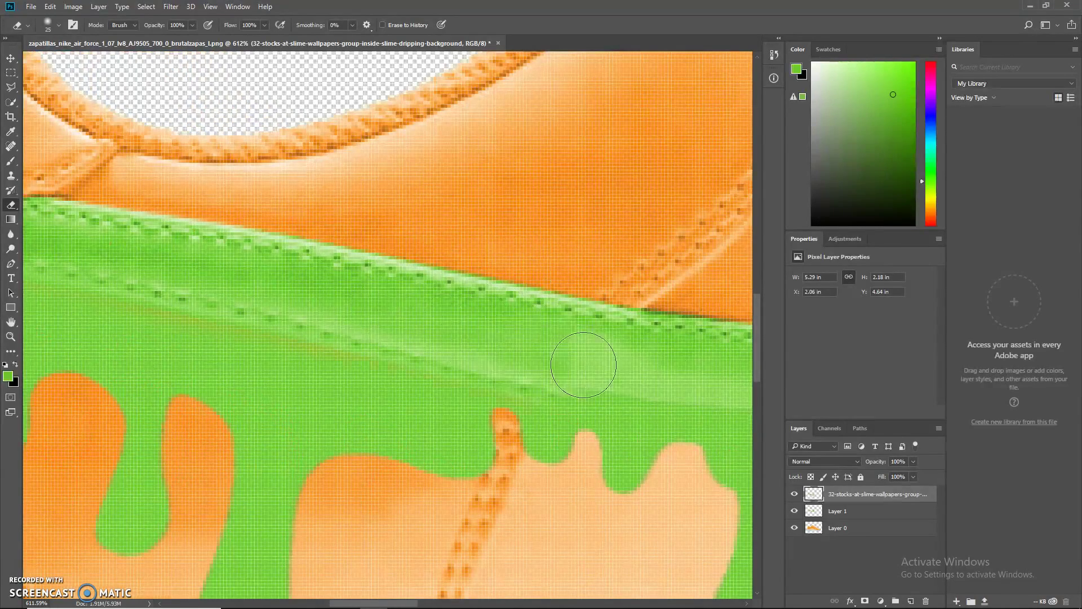
left_click_drag(581, 369, 679, 379)
left_click_drag(663, 376, 403, 342)
Nudge the slime layer slightly up and to the right to close the gap under the swoosh.
scroll(550, 361, "down", 5)
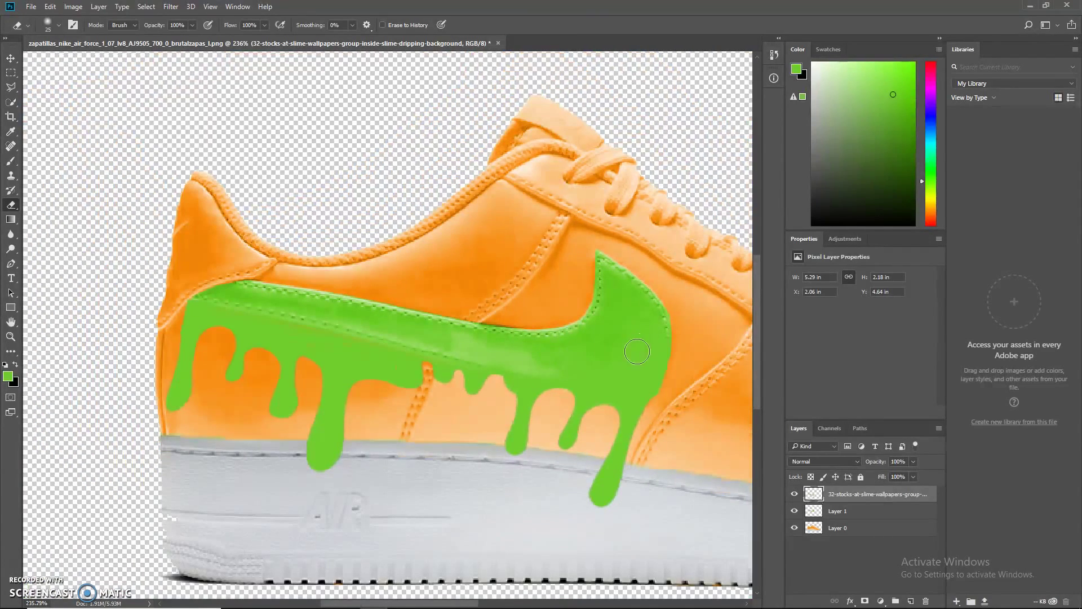
scroll(659, 337, "down", 3)
scroll(188, 312, "up", 3)
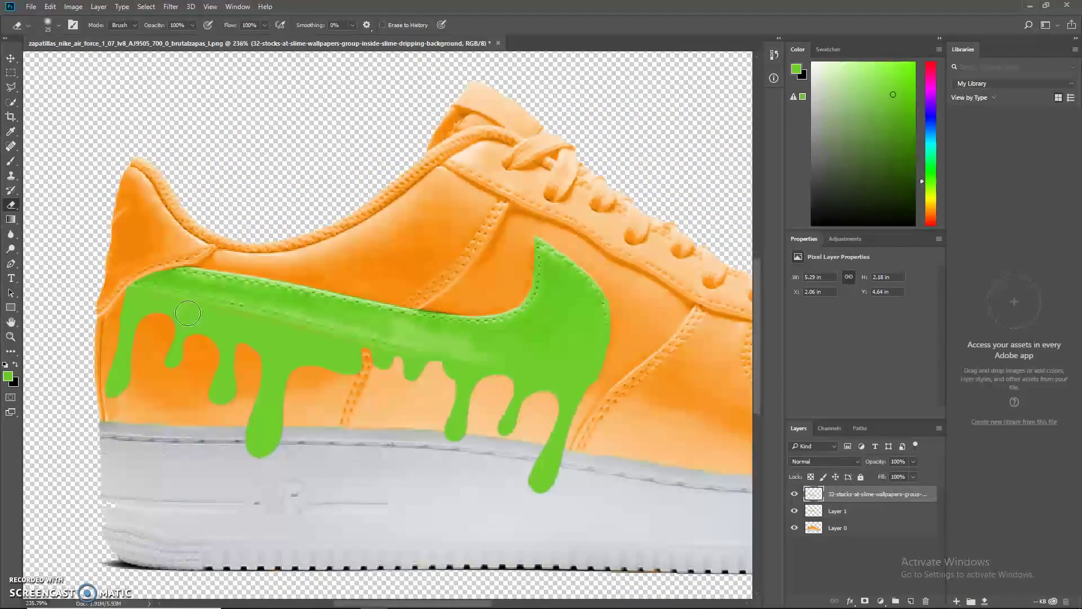
left_click(11, 57)
key("Up")
key("Up")
key("Up")
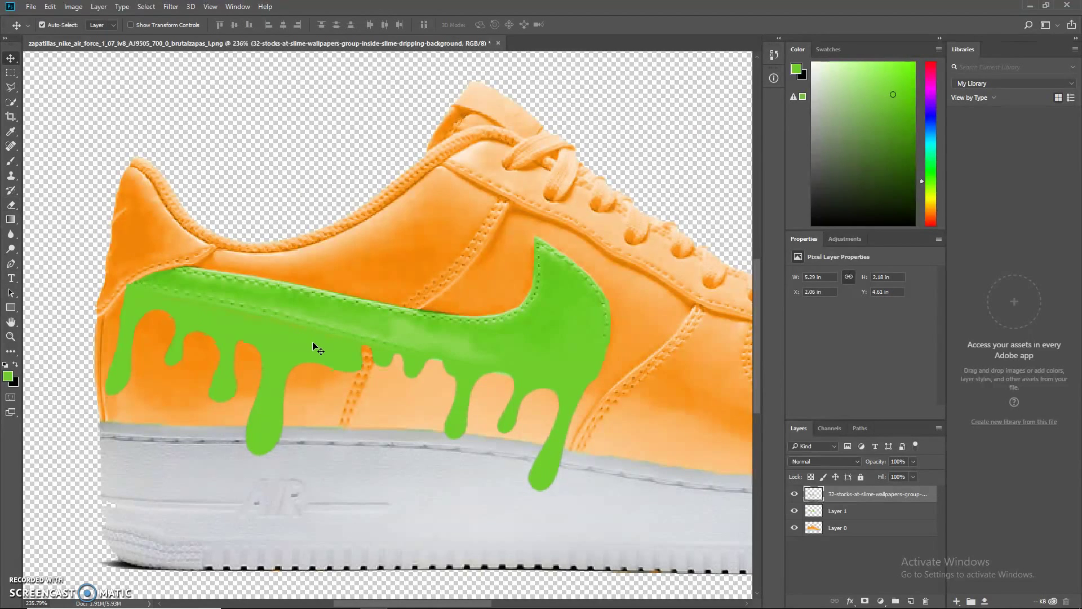
key("Right")
left_click(16, 204)
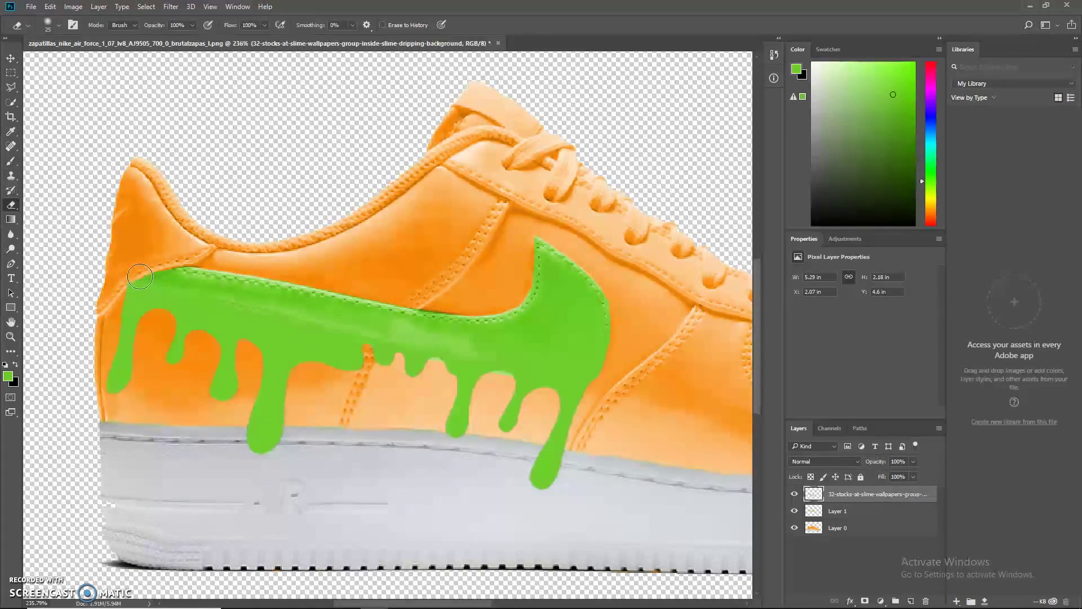
scroll(164, 367, "down", 8)
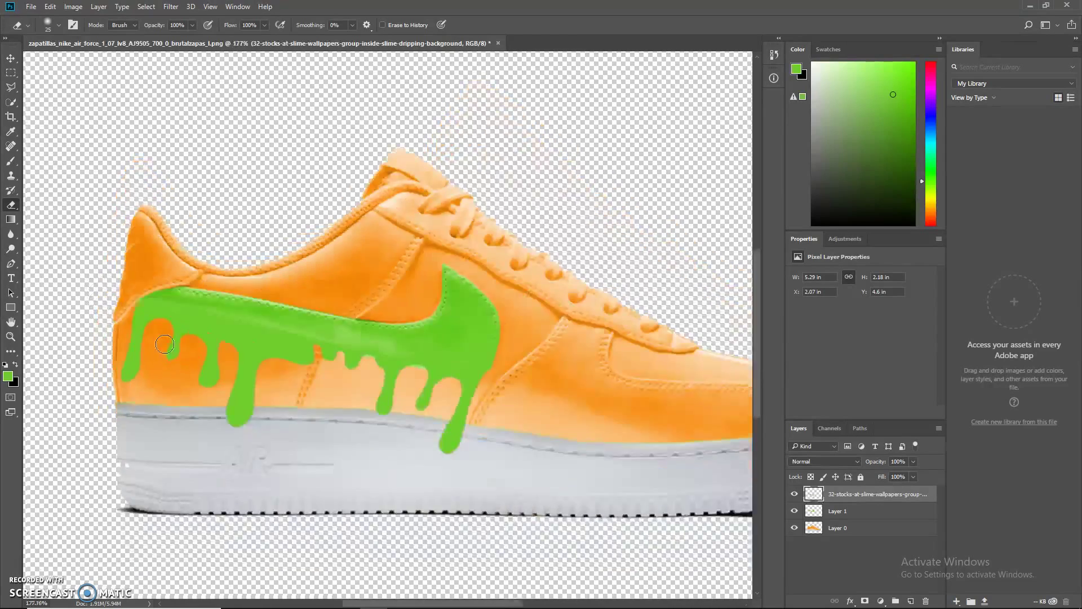
scroll(246, 389, "up", 7)
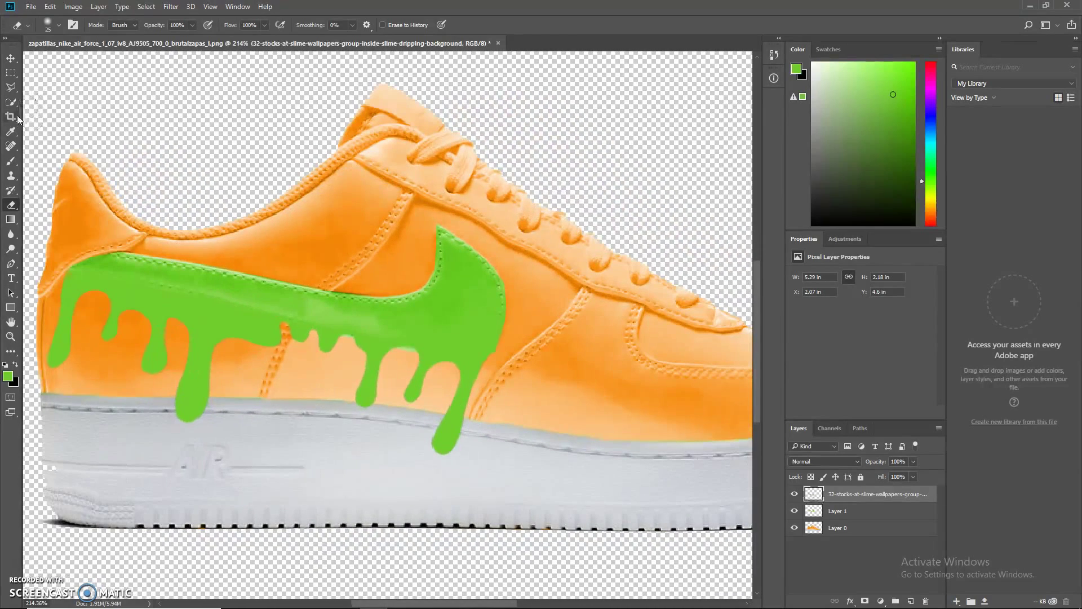
Quick-select the slime shape, hide the slime layer and copy the selected area of Layer 0 onto a new layer.
left_click(11, 102)
mouse_move(80, 304)
left_mouse_down()
mouse_move(271, 447)
mouse_move(513, 391)
left_mouse_up()
left_click(794, 494)
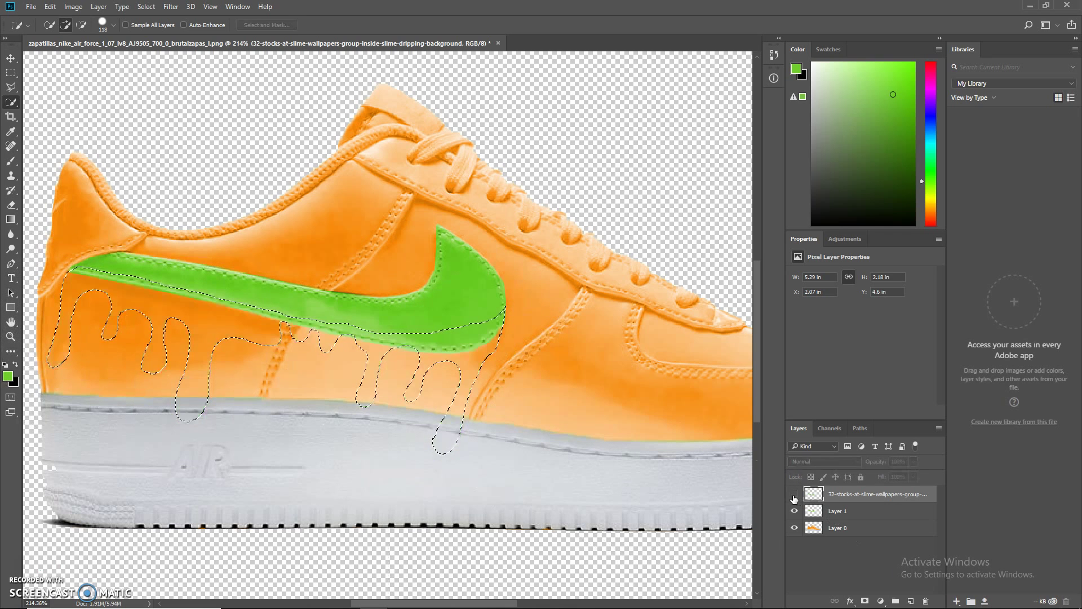
left_click(794, 495)
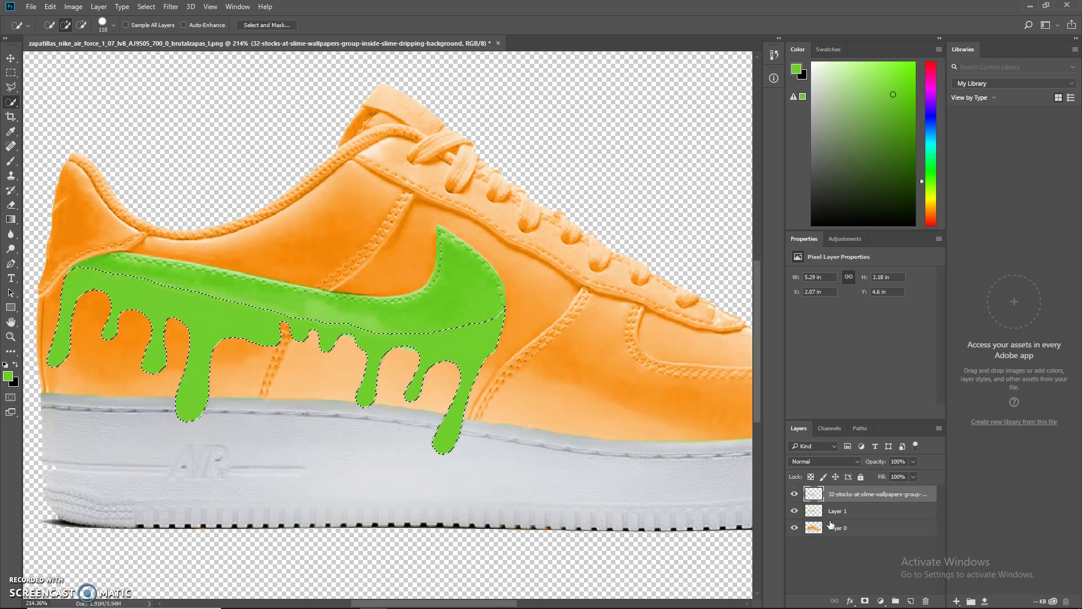
left_click(794, 494)
left_click(857, 531)
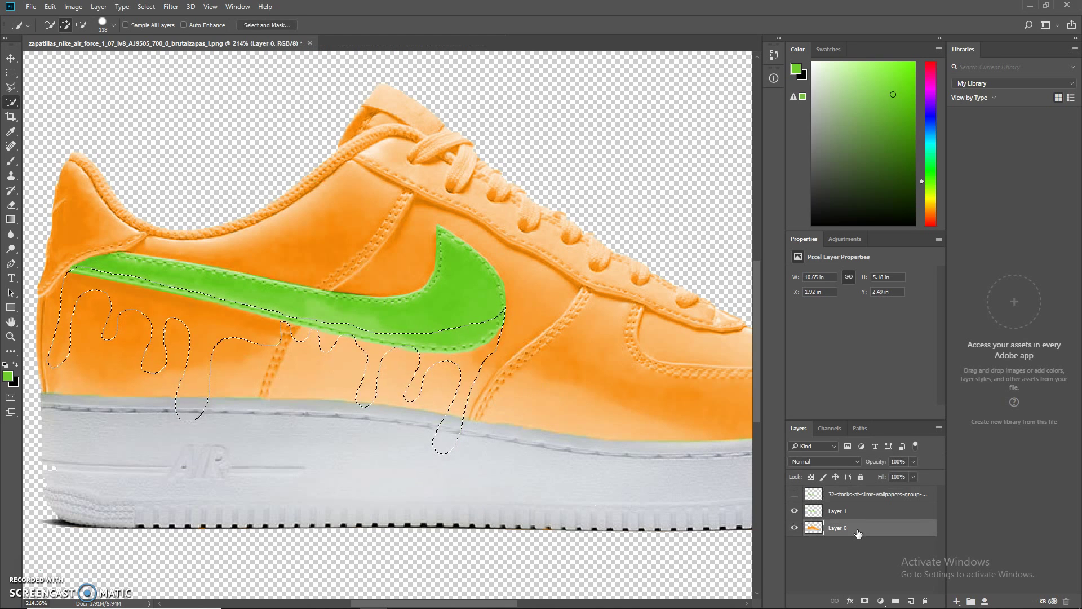
key("ctrl+j")
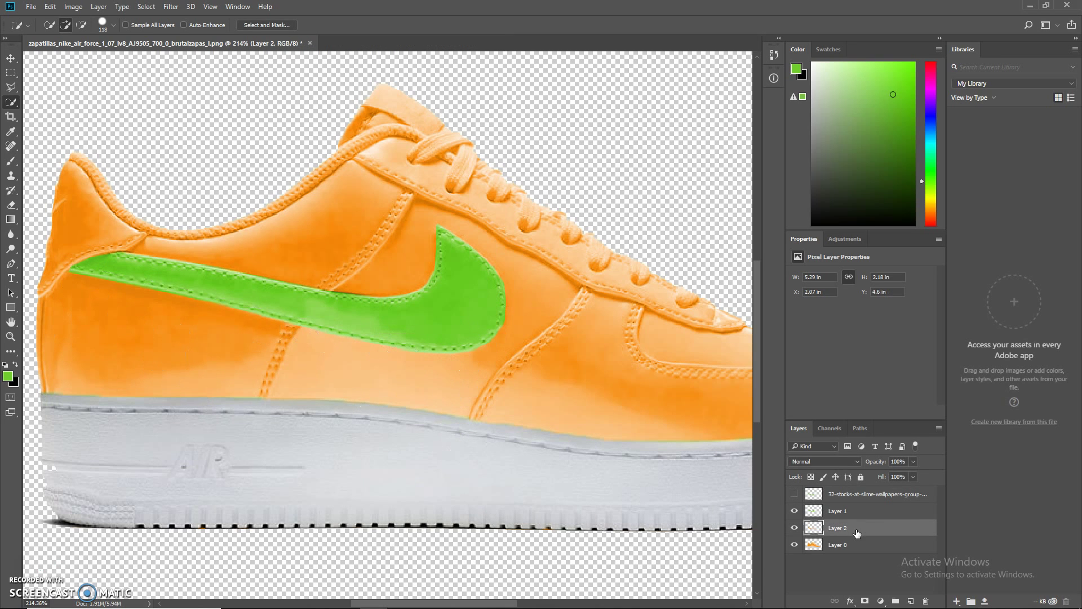
key("v")
left_click_drag(218, 306, 276, 206)
key("ctrl+z")
left_click(837, 527)
key("ctrl+t")
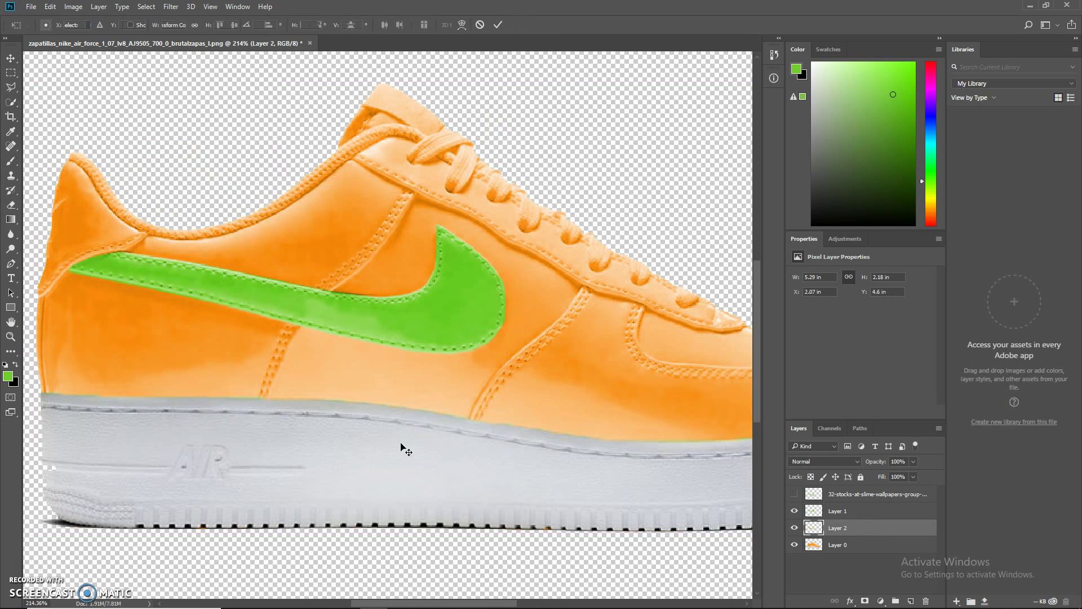
left_click_drag(401, 447, 498, 172)
key("Return")
key("ctrl+z")
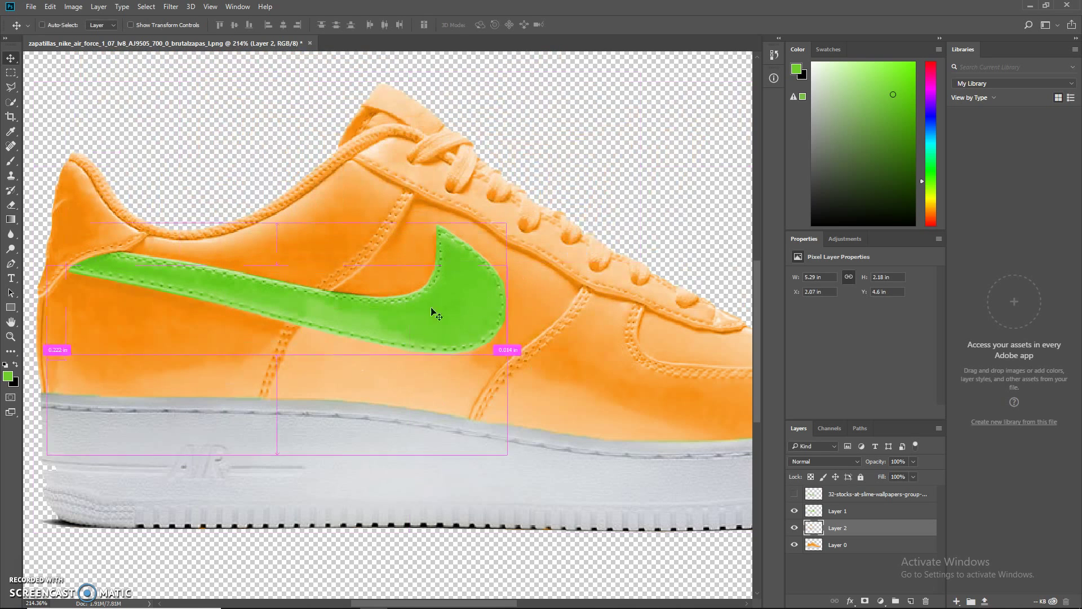
Desaturate Layer 2 with Hue/Saturation, setting the saturation to -100.
key("ctrl+u")
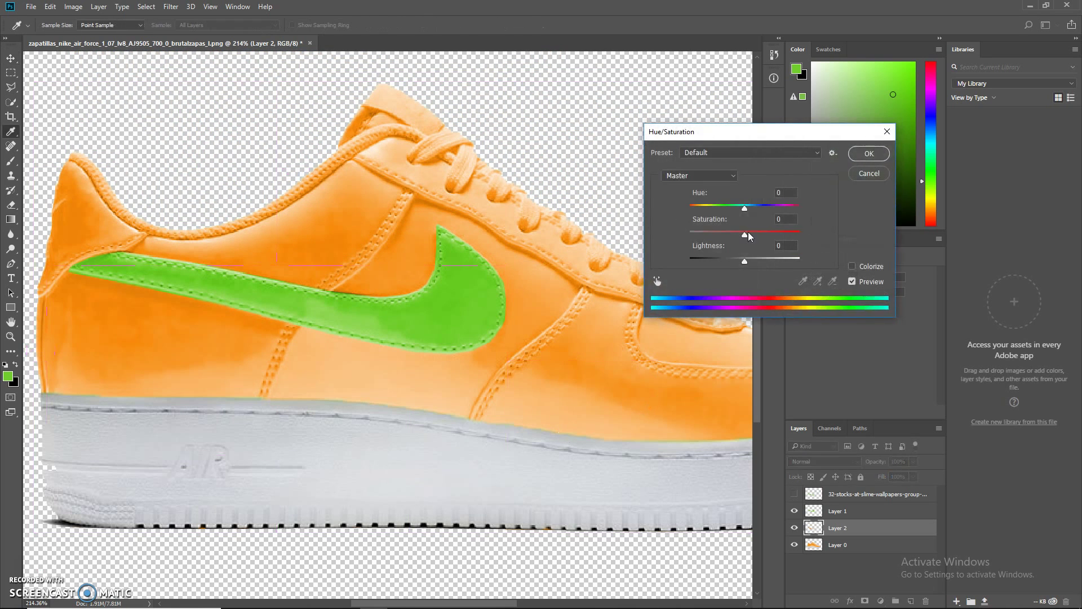
left_click_drag(746, 235, 675, 238)
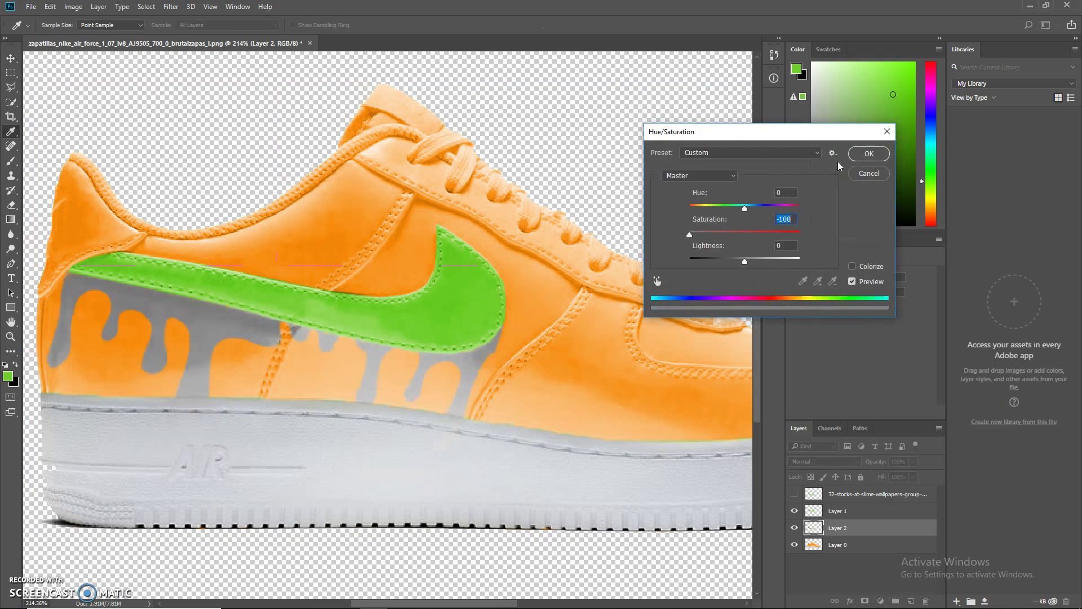
left_click(862, 162)
Try moving Layer 2 above Layer 1 and blending the visible slime layer over it in Overlay mode.
left_click_drag(867, 528, 873, 510)
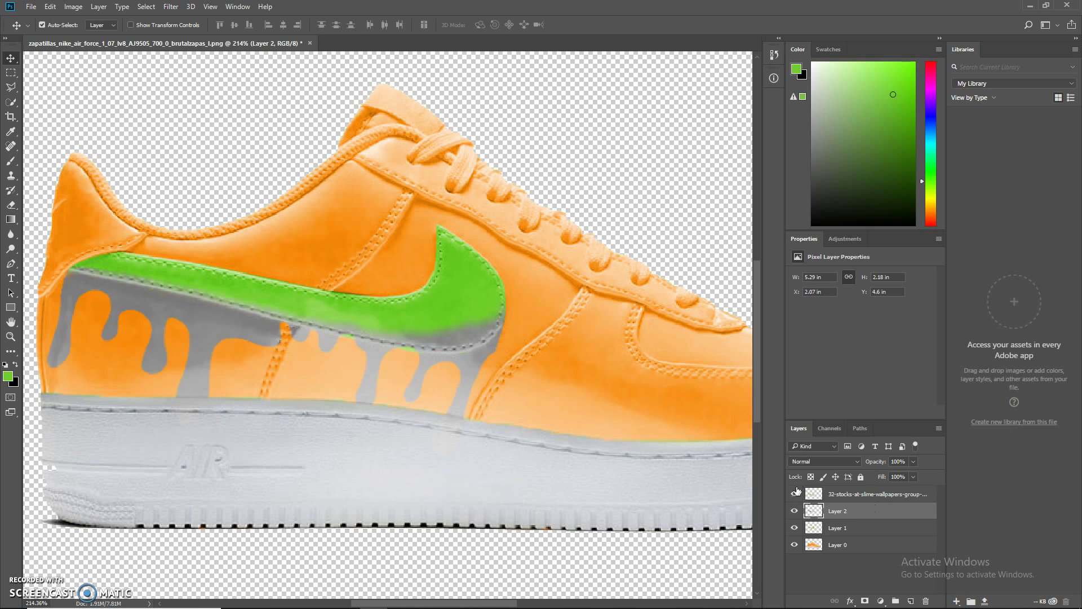
left_click(795, 493)
left_click(859, 497)
left_click(830, 460)
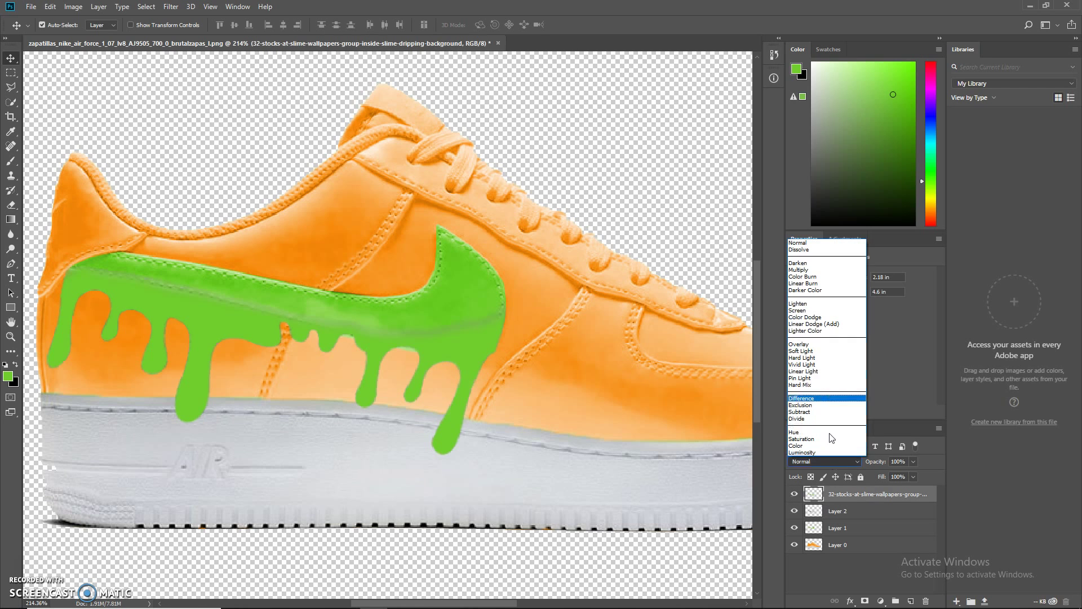
left_click(812, 344)
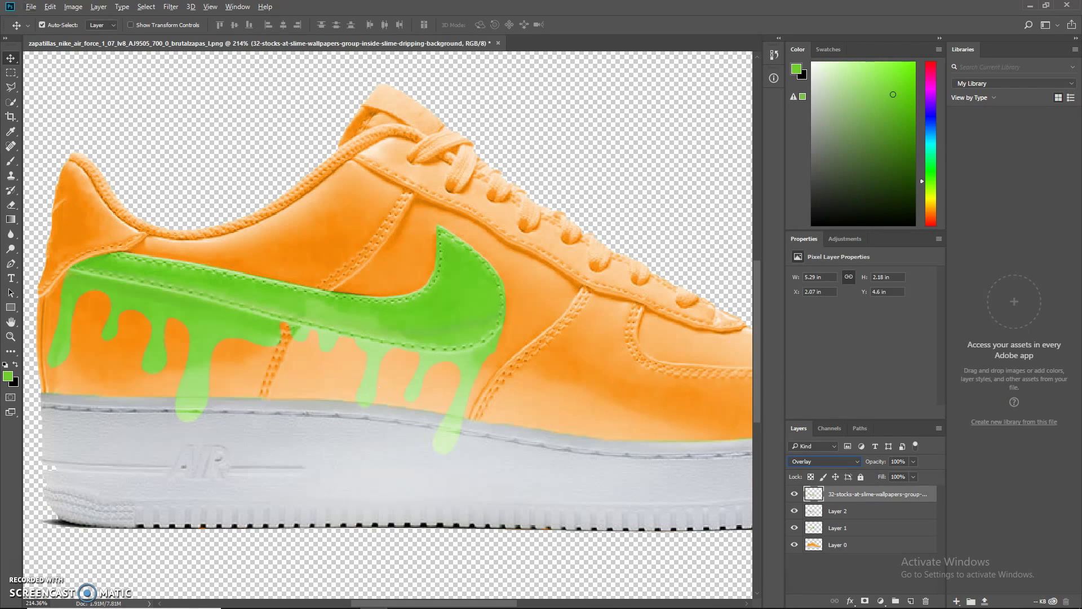
left_click(258, 258)
scroll(288, 294, "down", 5)
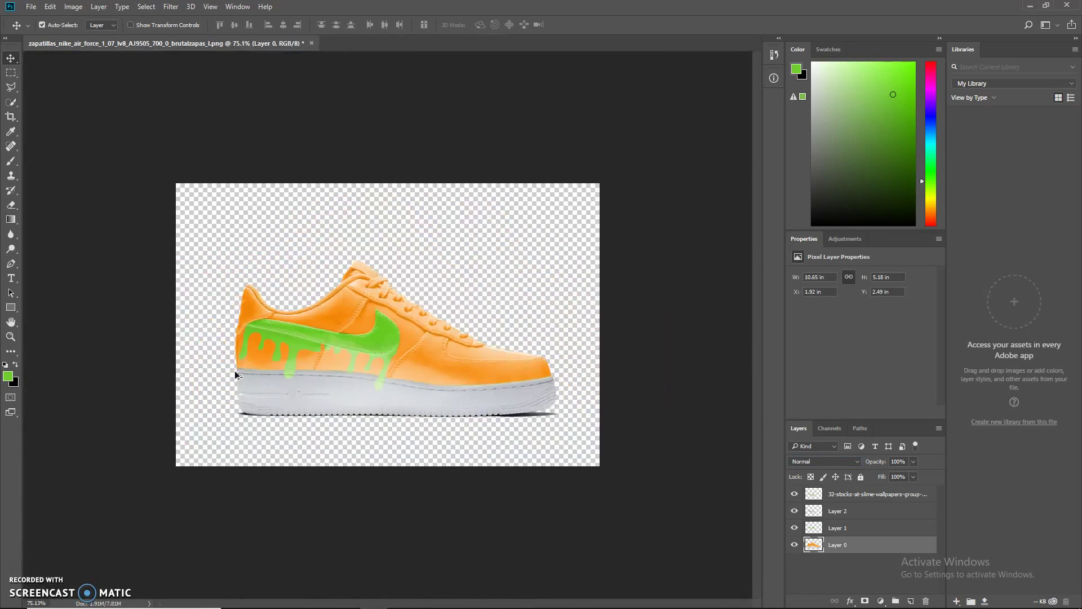
scroll(220, 395, "up", 6)
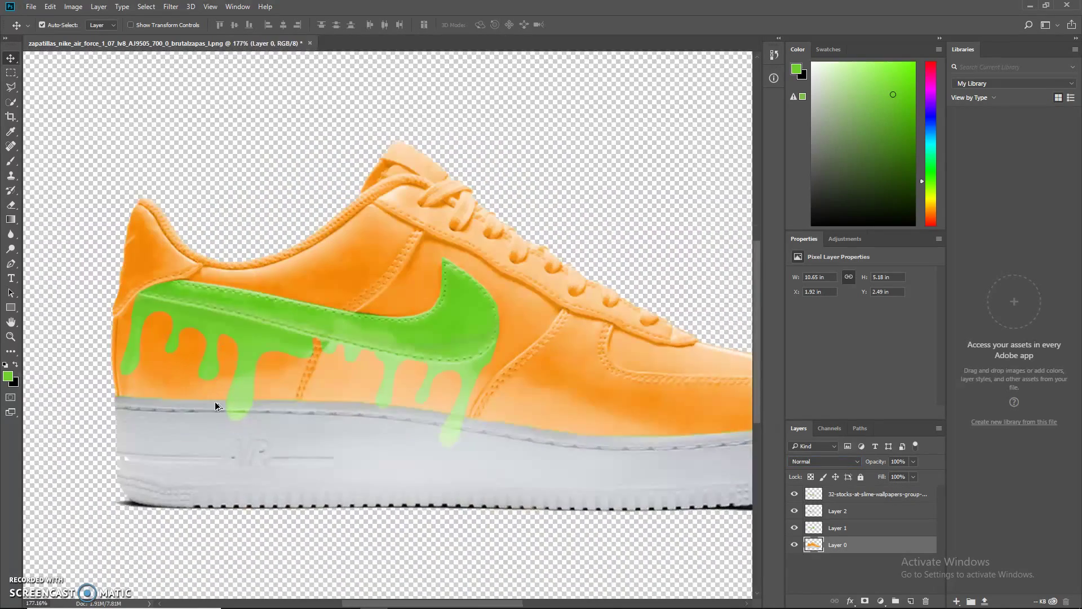
scroll(363, 412, "up", 1)
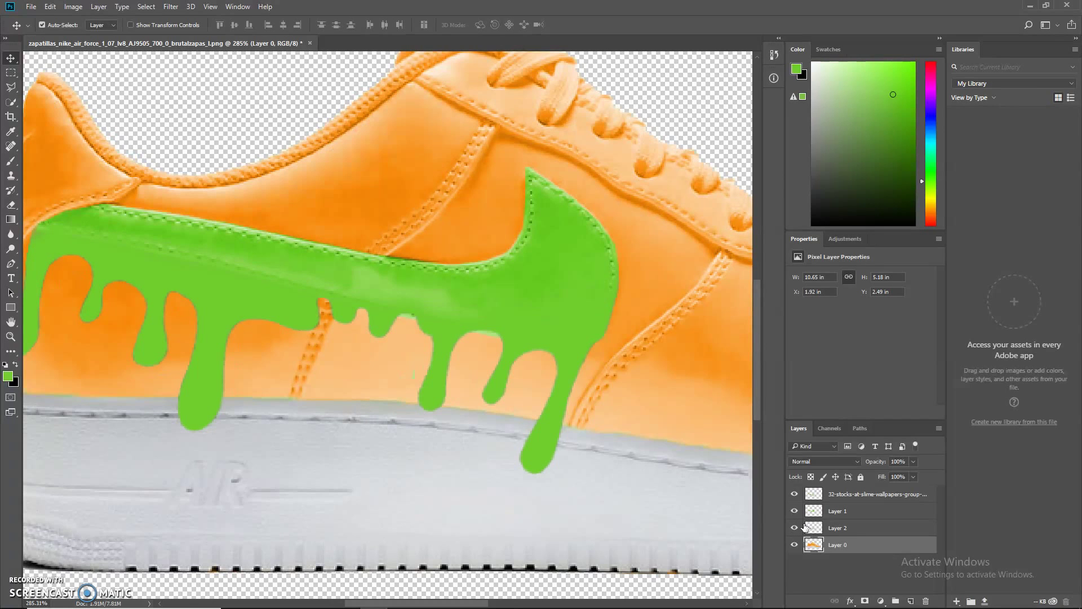
Colorize Layer 2, placed above Layer 1 with the slime layer hidden, using hue 95, saturation 63 and lightness -10.
left_click_drag(804, 527, 798, 505)
left_click(796, 494)
key("ctrl+u")
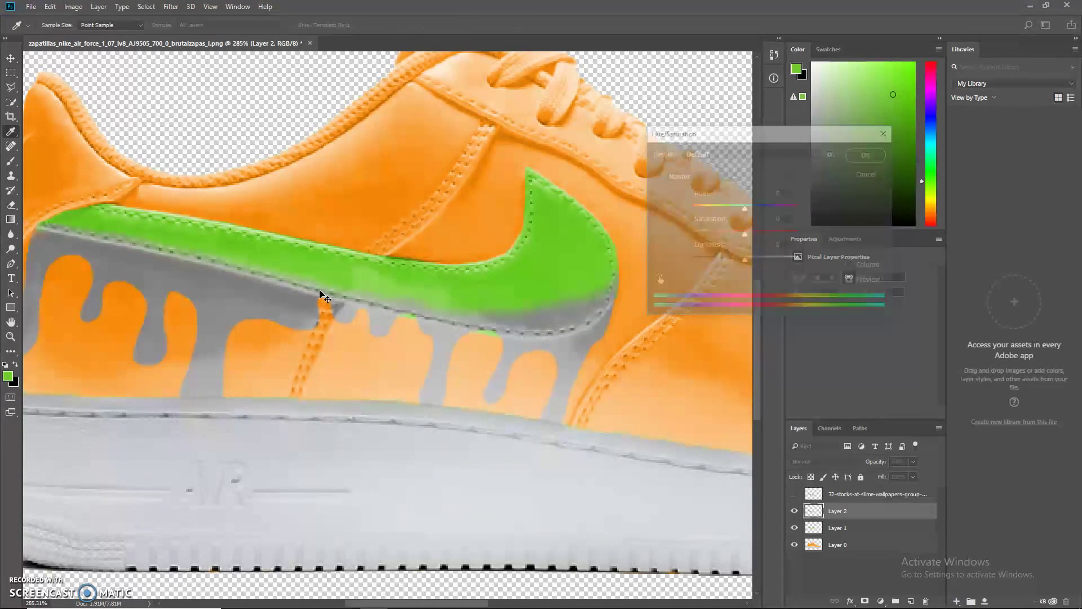
left_click(852, 267)
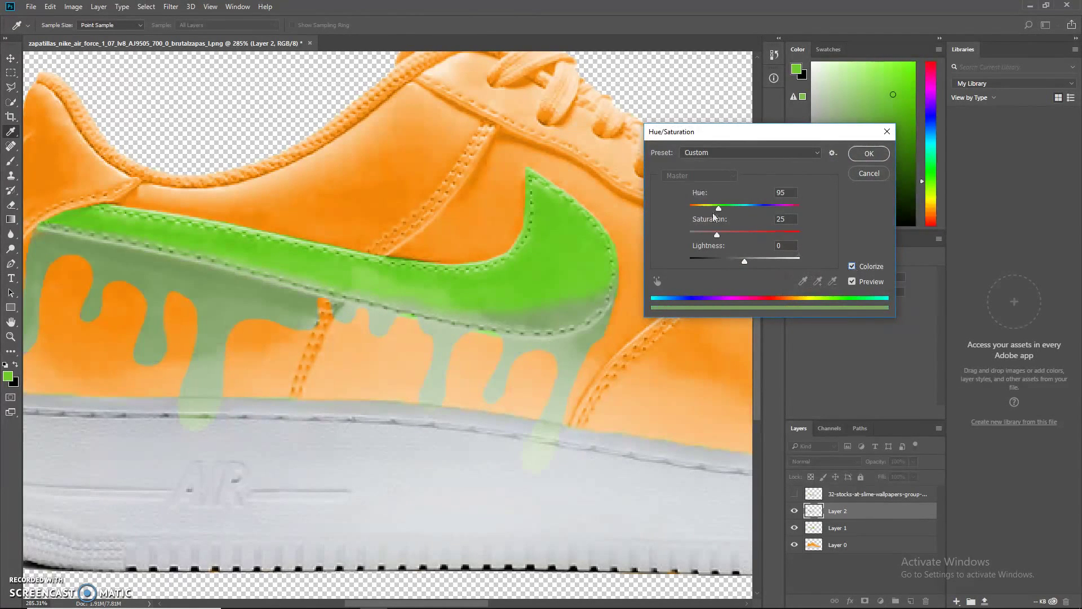
left_click_drag(717, 234, 739, 261)
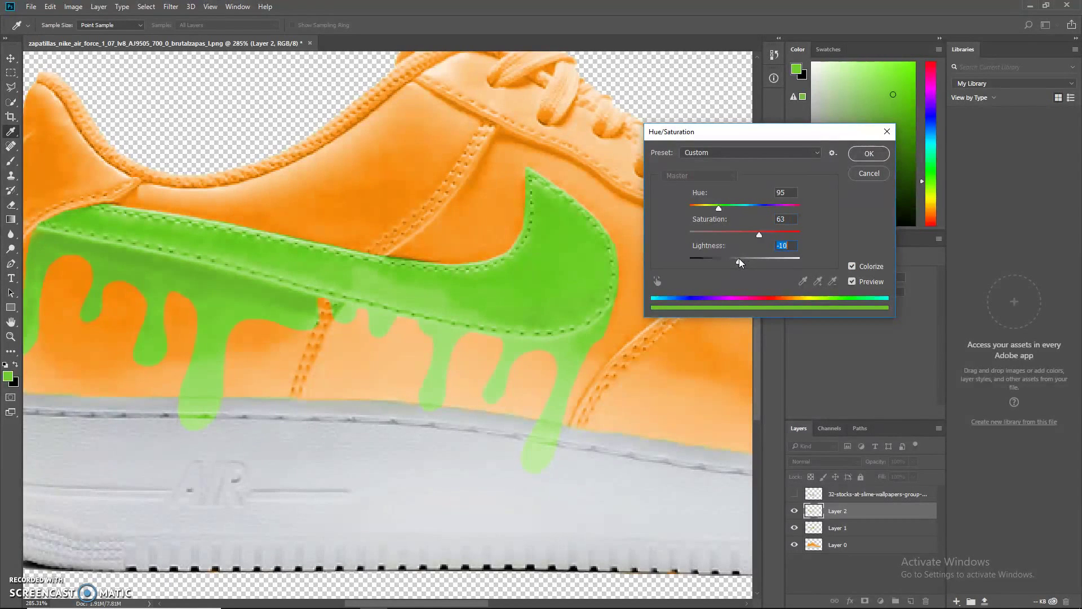
left_click(869, 153)
Examine the recoloured slime drips on the whole shoe and up close against the swoosh and sole.
key("v")
scroll(434, 378, "down", 5)
scroll(319, 427, "up", 4)
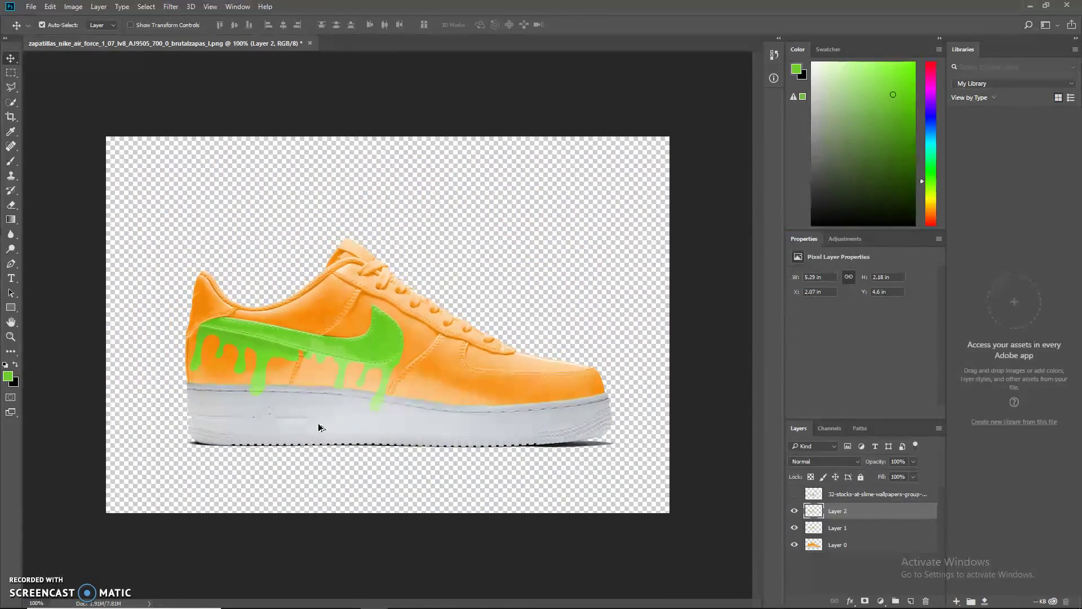
scroll(293, 428, "down", 3)
scroll(221, 408, "up", 3)
scroll(221, 408, "up", 4)
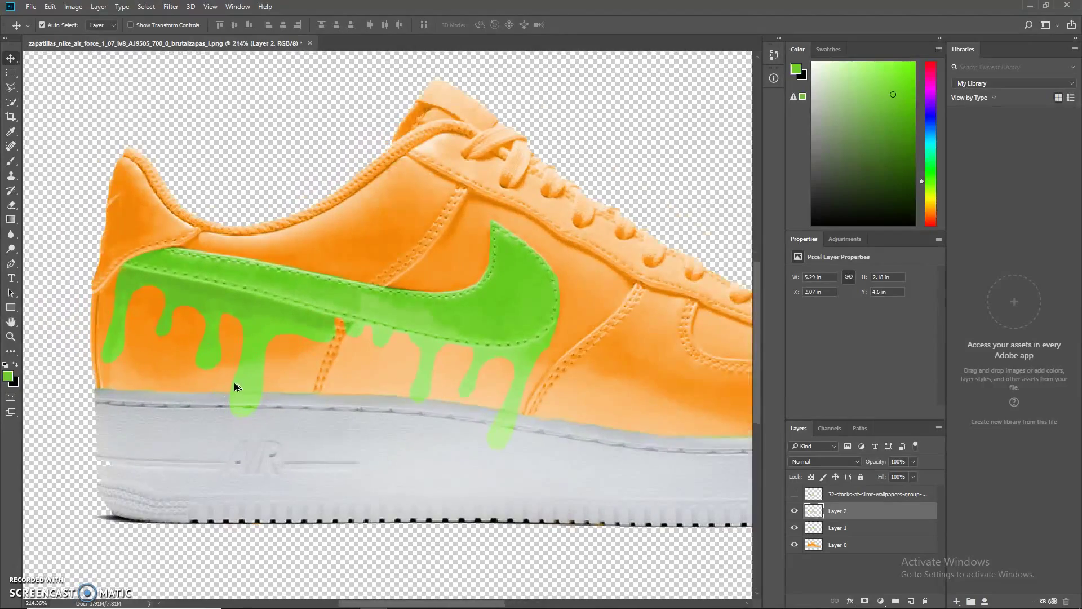
scroll(362, 338, "down", 5)
scroll(259, 405, "up", 2)
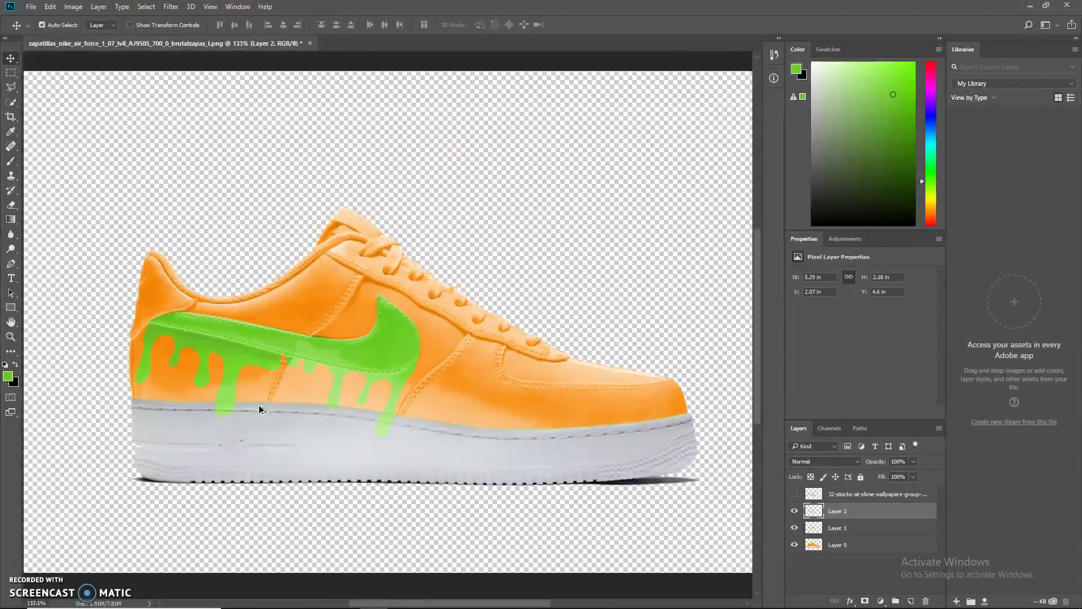
Switch to Chrome, search Google Images for "nickelodeon patch" and look through the results.
left_click(290, 602)
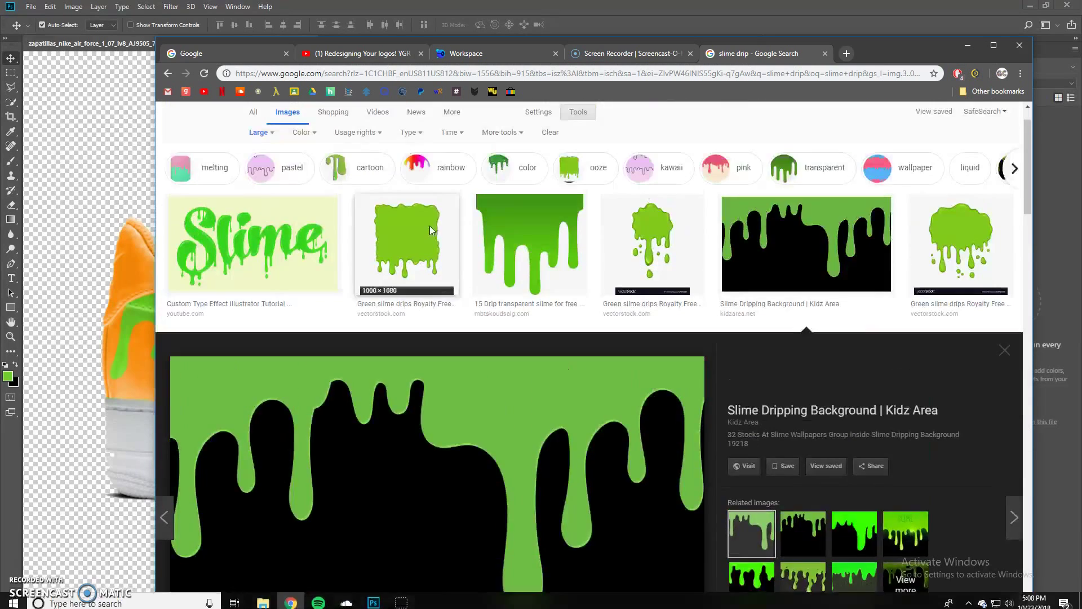
scroll(429, 230, "up", 1)
left_click_drag(328, 131, 181, 145)
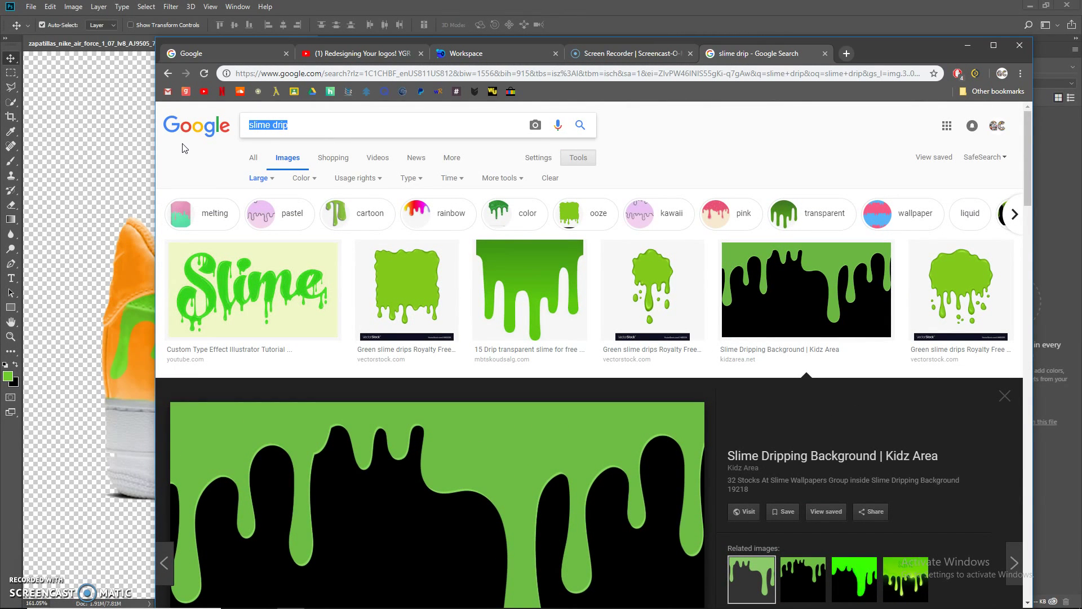
type("nickelod")
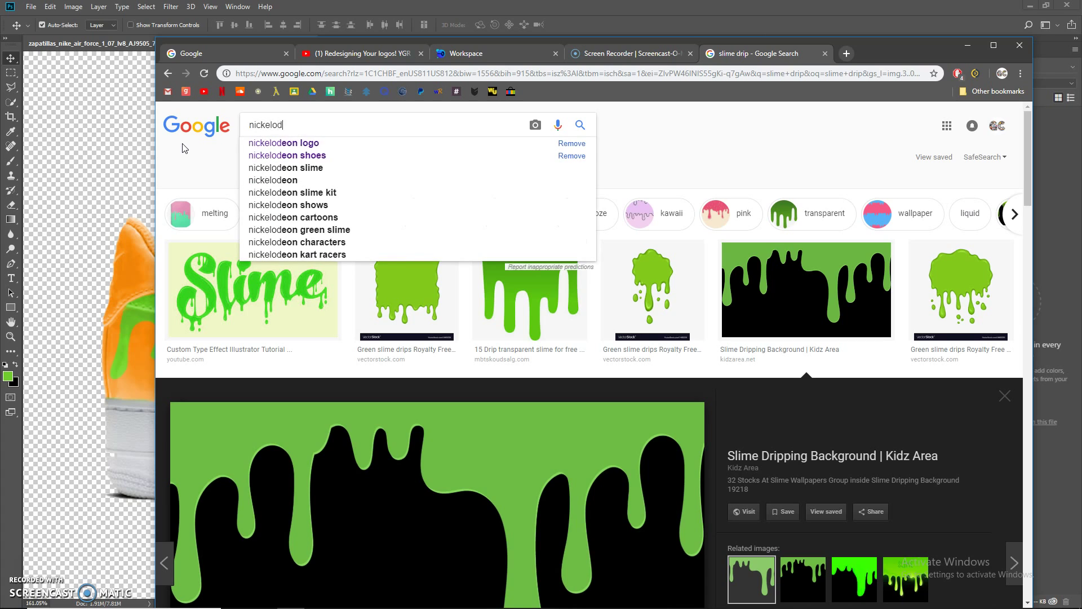
type("eon")
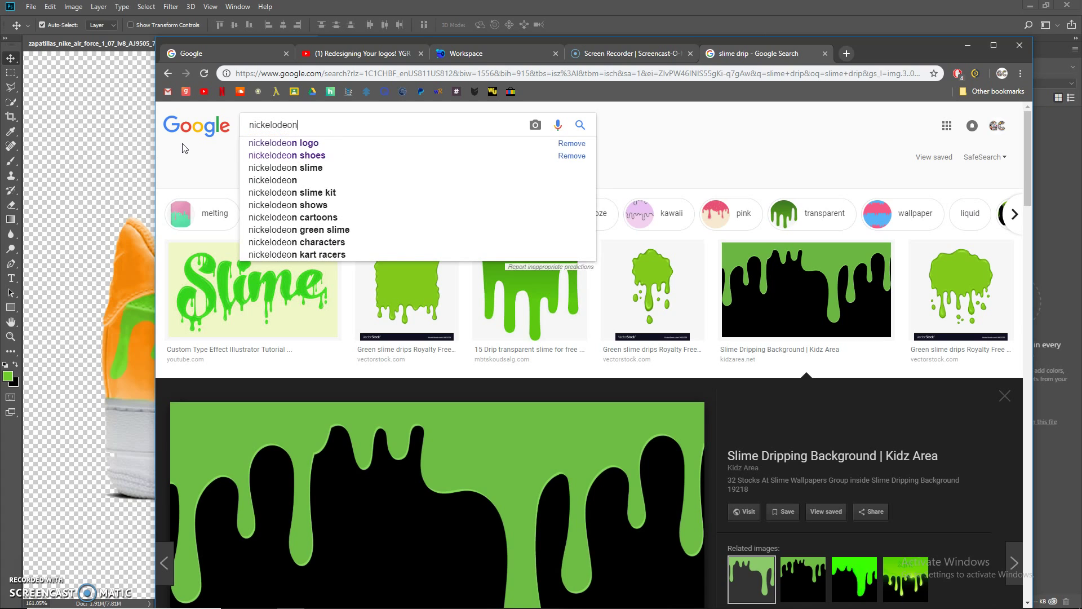
type(" log")
key("BackSpace")
key("BackSpace")
key("BackSpace")
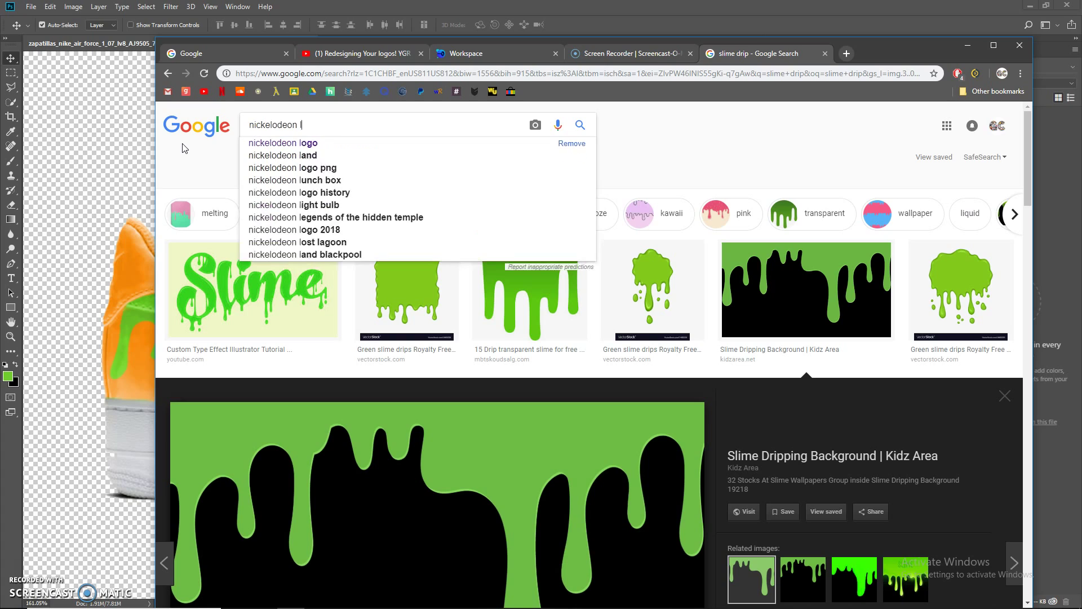
type("patch")
key("Return")
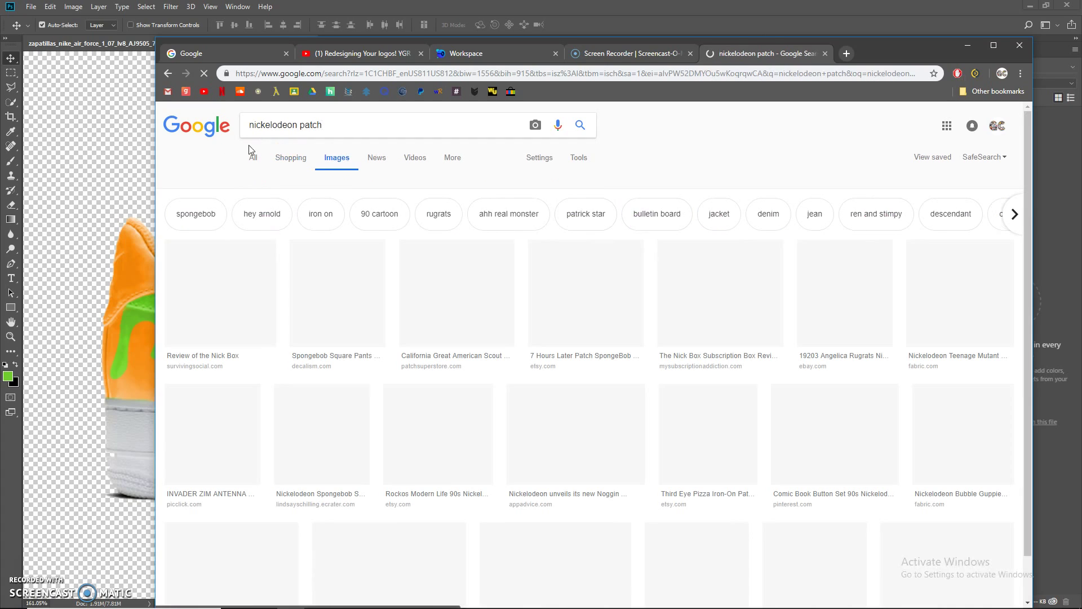
scroll(315, 338, "down", 10)
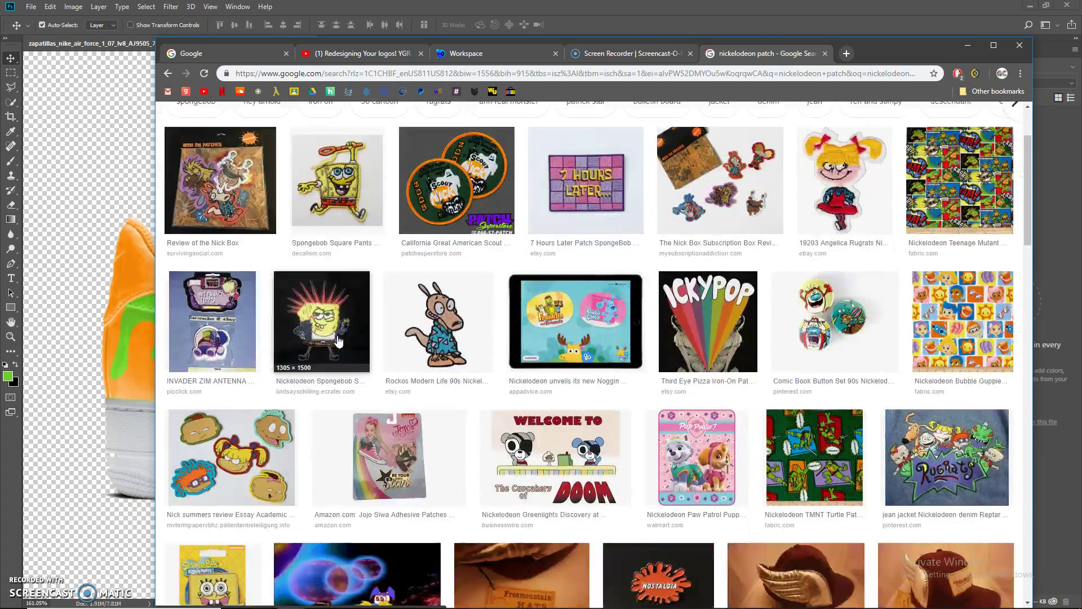
scroll(336, 336, "down", 3)
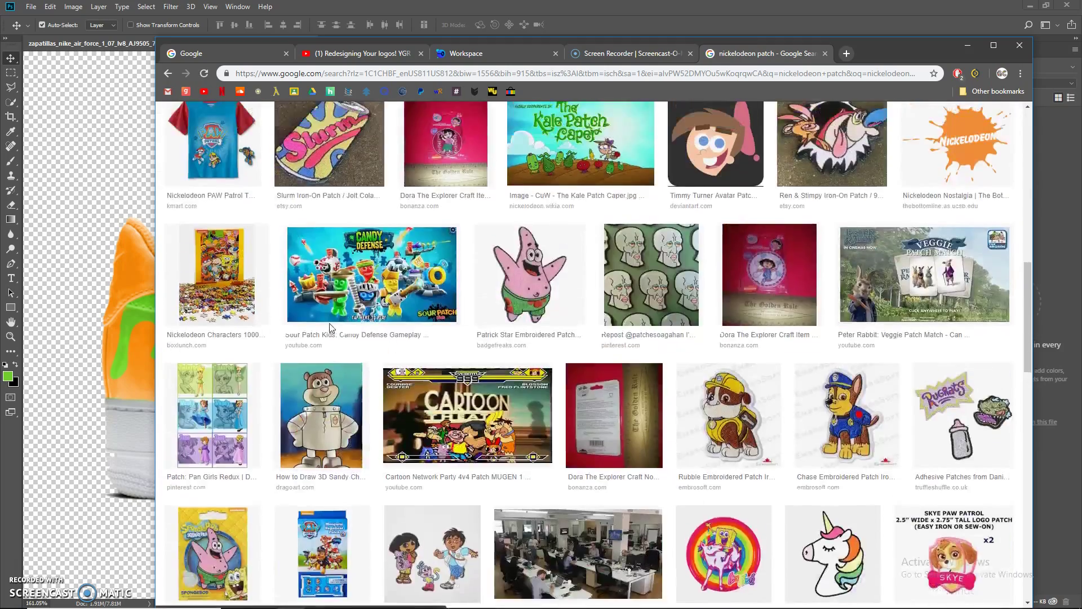
scroll(335, 336, "up", 15)
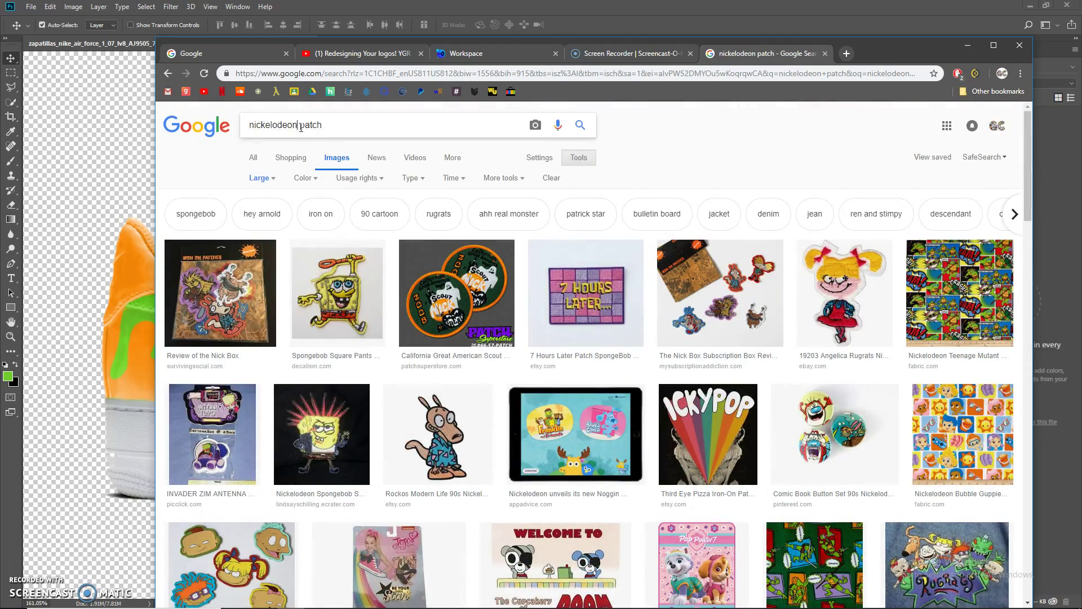
Refine the image search to "nickelodeon logo patch" and look through the results for a usable logo.
left_click(300, 127)
type("logo")
key("Return")
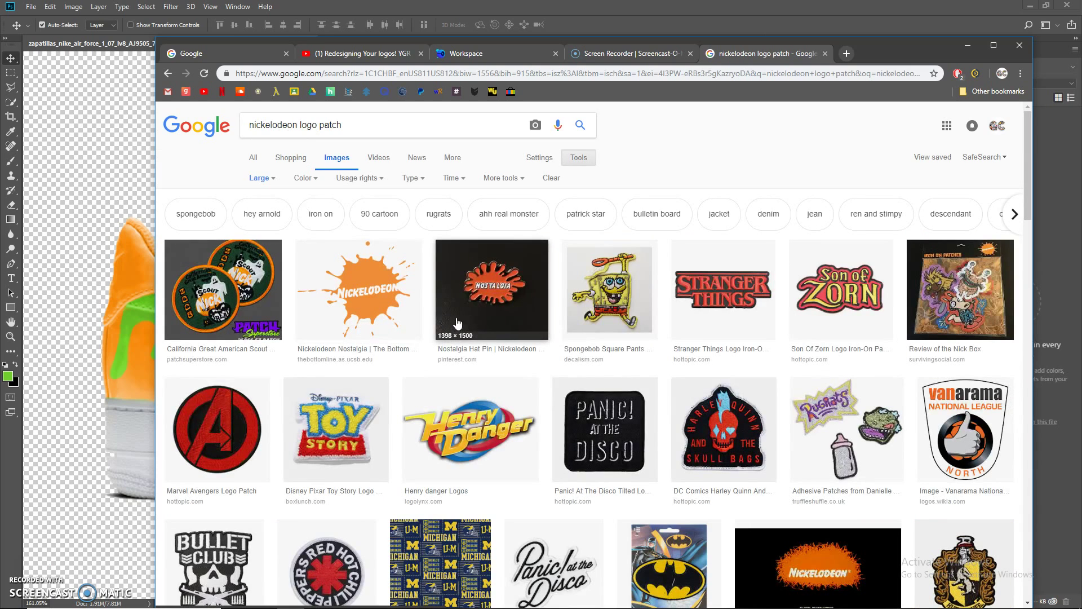
scroll(510, 383, "down", 4)
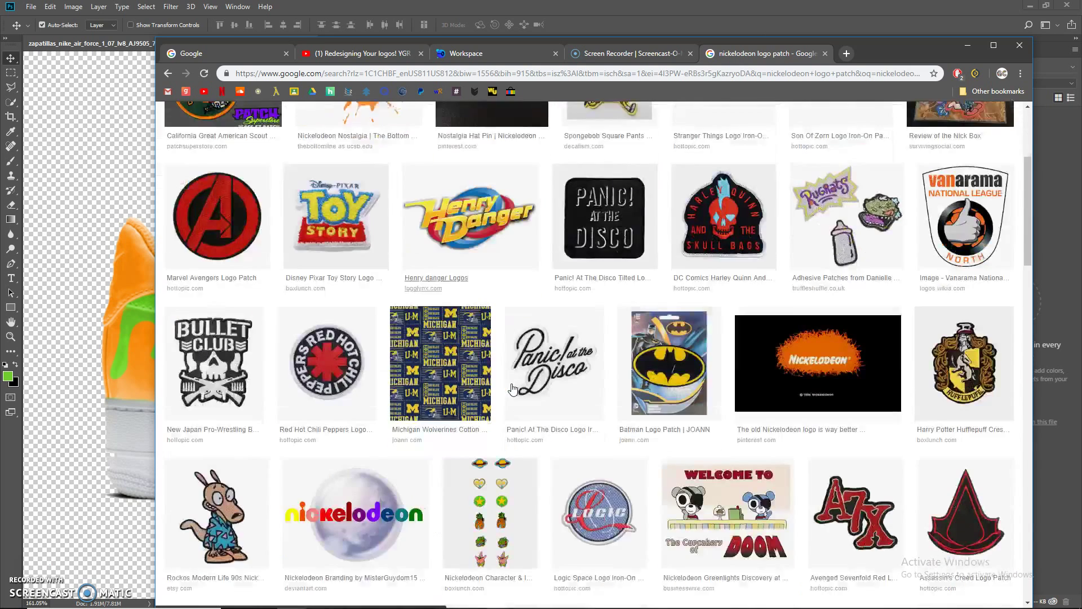
scroll(512, 388, "down", 6)
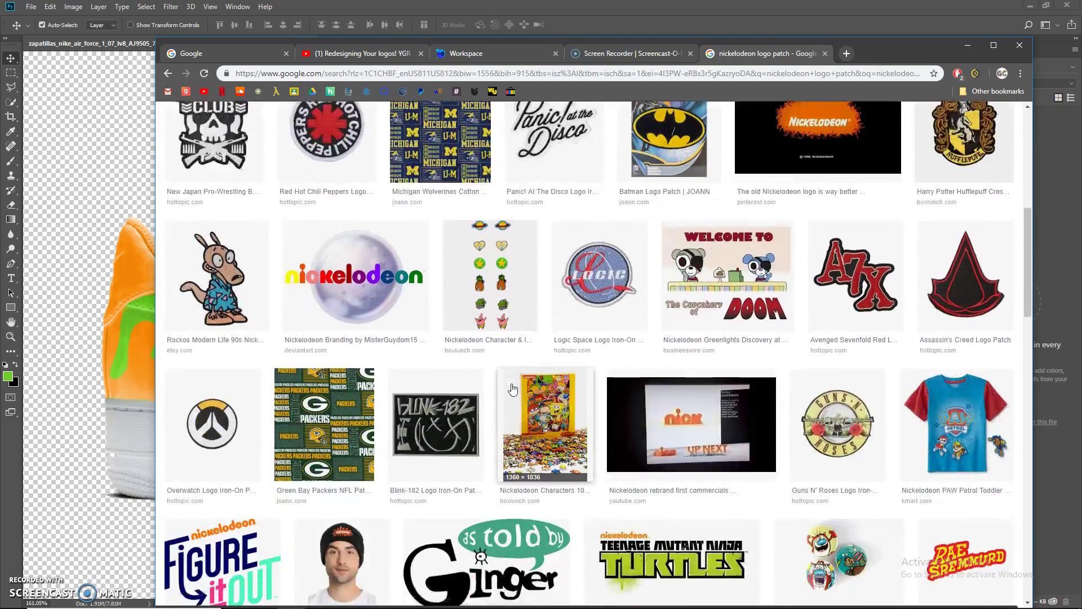
scroll(512, 388, "down", 5)
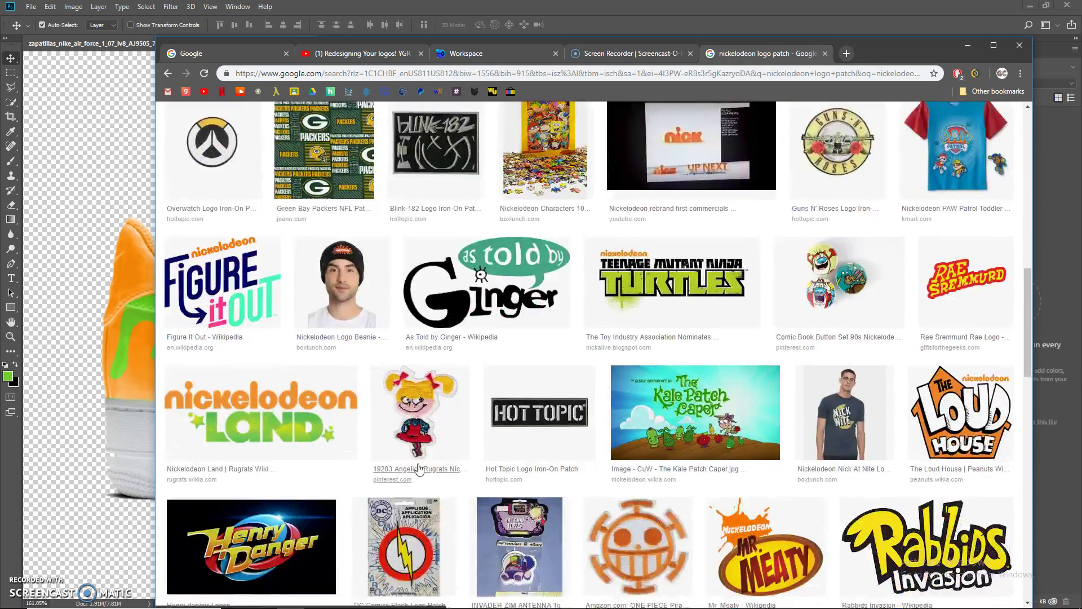
scroll(475, 404, "down", 5)
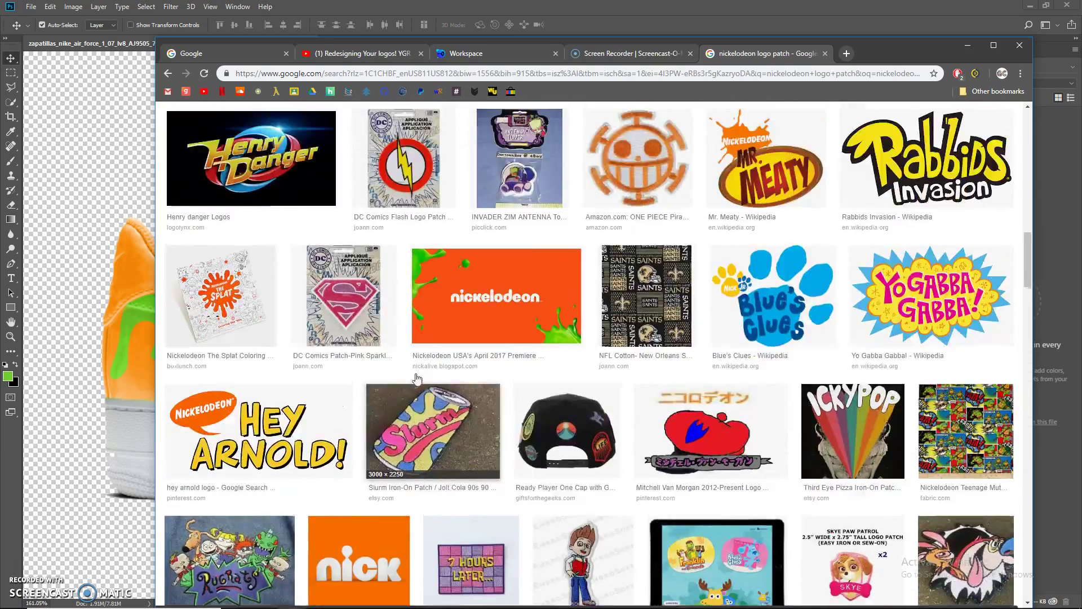
scroll(415, 374, "up", 16)
middle_click(411, 310)
Switch to Photoshop and place the Nickelodeon splat logo, image.309849770, from the nickelodeons desktop folder into the shoe document.
left_click(502, 10)
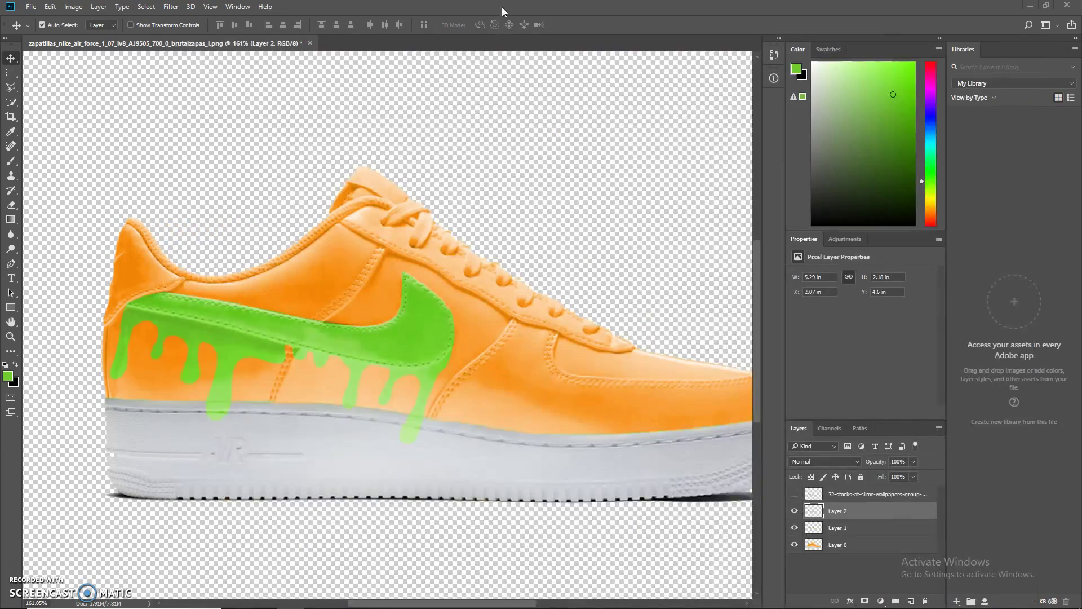
left_click_drag(328, 5, 413, 9)
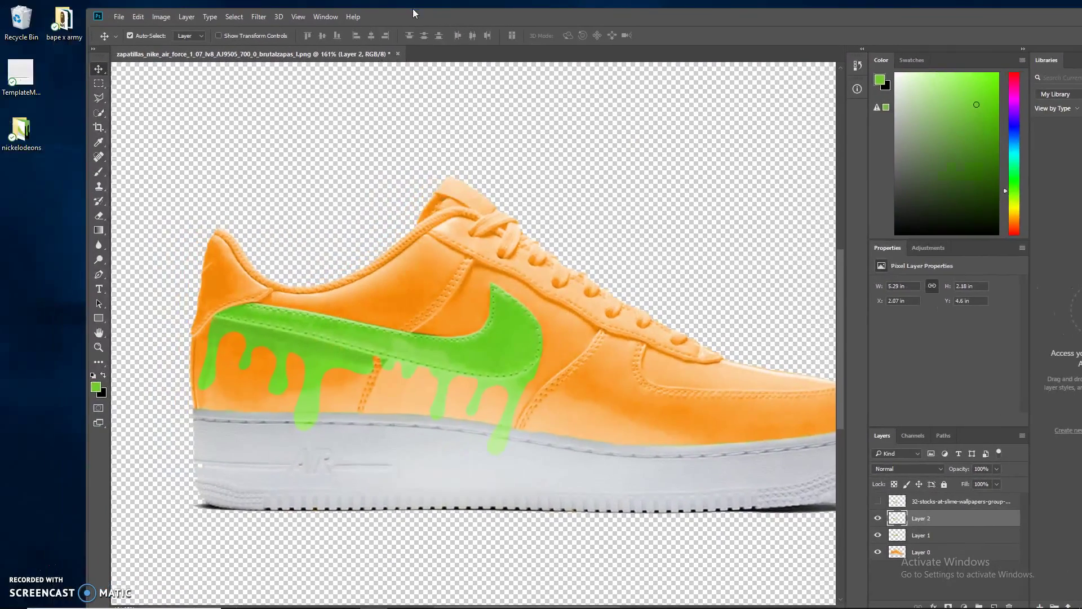
double_click(21, 131)
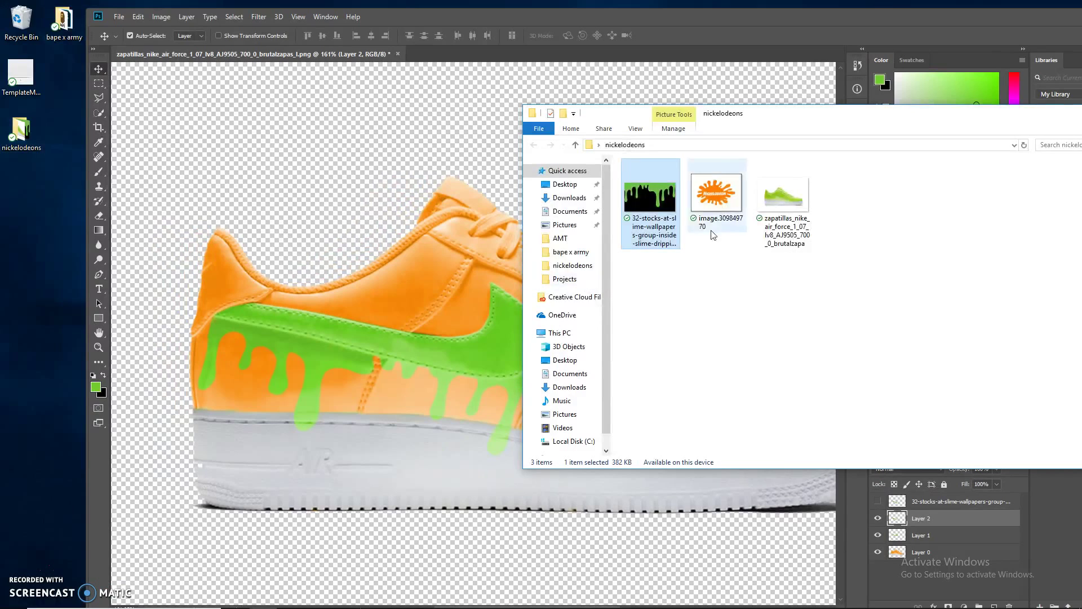
left_click_drag(716, 194, 347, 347)
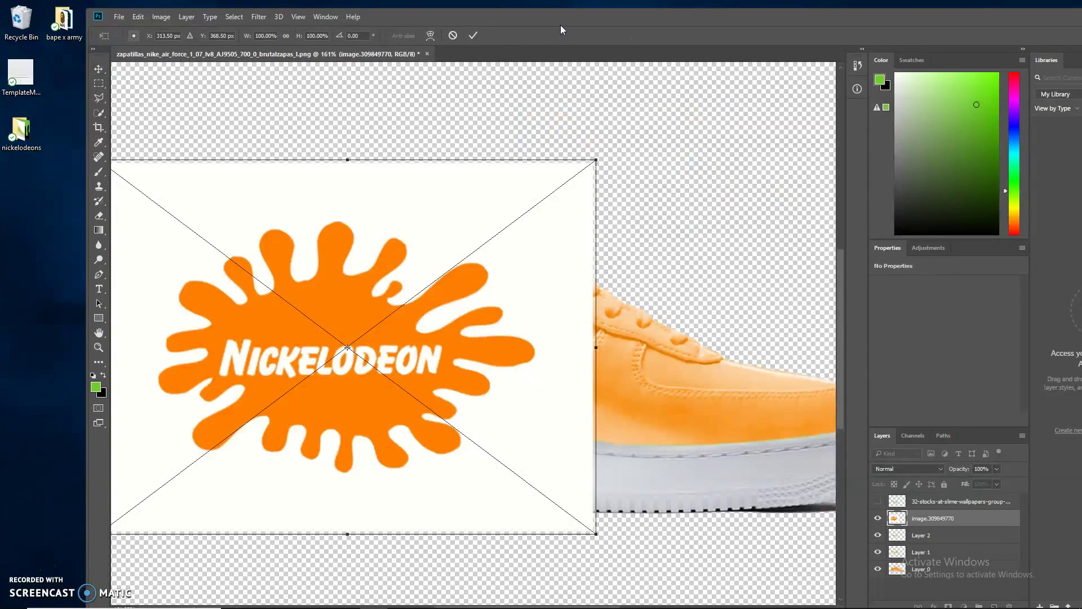
left_click_drag(562, 10, 480, 2)
left_click_drag(389, 282, 475, 271)
key("Return")
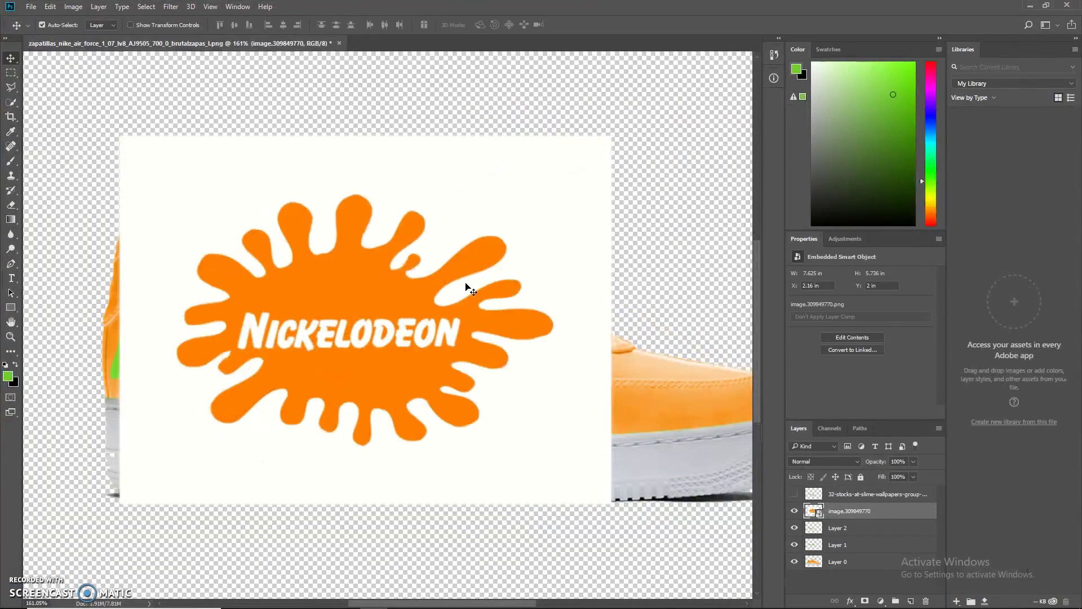
Rasterize the Nickelodeon logo layer and remove its white background with the Magic Eraser.
left_click(11, 205)
right_click(12, 210)
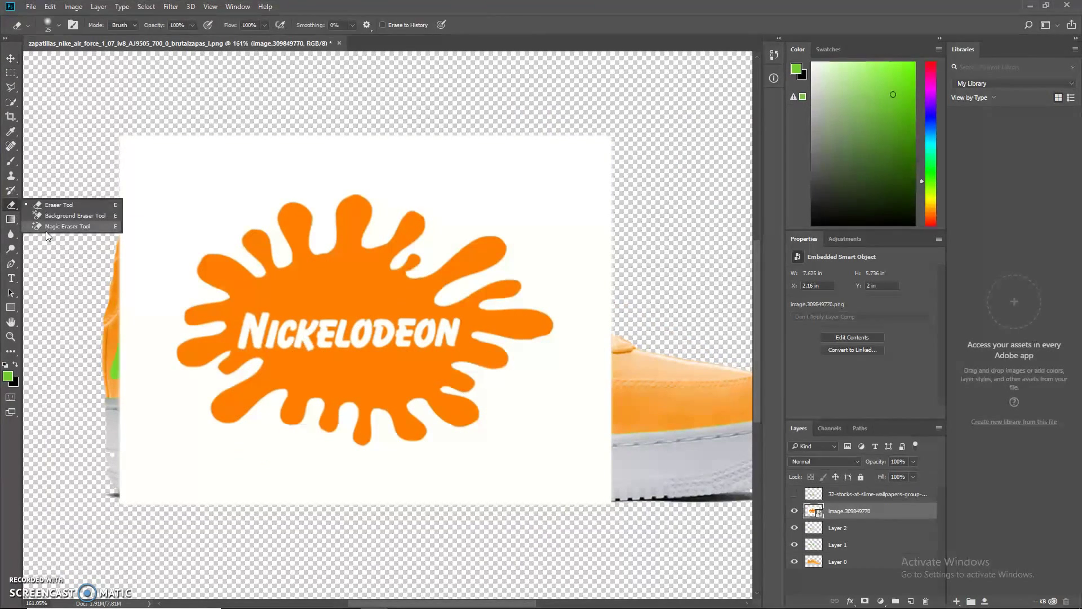
left_click(62, 231)
right_click(882, 516)
left_click(925, 275)
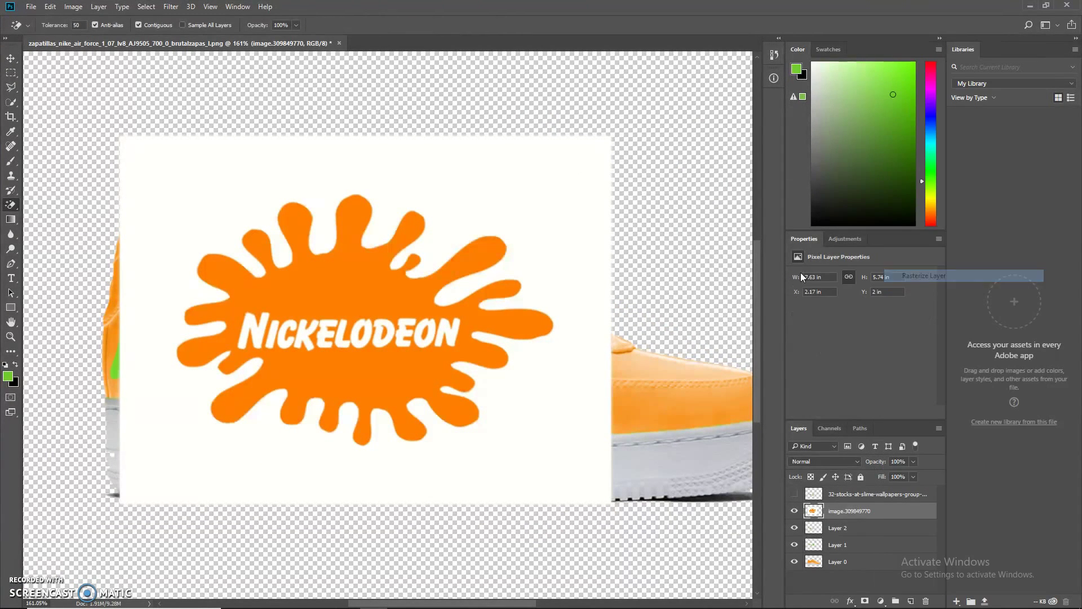
left_click(498, 140)
scroll(378, 326, "up", 3)
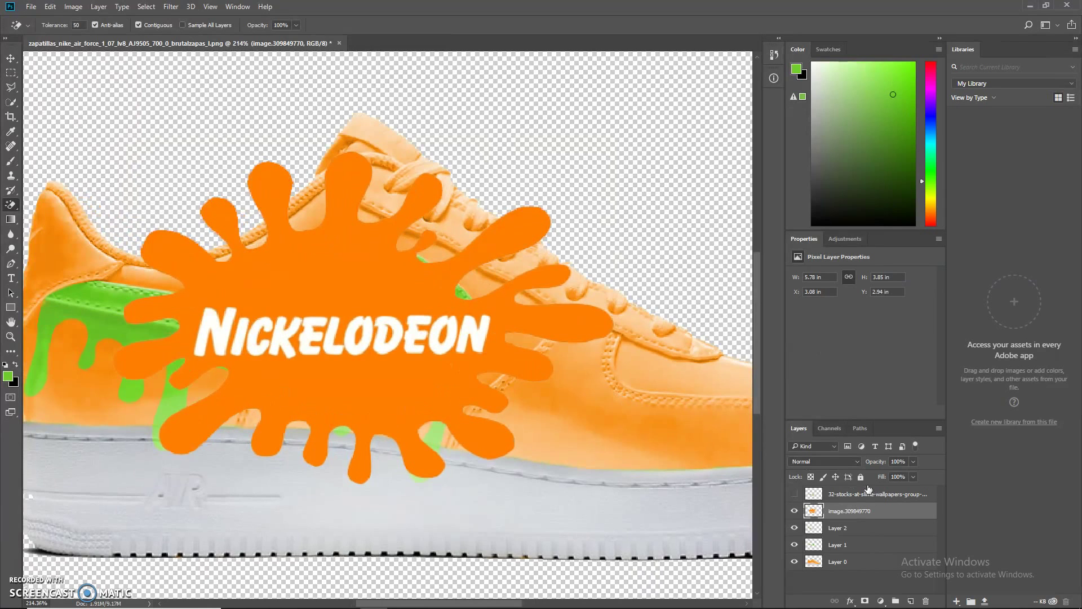
double_click(892, 512)
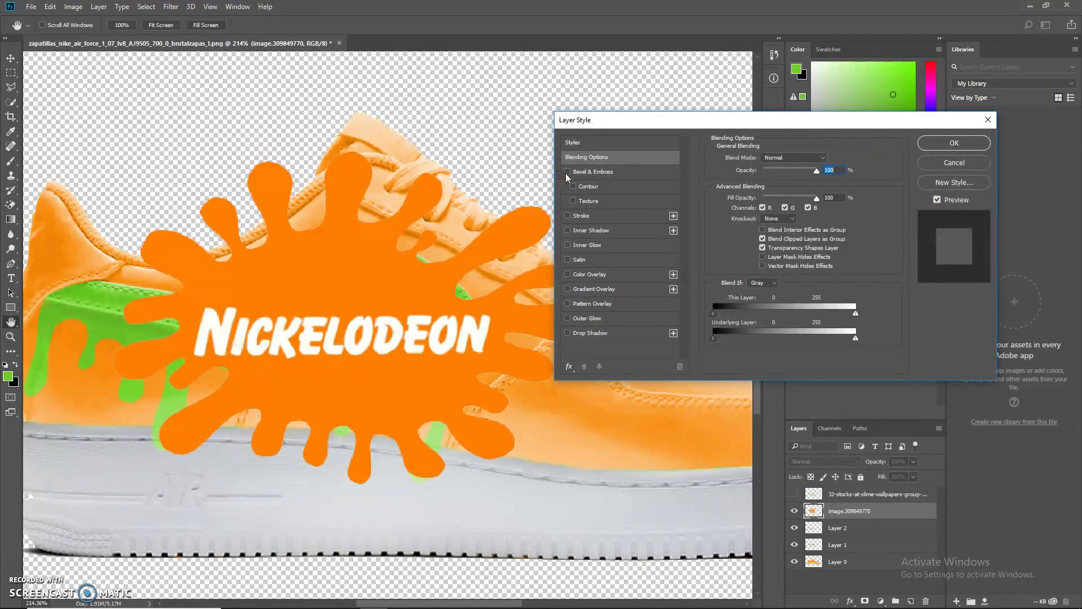
left_click(953, 163)
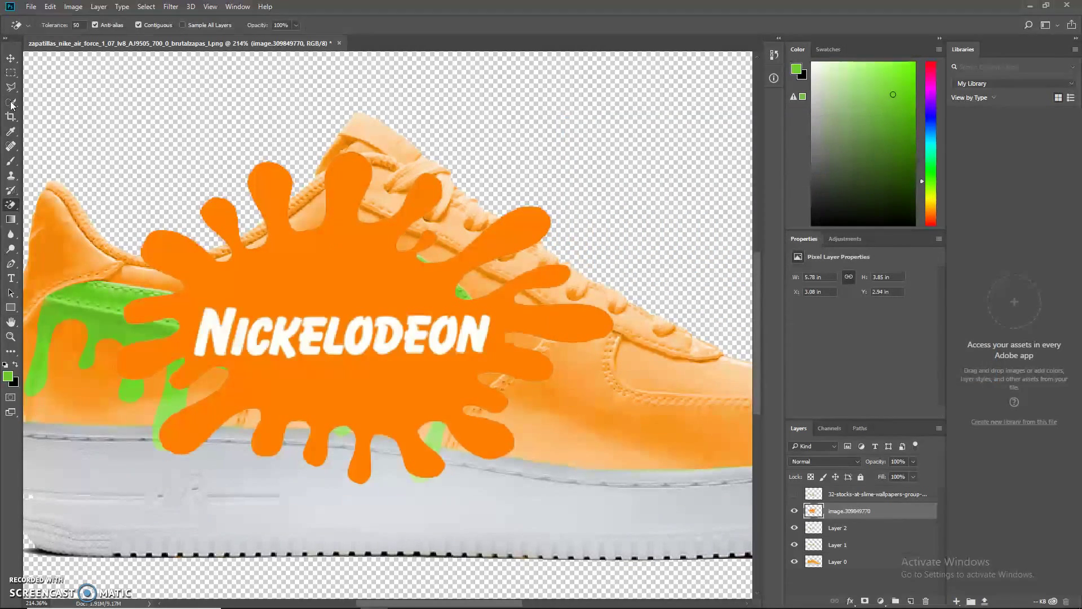
left_click(11, 103)
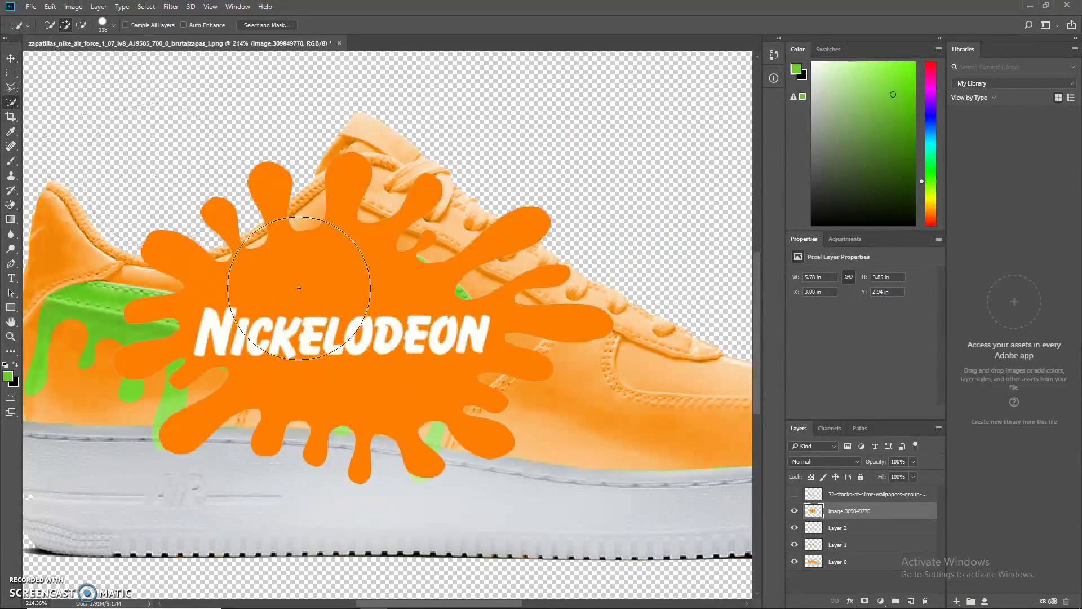
Fit the whole canvas in view and move the Nickelodeon logo into the empty area above the shoe's toe.
left_click(10, 58)
key("ctrl+0")
mouse_move(327, 304)
left_mouse_down()
mouse_move(432, 266)
mouse_move(515, 195)
mouse_move(186, 374)
mouse_move(539, 331)
mouse_move(546, 303)
mouse_move(523, 190)
left_mouse_up()
Draw a rectangular marquee around the white Nickelodeon lettering on the splat logo.
left_click(11, 105)
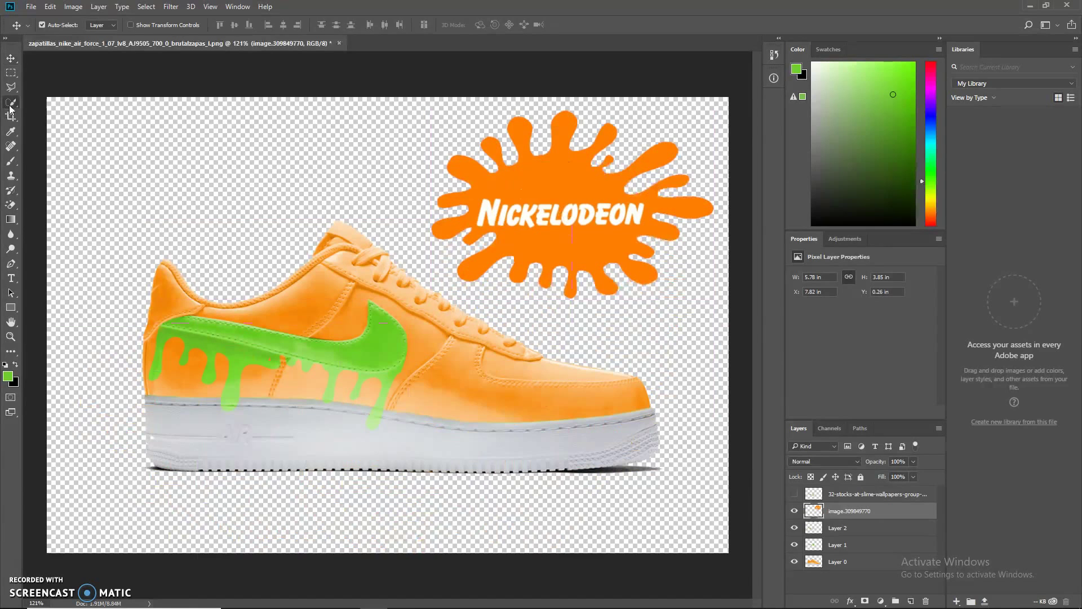
left_click(11, 73)
scroll(525, 212, "up", 4)
left_click_drag(444, 180, 714, 255)
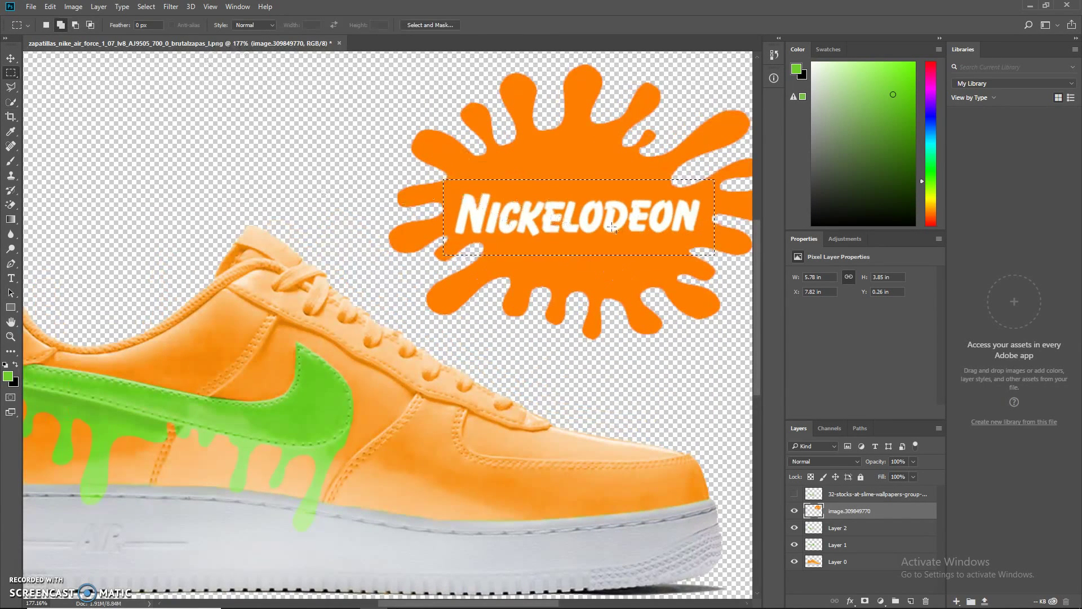
Narrow the selection to the white lettering using Color Range with fuzziness 123 and copy it to a new layer.
left_click(146, 6)
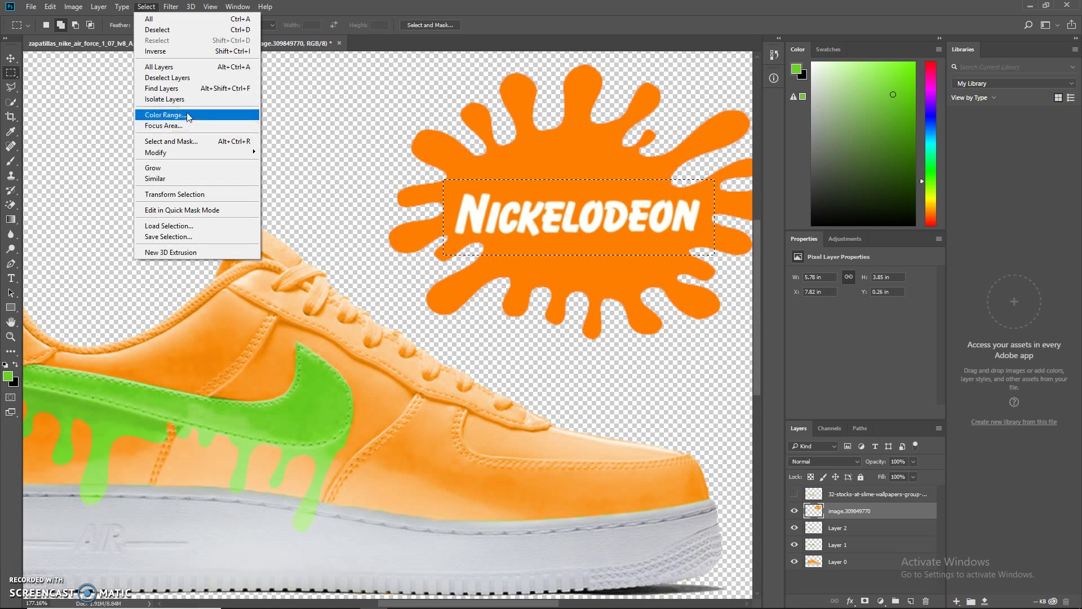
left_click(186, 115)
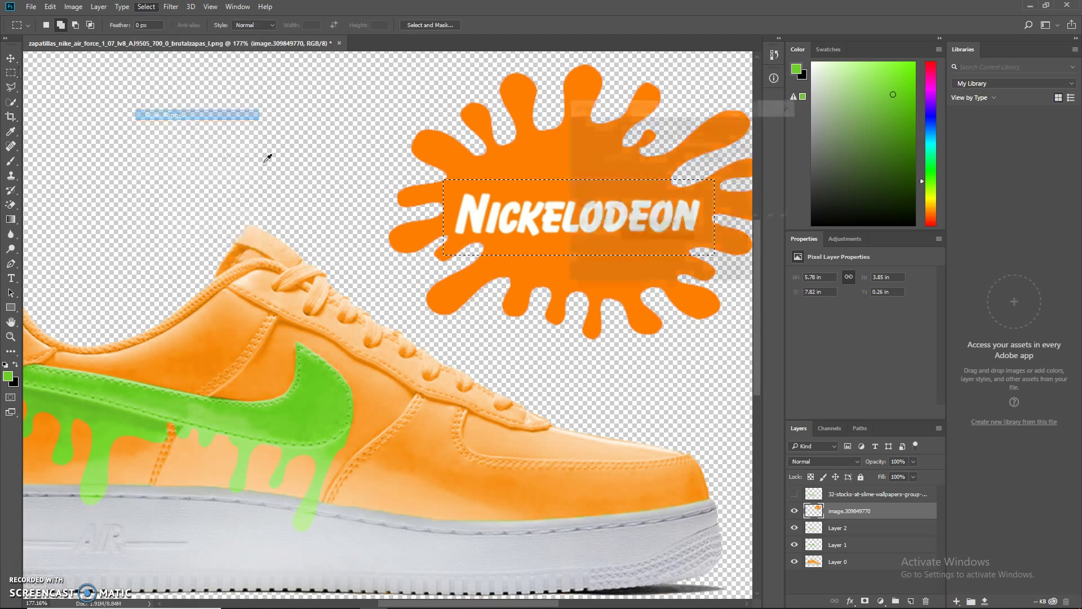
left_click(483, 211)
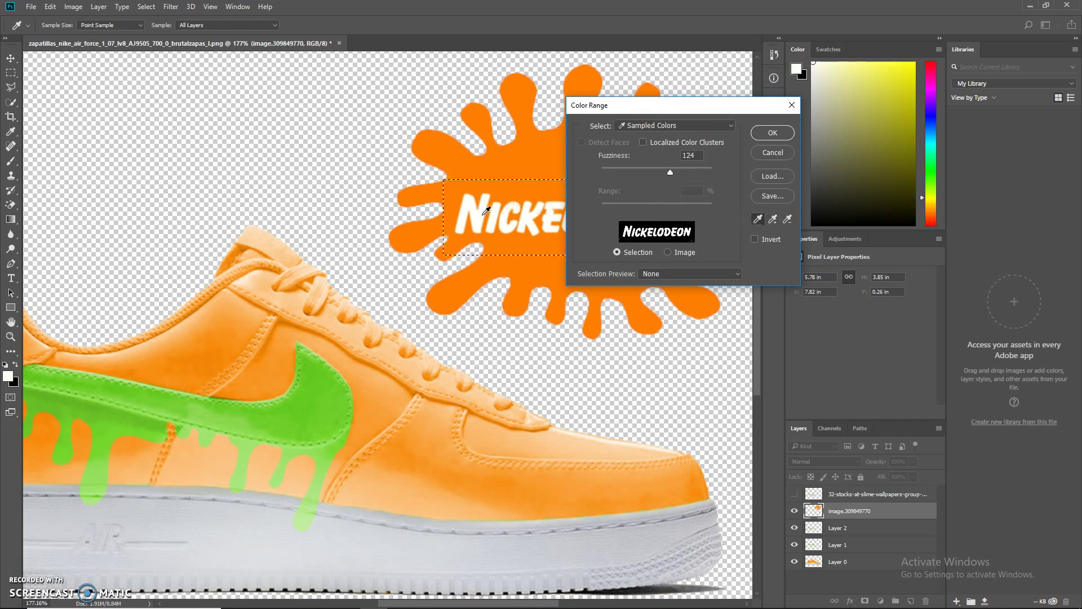
left_click(786, 133)
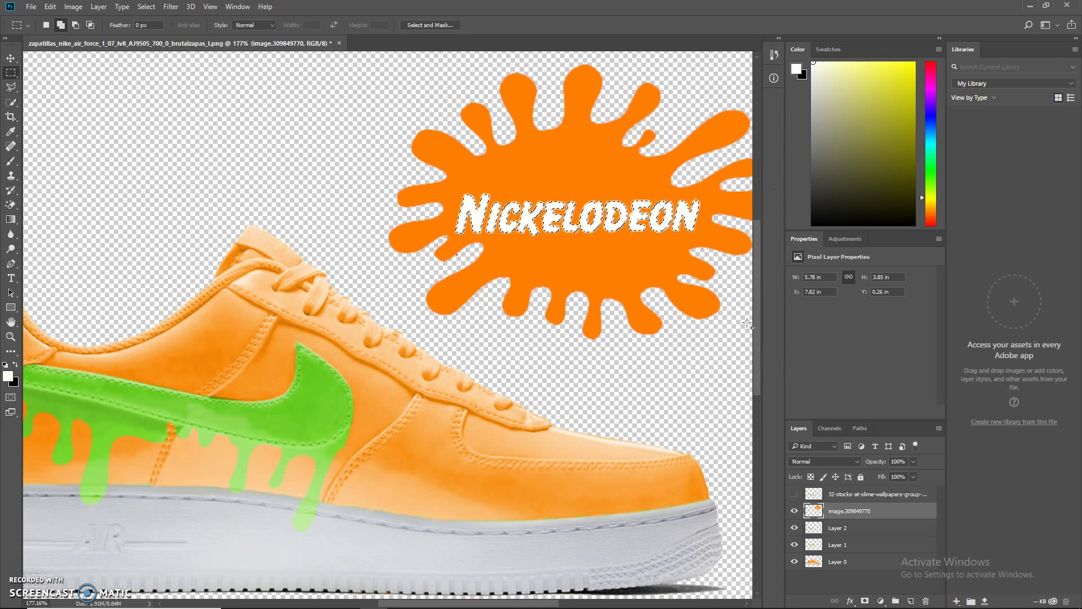
key("ctrl+j")
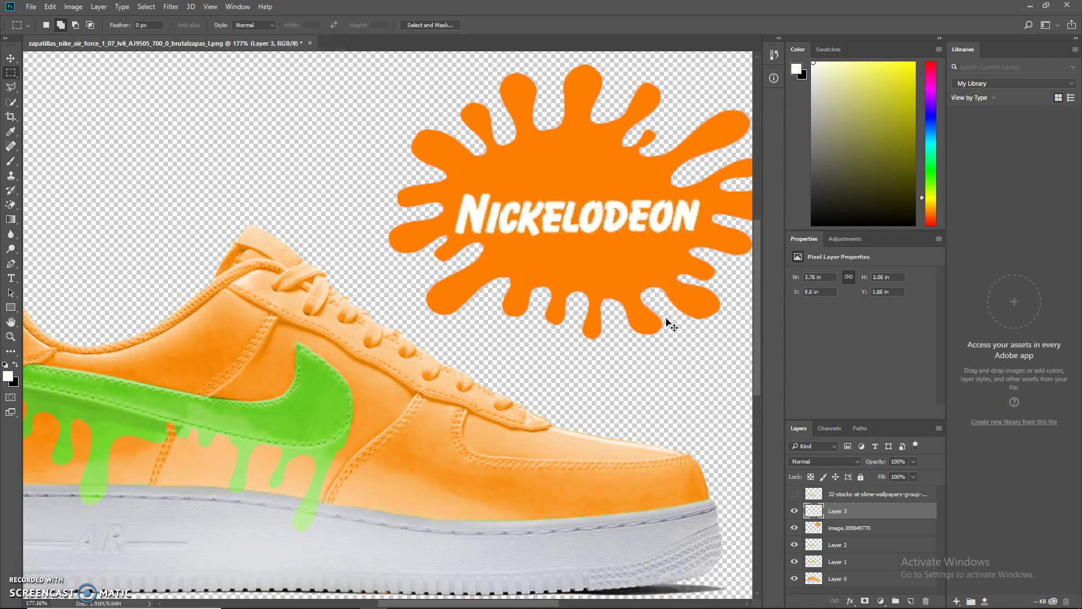
Add an Inner Bevel effect to the copied lettering layer with depth 32% and size 5 px.
double_click(875, 518)
left_click(567, 171)
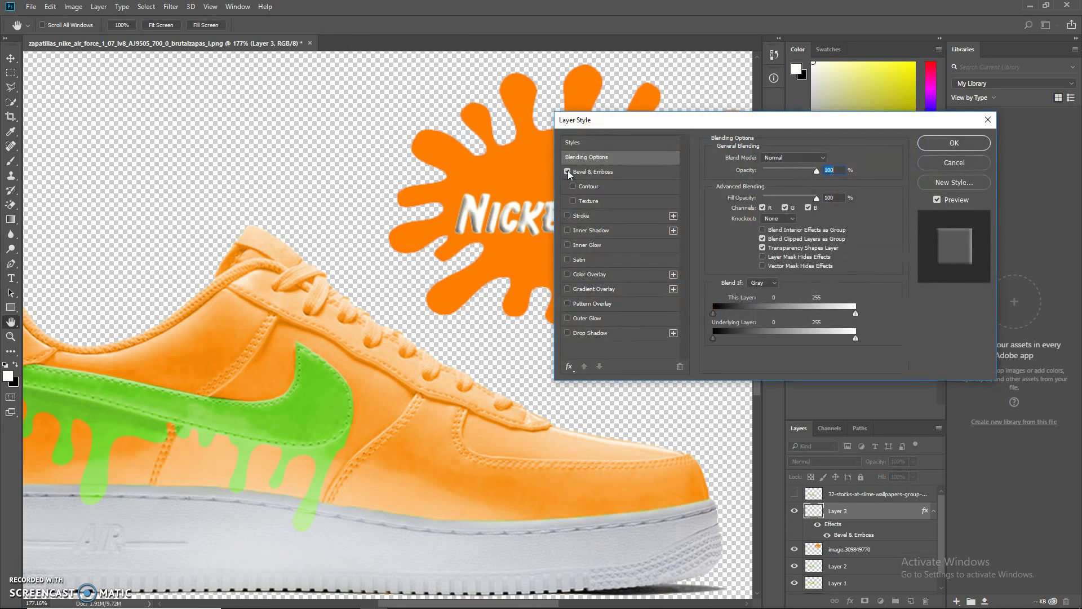
left_click(614, 171)
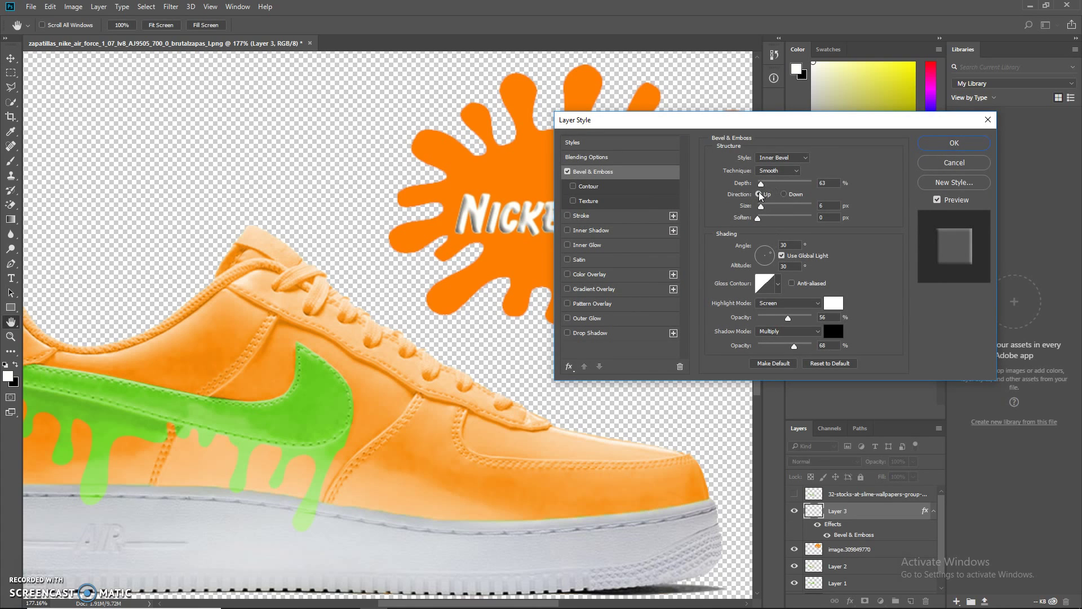
left_click_drag(761, 183, 762, 208)
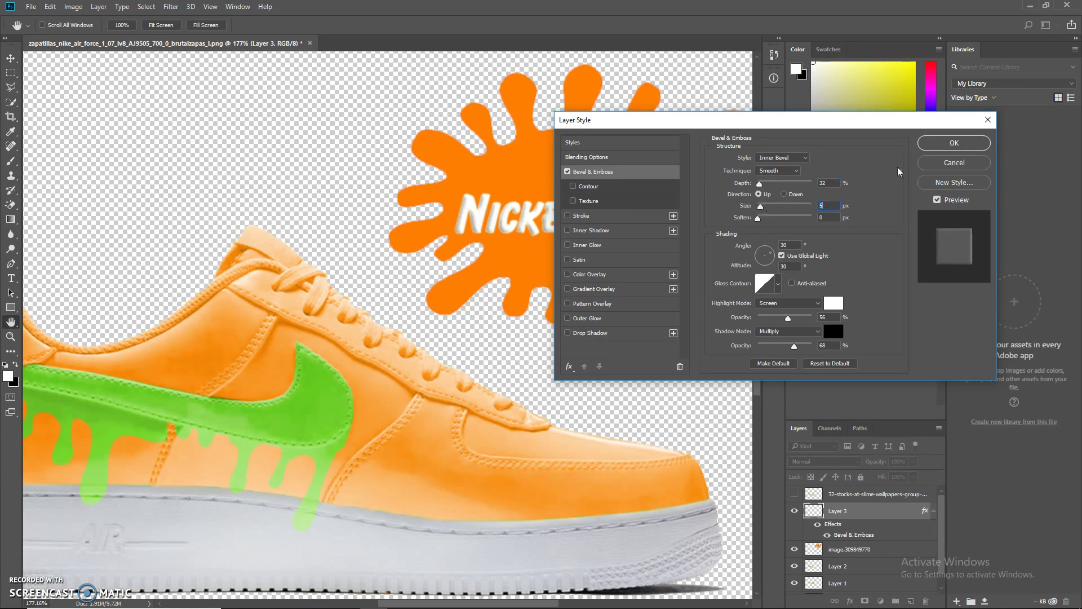
Add a texture to the lettering's bevel with its scale at 25% and a greater depth, and apply the layer style.
left_click(578, 201)
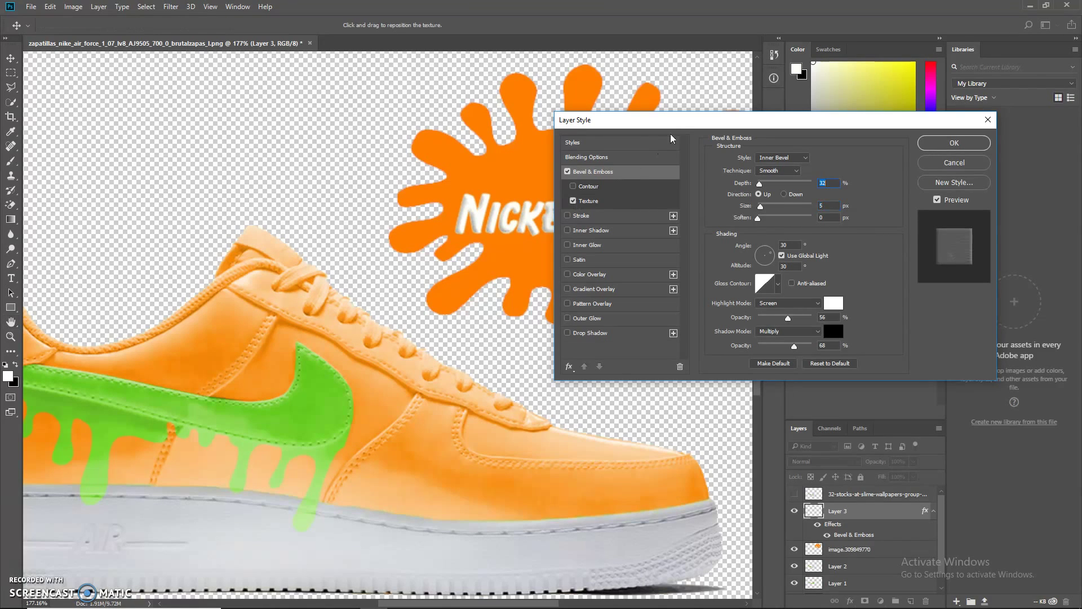
left_click_drag(680, 126, 770, 110)
left_click(682, 186)
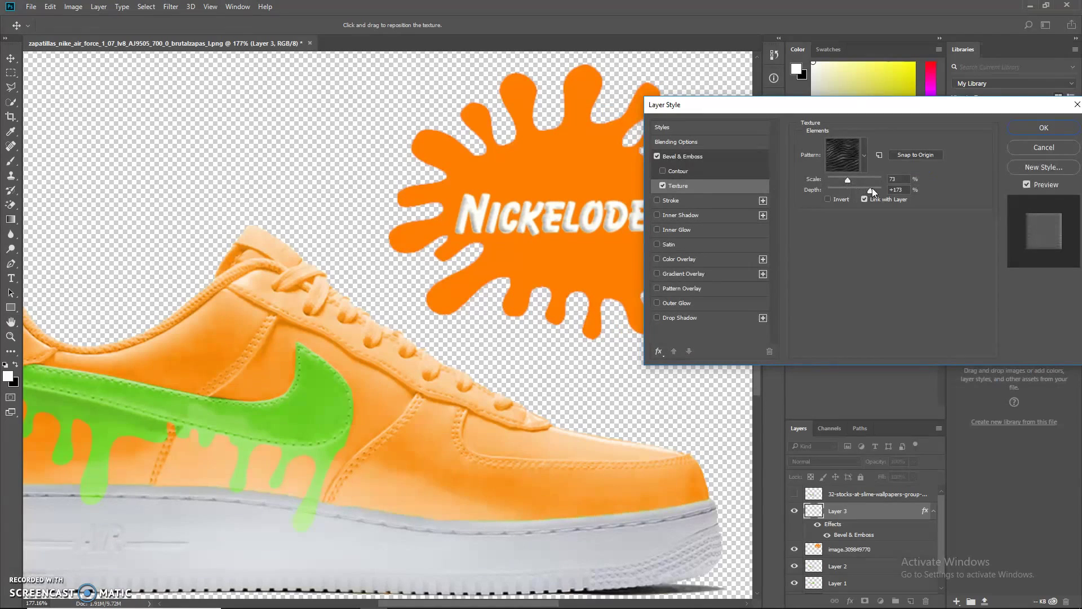
mouse_move(871, 192)
left_mouse_down()
mouse_move(880, 191)
mouse_move(828, 182)
mouse_move(871, 192)
left_mouse_up()
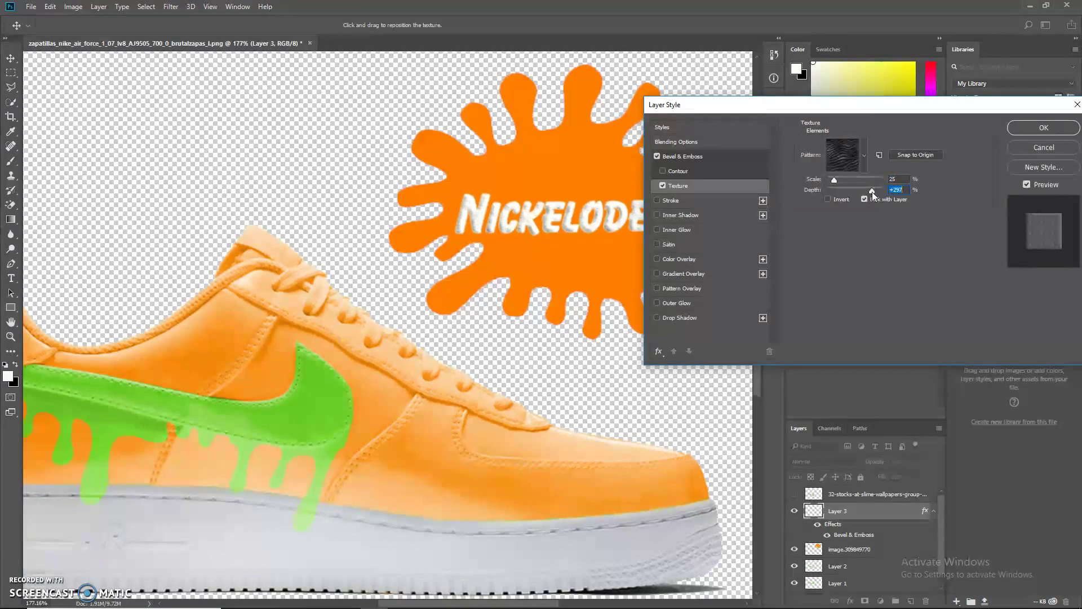
left_click(1043, 127)
key("m")
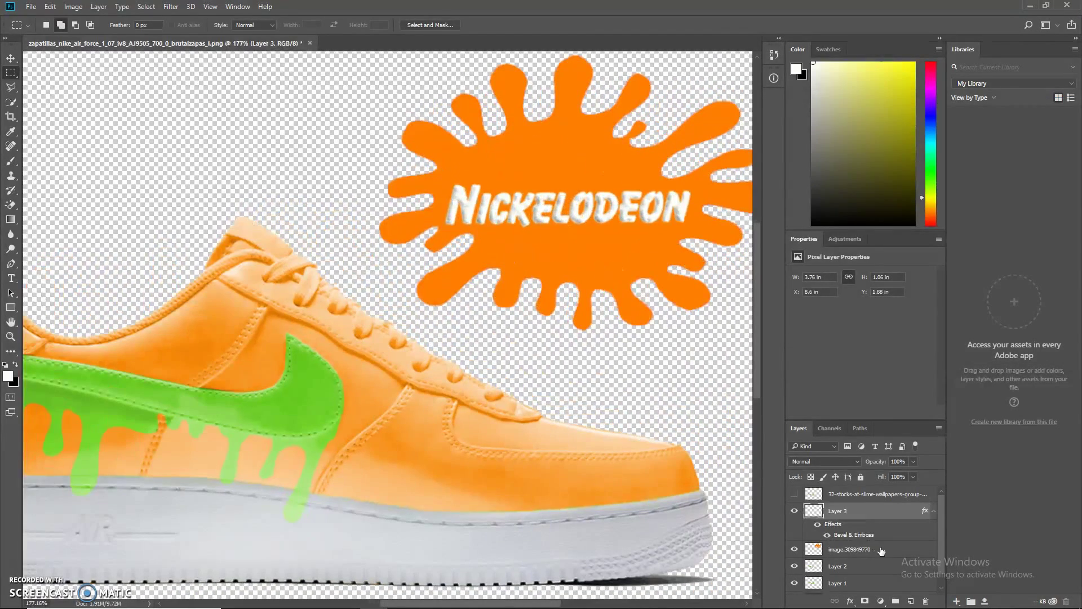
left_click(882, 550)
double_click(893, 554)
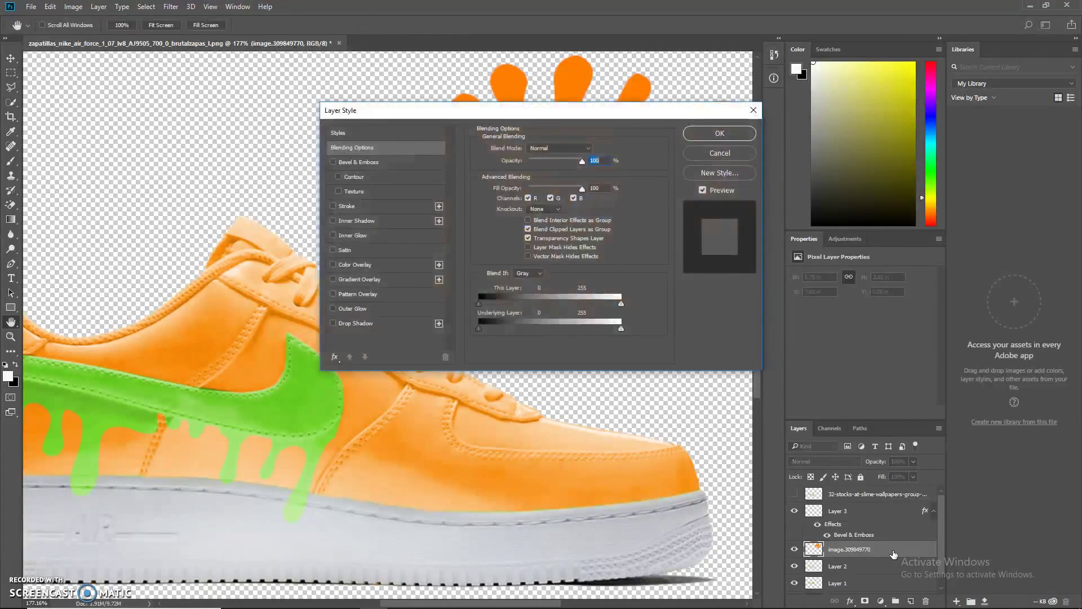
left_click(727, 154)
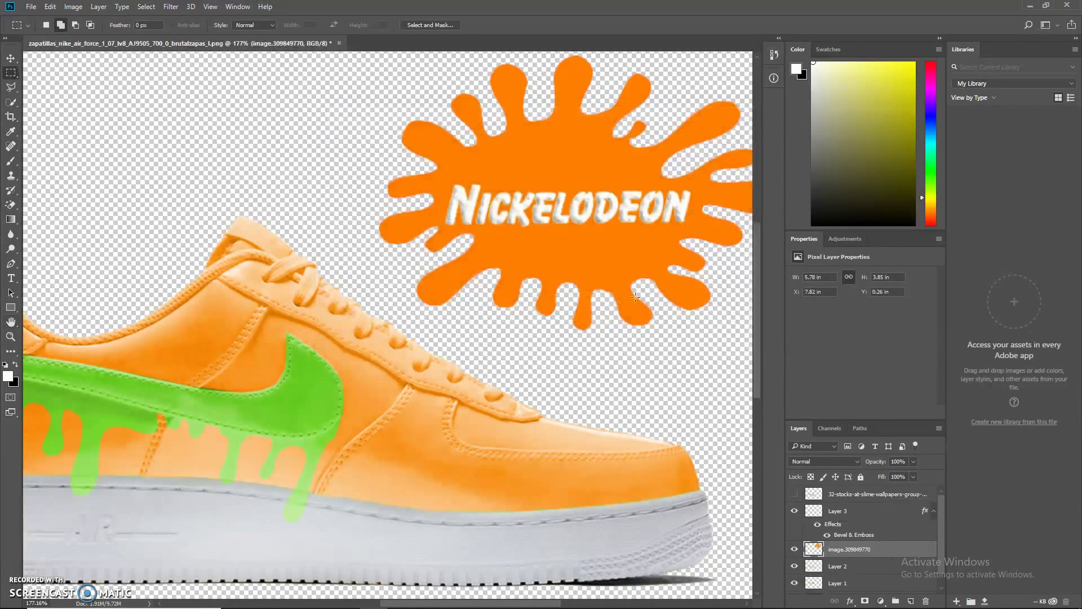
Load the lettering layer's outline as a selection, delete that area from the orange splat layer, and hide the lettering layer.
left_click(10, 102)
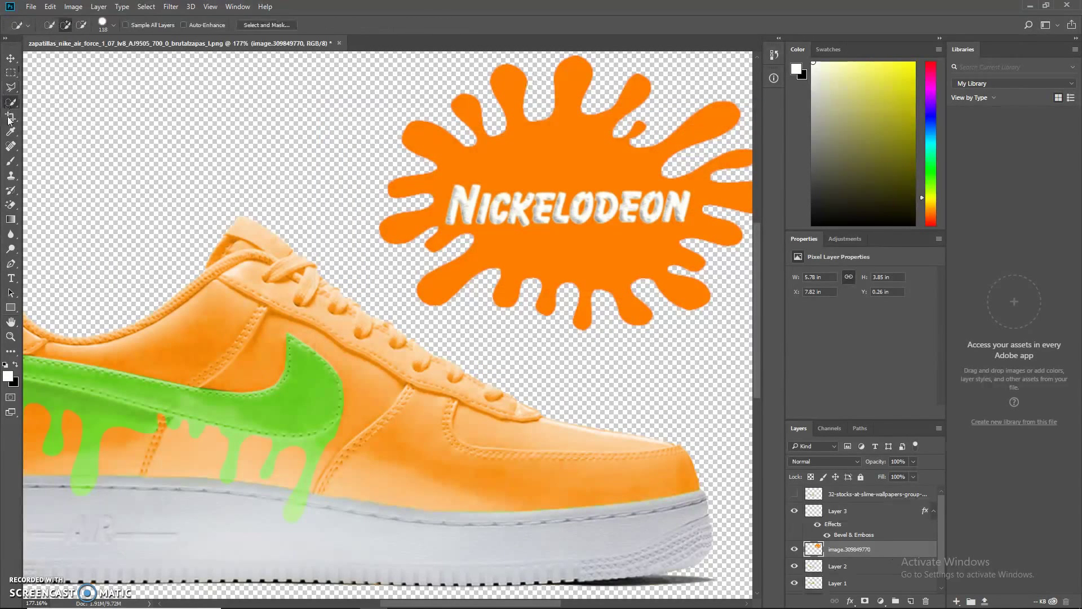
left_click(840, 511)
left_click(813, 510, "ctrl")
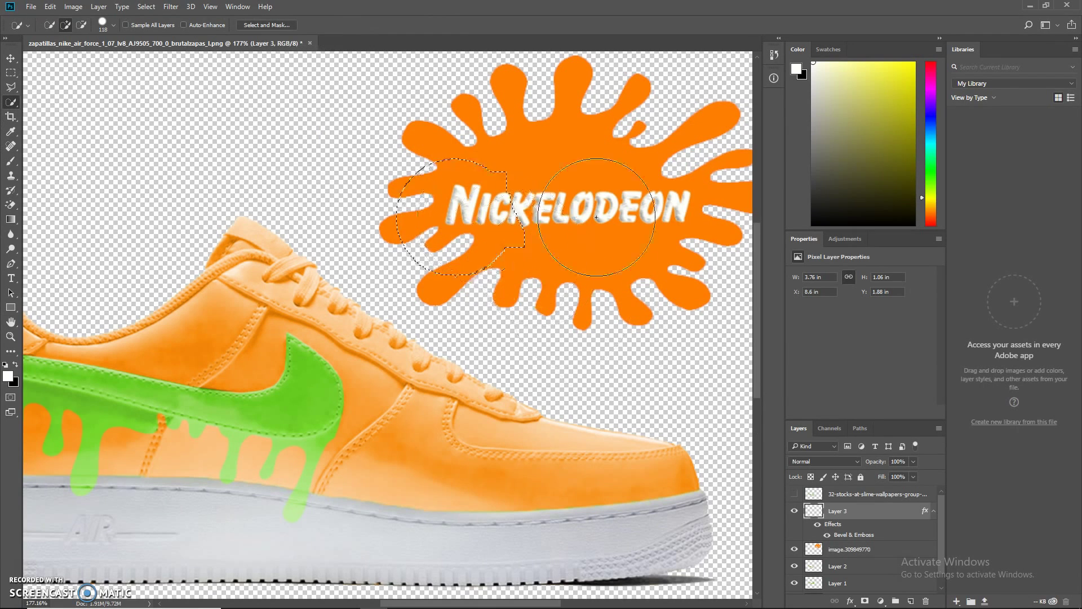
left_click(866, 556)
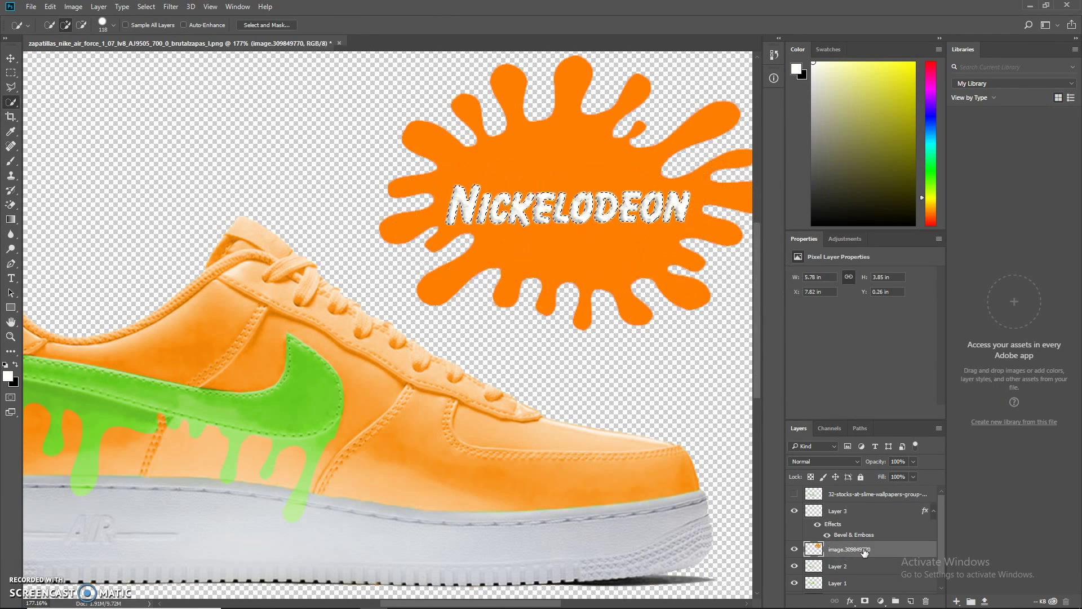
left_click(794, 511)
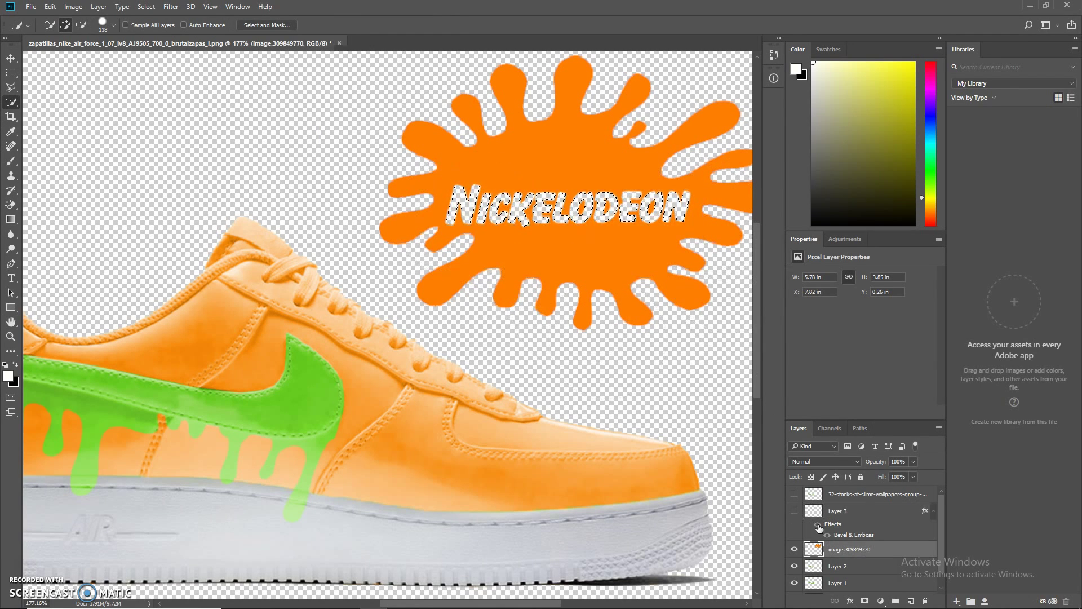
Apply Bevel & Emboss with a texture at 63% scale and +173% depth to the orange splat layer.
double_click(899, 555)
left_click(332, 161)
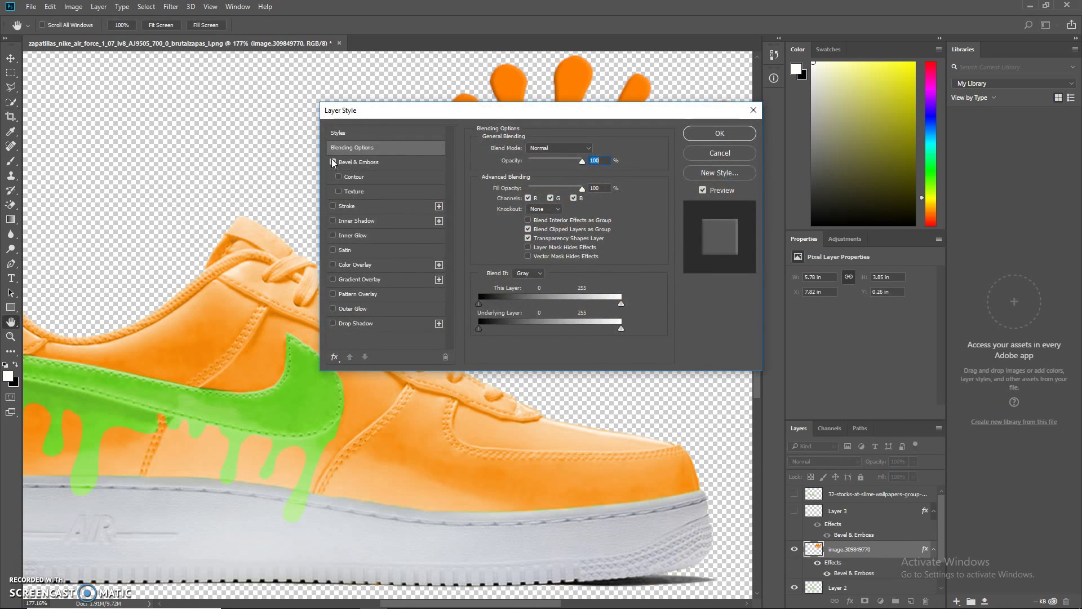
left_click_drag(491, 117, 396, 343)
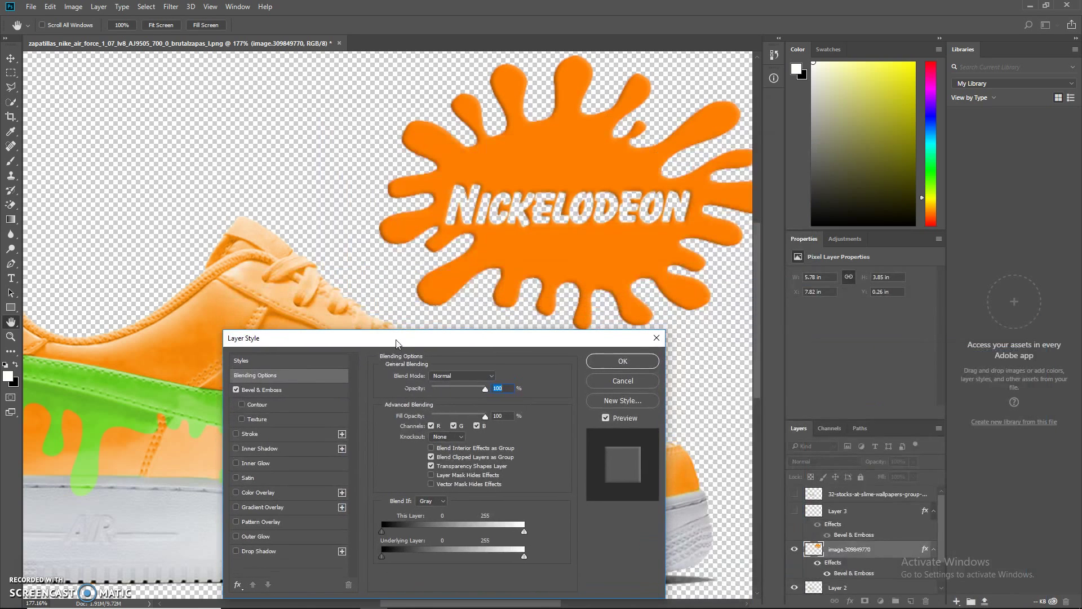
left_click(241, 419)
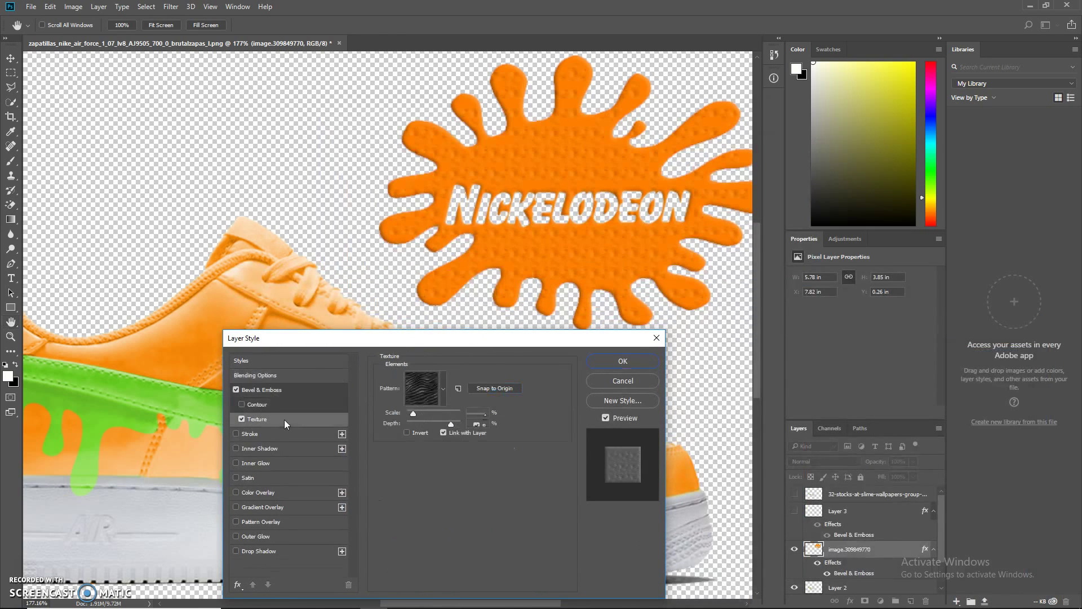
left_click_drag(449, 424, 423, 415)
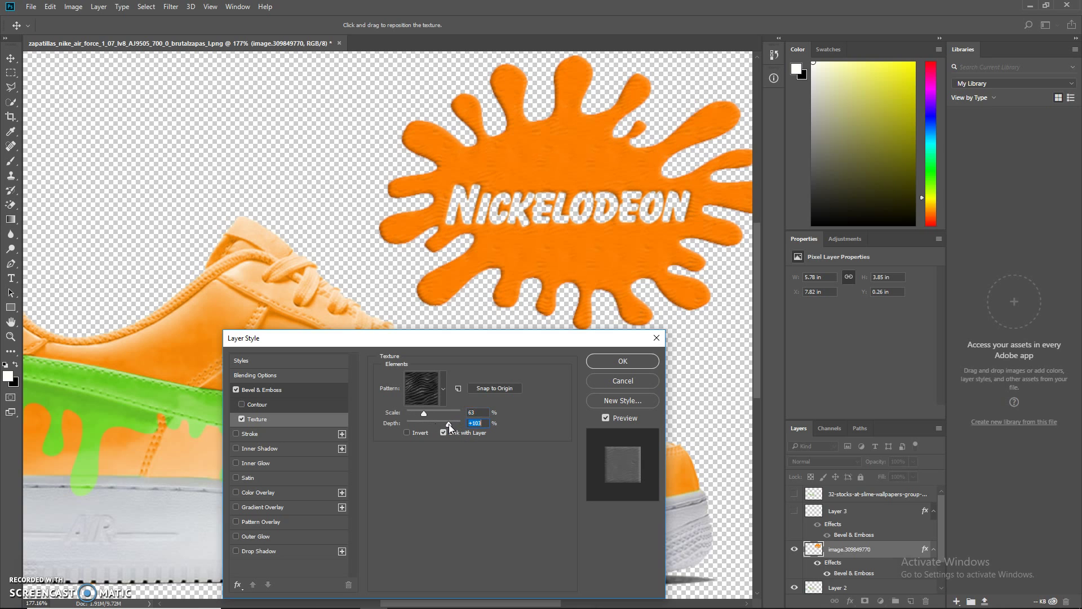
left_click(610, 360)
Show the lettering layer again and merge it with the orange splat layer into one layer.
scroll(568, 371, "down", 1)
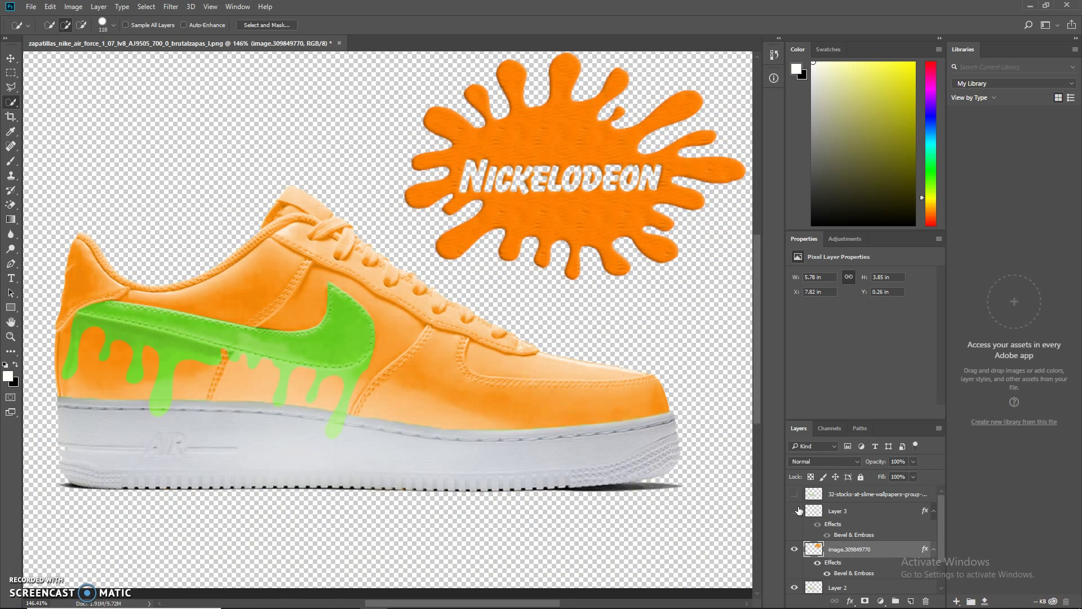
left_click(796, 510)
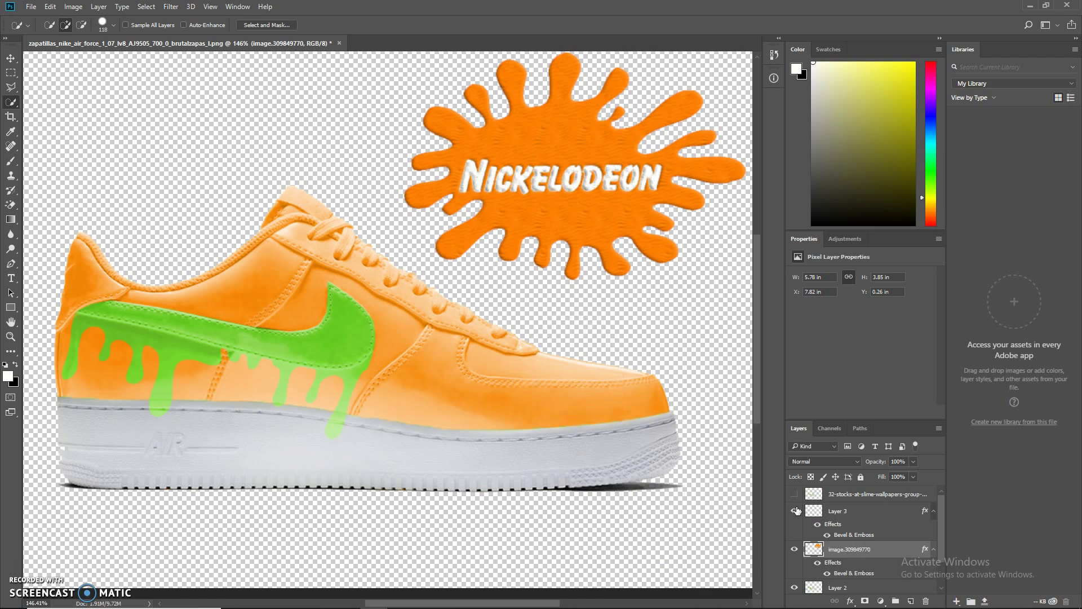
left_click(859, 516, "ctrl")
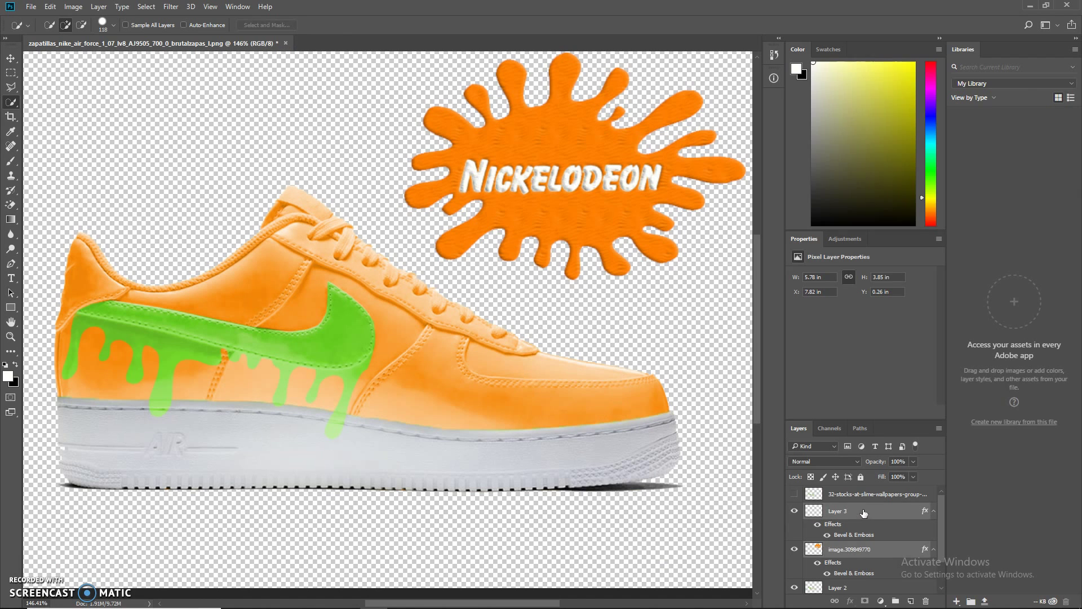
right_click(863, 512)
left_click(891, 429)
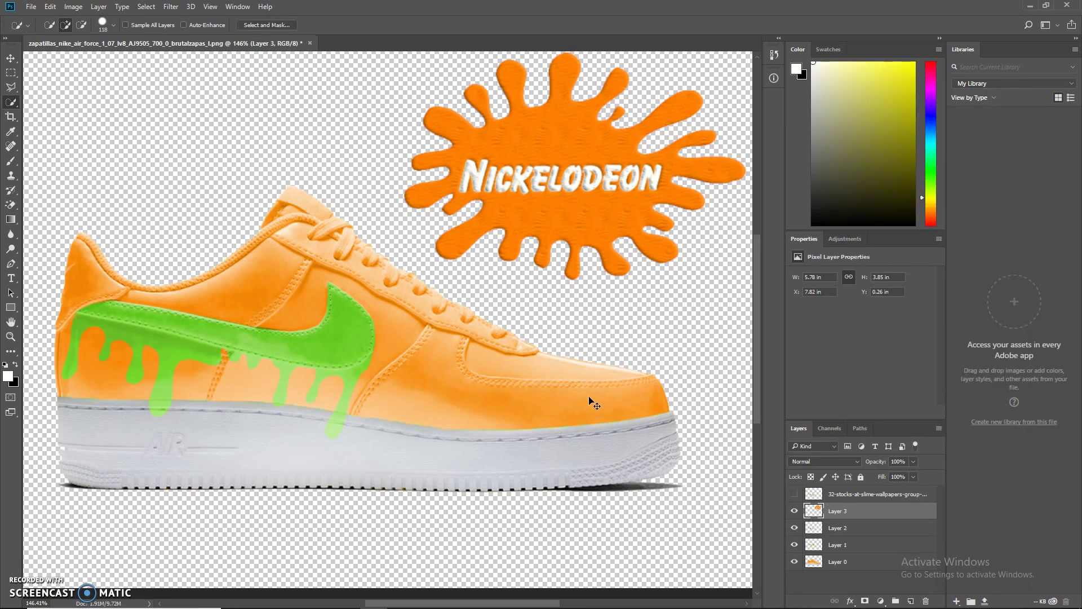
Scale the merged logo down to about 18% and place it on the shoe's heel below the swoosh.
key("ctrl+t")
left_click_drag(640, 210, 488, 400)
left_click_drag(594, 225, 547, 254)
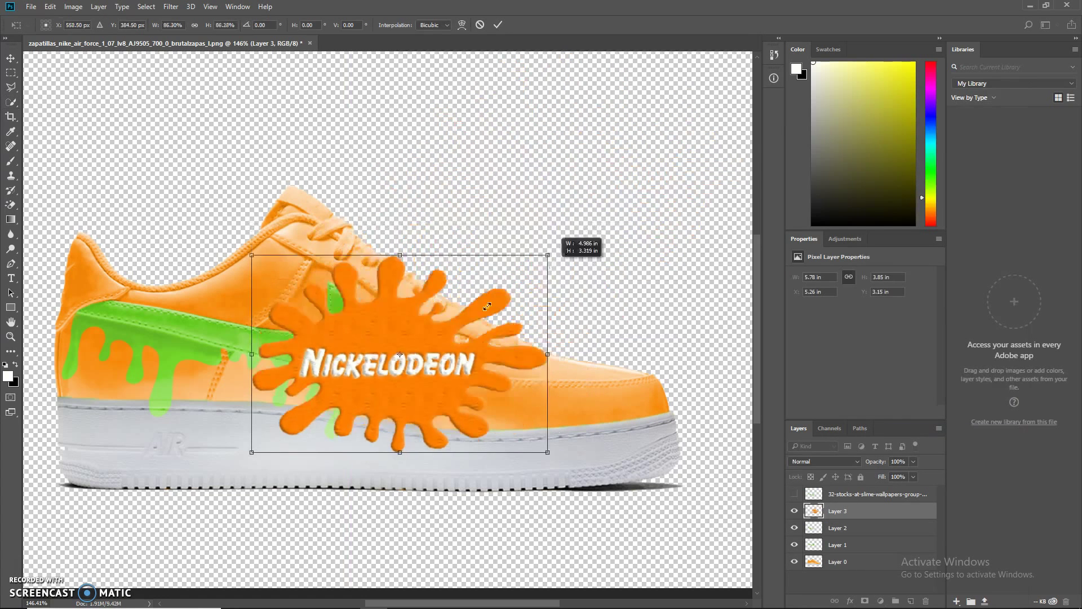
left_click_drag(487, 306, 130, 357)
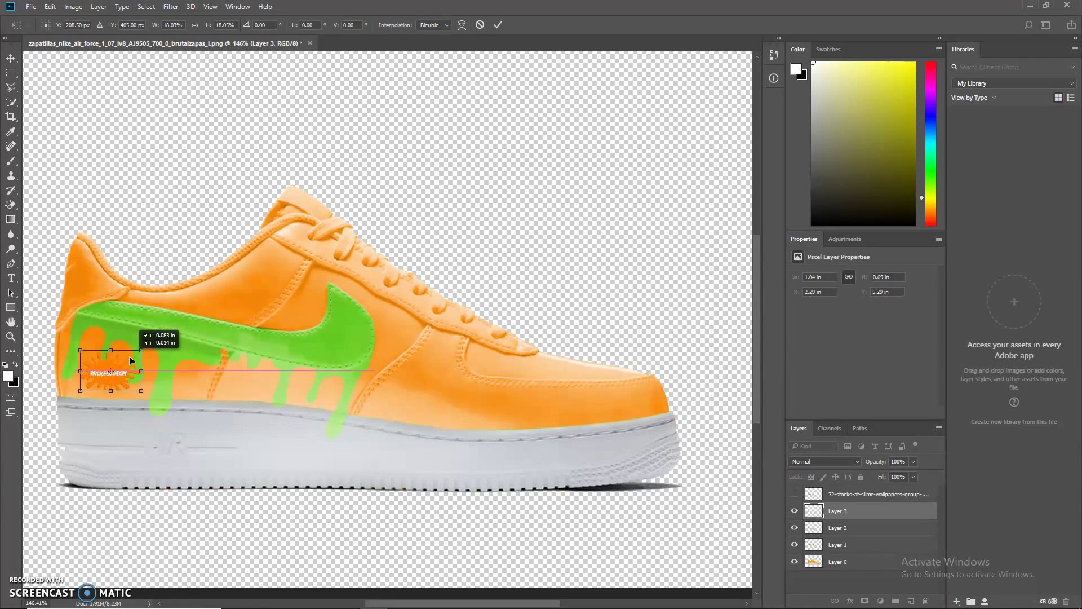
key("Return")
key("w")
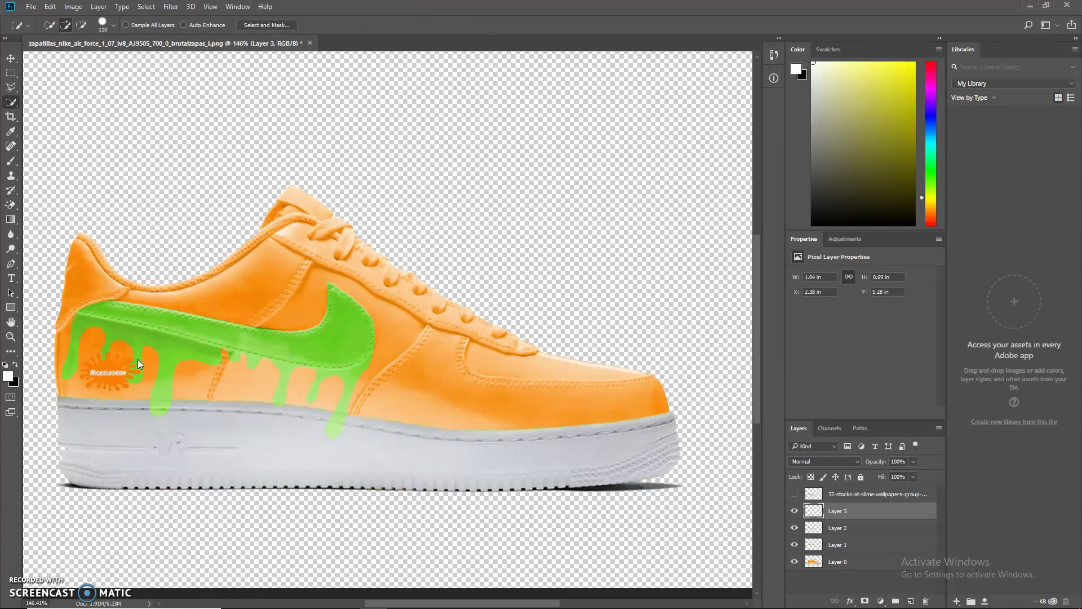
Recolour the heel logo green with Hue/Saturation, setting the hue to +102 and slightly lowering the saturation.
scroll(79, 377, "up", 3)
key("ctrl+u")
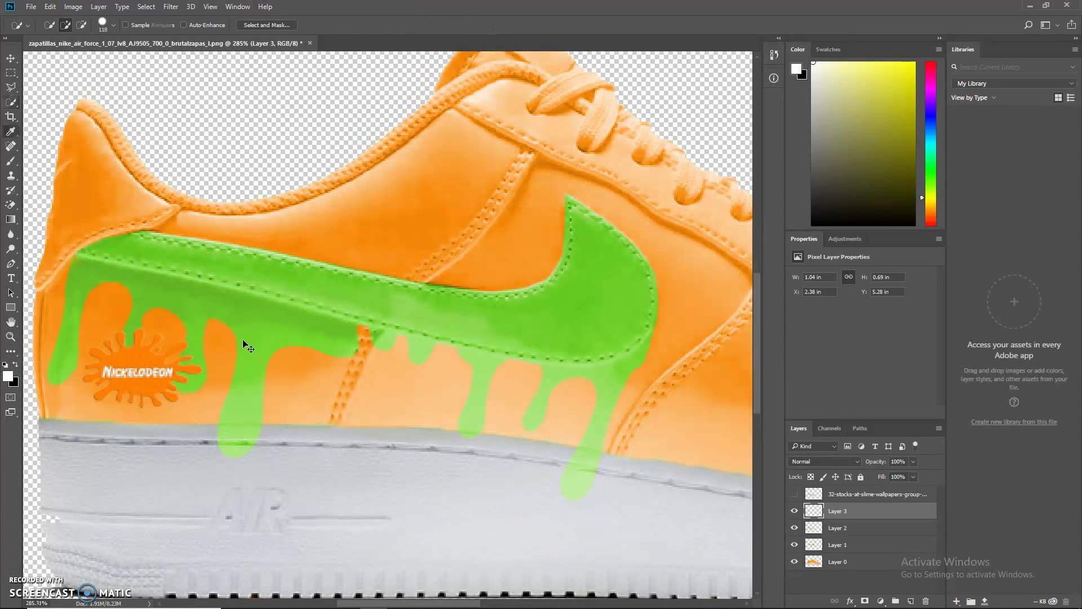
left_click_drag(743, 208, 783, 202)
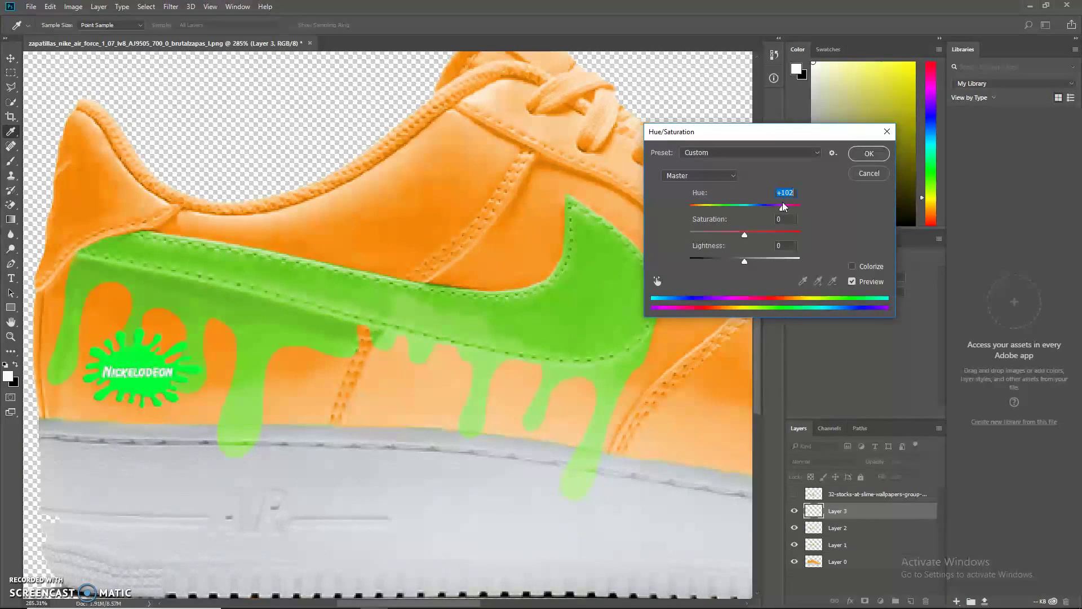
left_click_drag(743, 234, 738, 234)
left_click(869, 153)
scroll(293, 326, "down", 6)
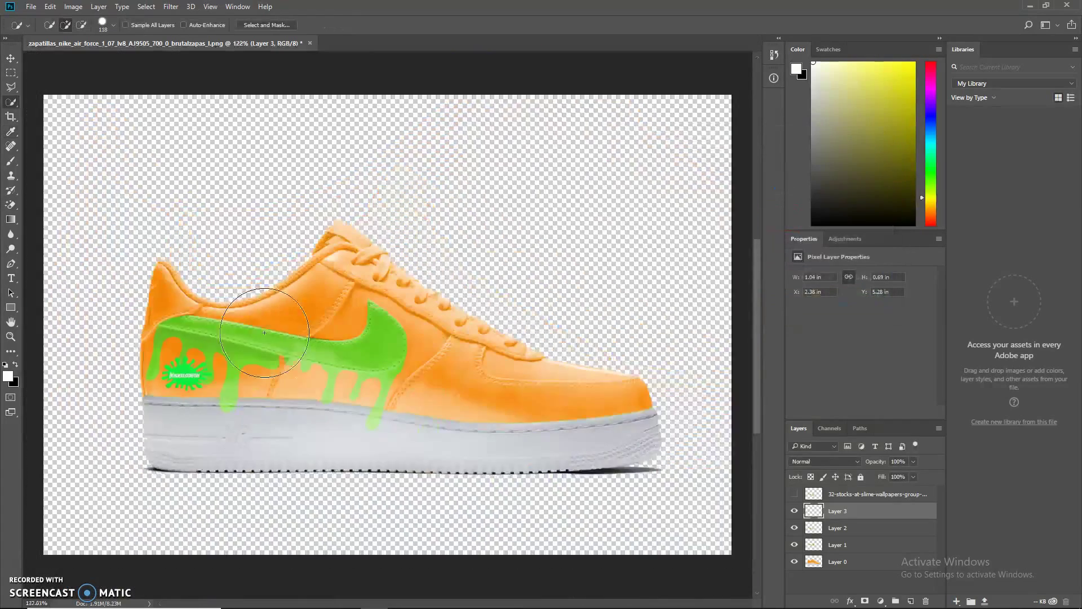
key("w")
scroll(256, 353, "up", 5)
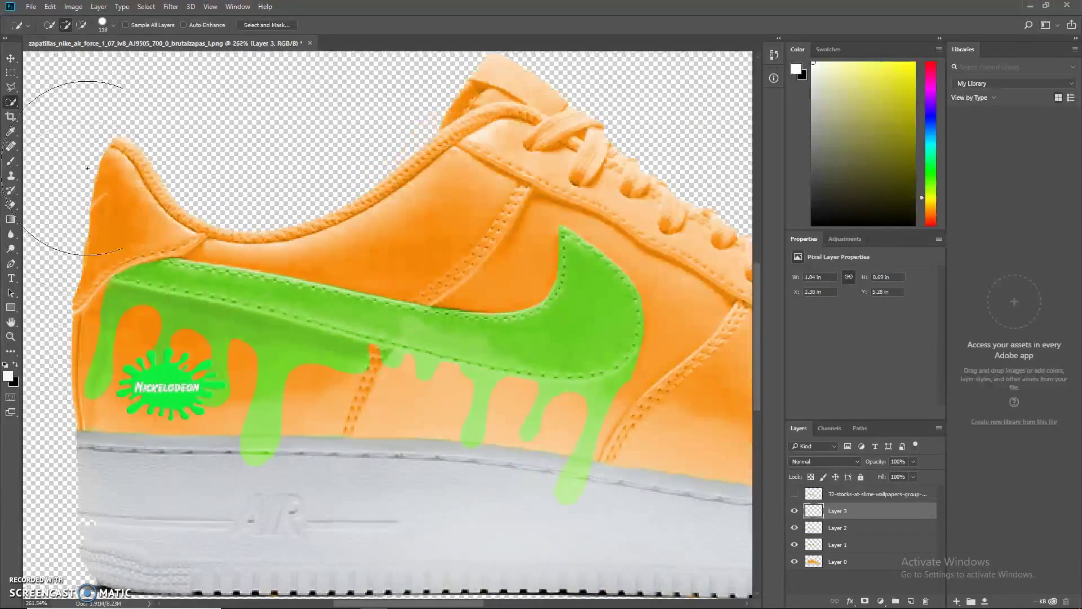
Nudge the heel logo slightly toward the back of the shoe and add a drop shadow at a 45° angle and 1 px distance.
key("v")
mouse_move(174, 380)
left_mouse_down()
mouse_move(153, 378)
mouse_move(181, 394)
mouse_move(177, 384)
left_mouse_up()
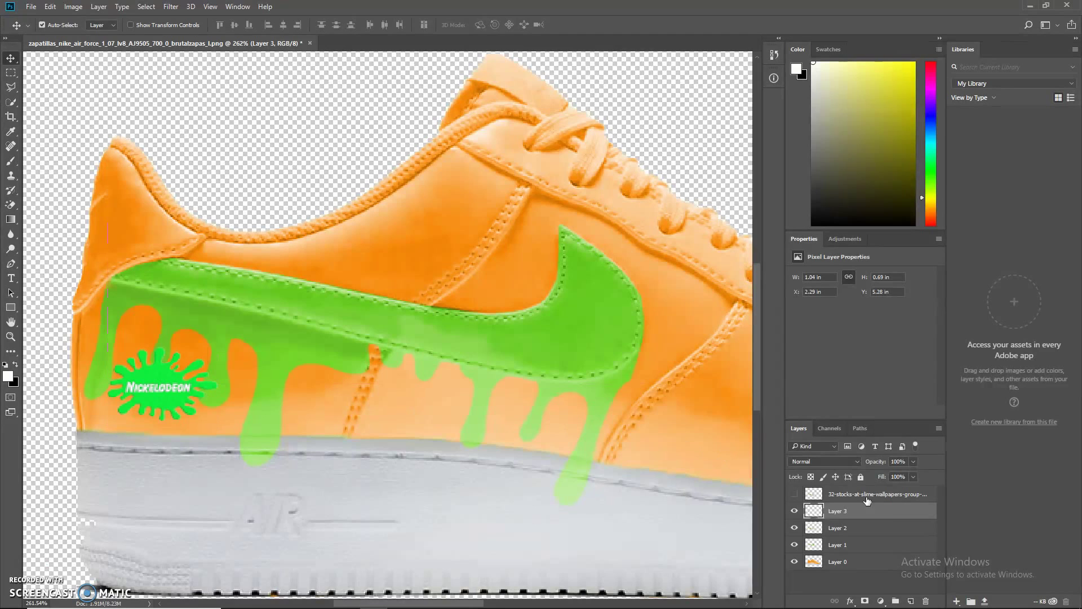
double_click(890, 511)
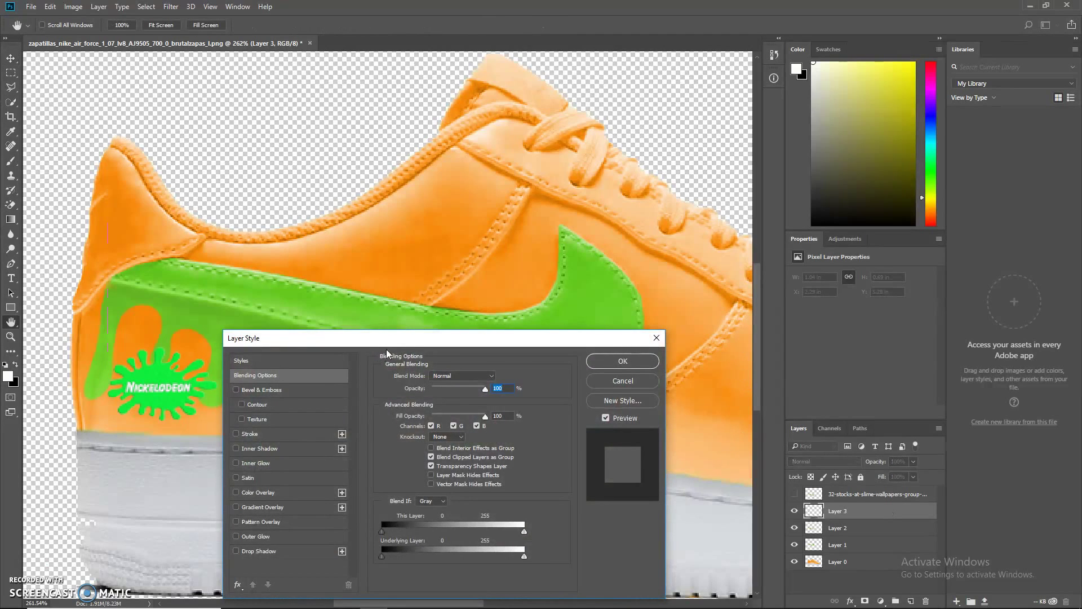
left_click_drag(386, 338, 524, 143)
left_click(367, 354)
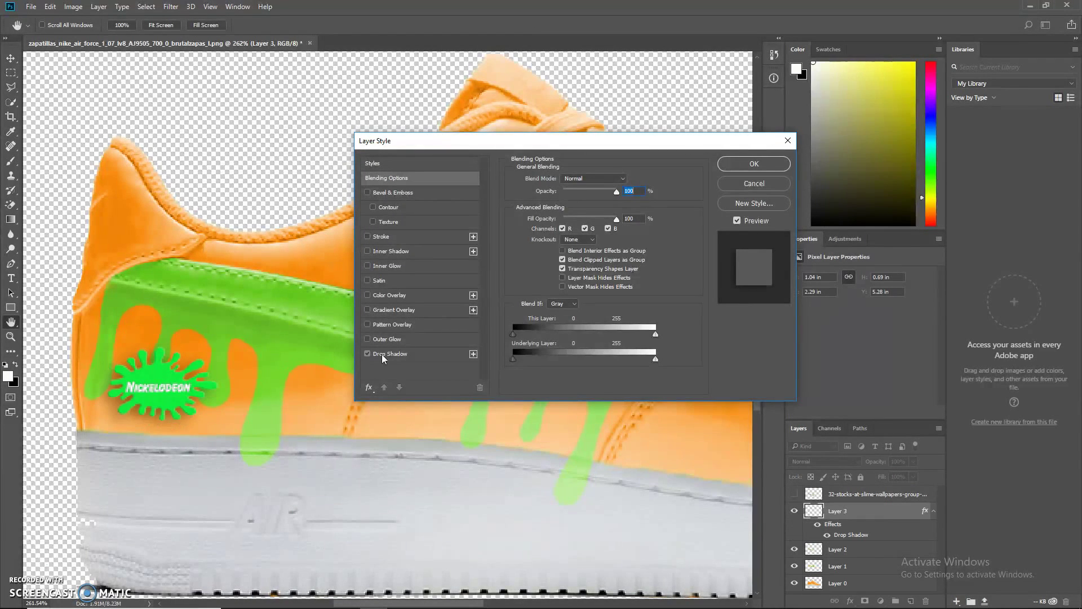
left_click(381, 353)
left_click(555, 254)
left_click_drag(556, 254, 554, 253)
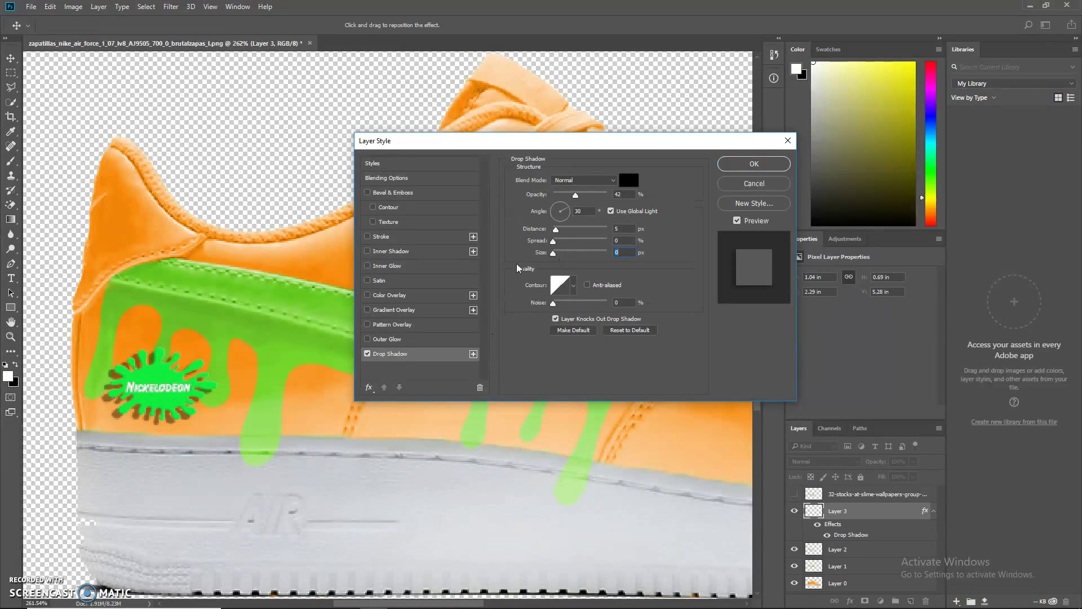
left_click_drag(167, 390, 170, 385)
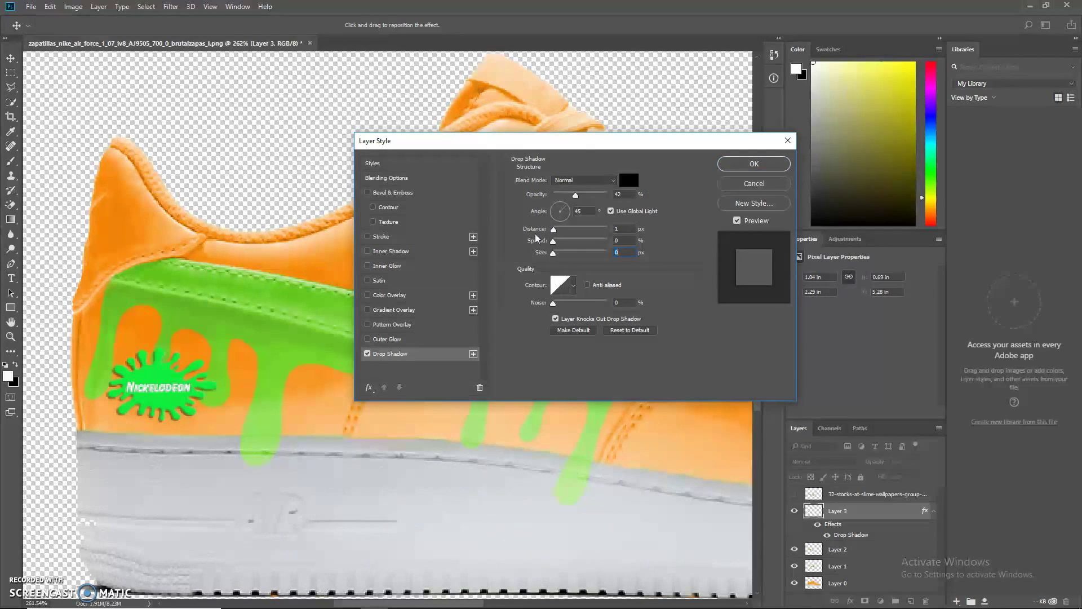
Soften the heel logo's drop shadow to 1 px size and 6% opacity, and apply the layer style.
left_click(555, 253)
left_click_drag(555, 255, 553, 255)
left_click_drag(574, 195, 557, 197)
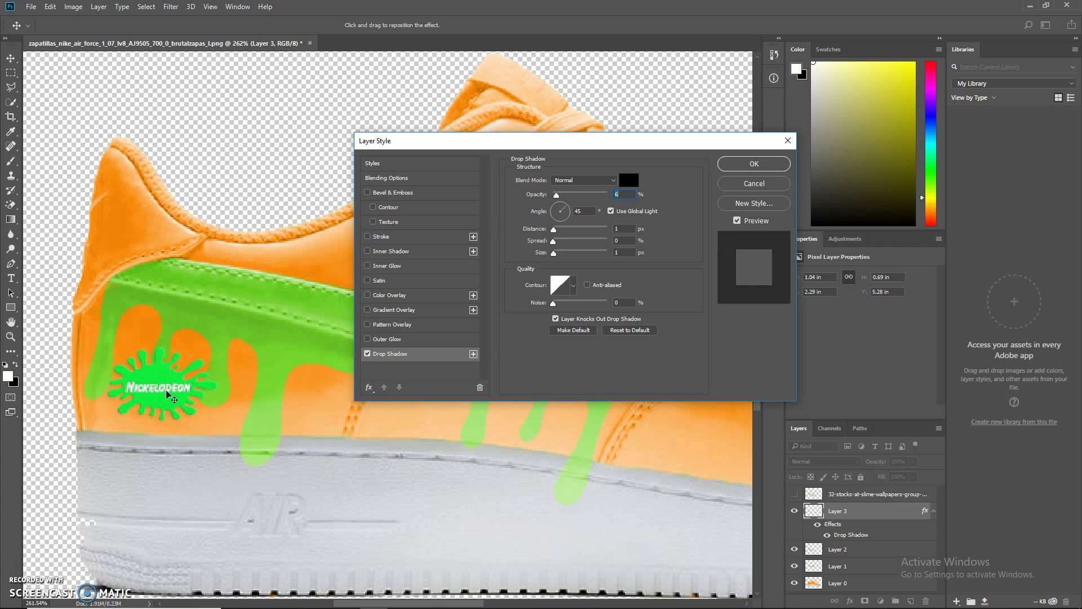
left_click(759, 164)
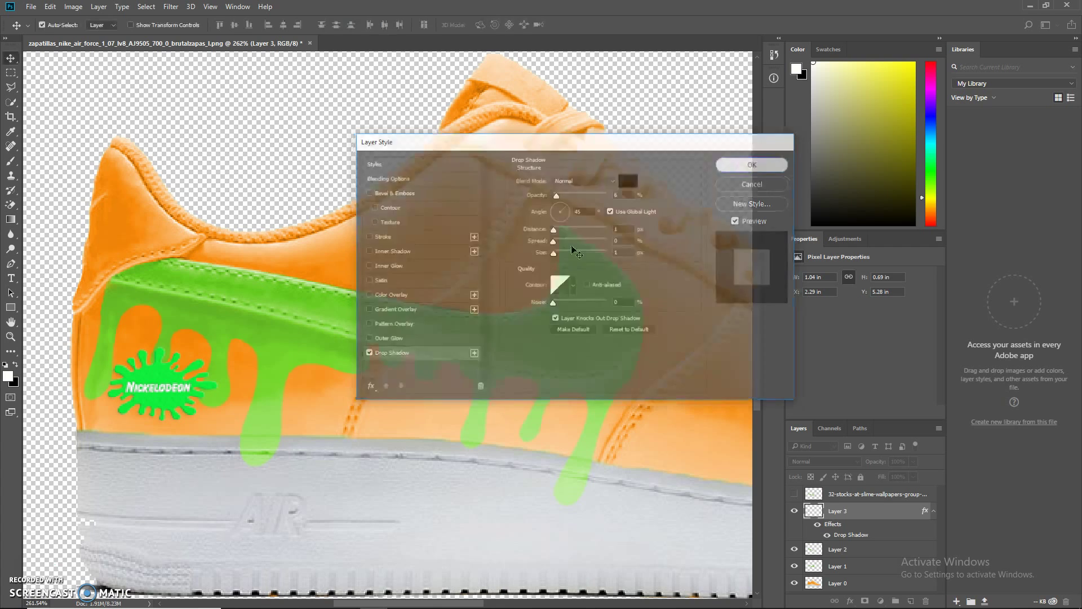
Examine the whole shoe design and the heel logo up close to judge how the logo and slime drips blend in.
scroll(265, 401, "down", 13)
scroll(238, 423, "up", 6)
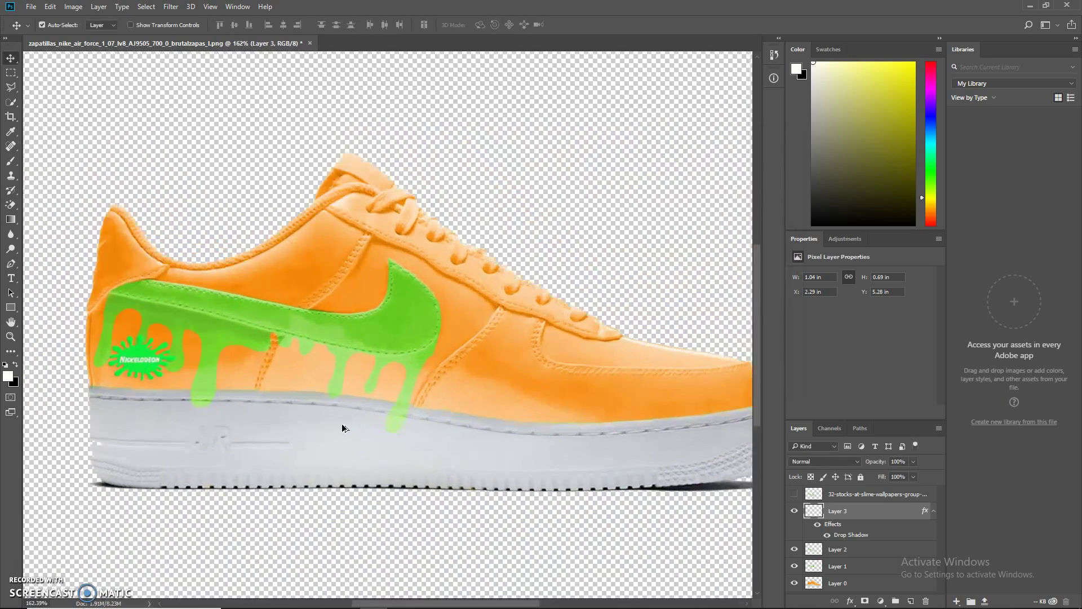
scroll(357, 331, "up", 2)
scroll(356, 332, "down", 3)
scroll(325, 385, "up", 1)
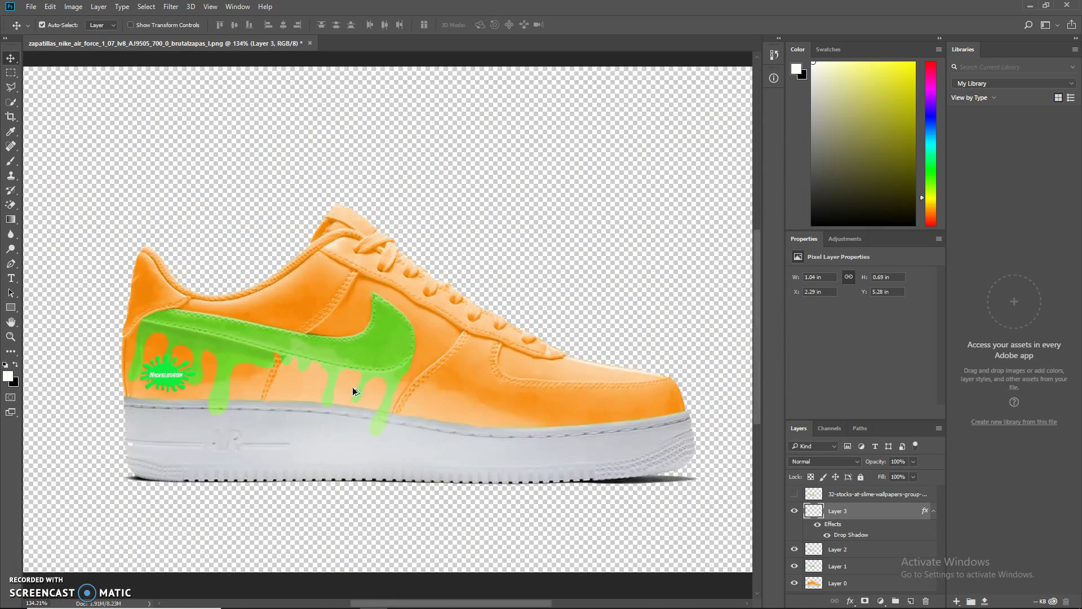
scroll(354, 423, "down", 1)
scroll(316, 397, "up", 1)
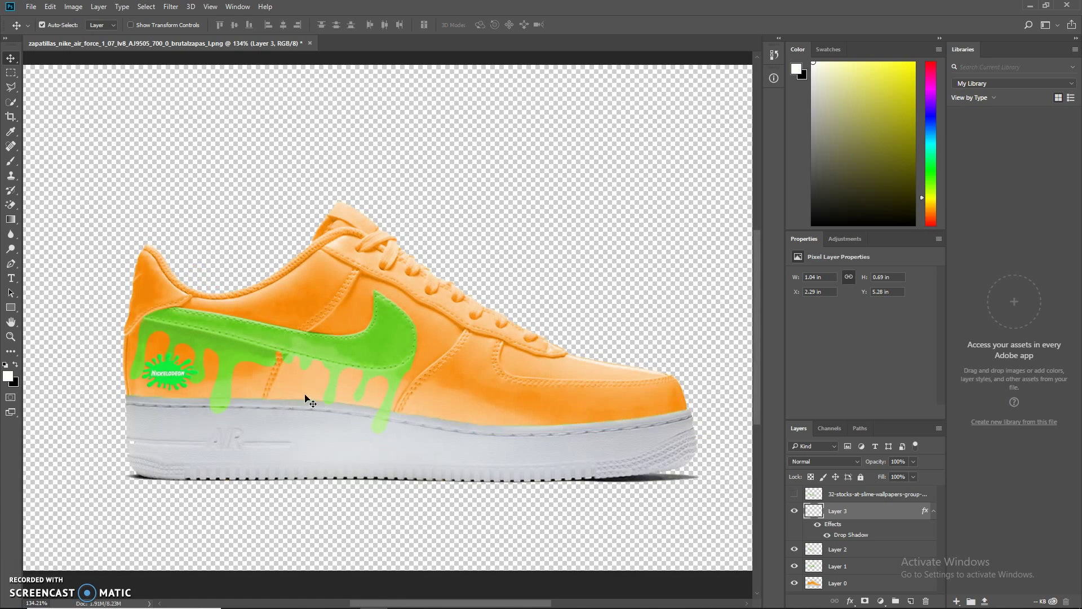
scroll(231, 387, "down", 1)
scroll(231, 387, "up", 2)
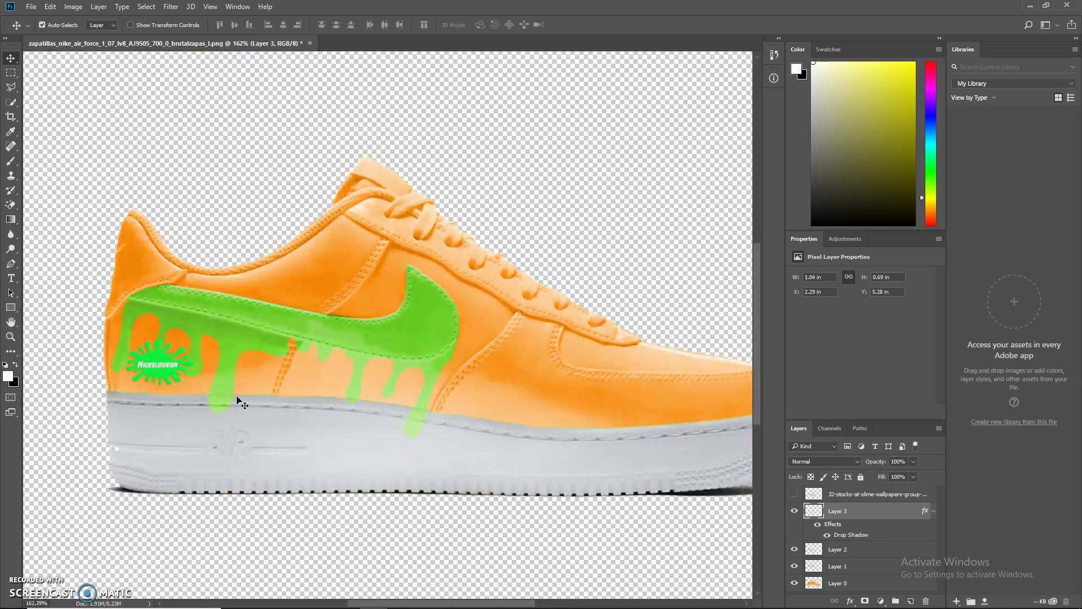
scroll(141, 382, "down", 1)
scroll(158, 367, "up", 3)
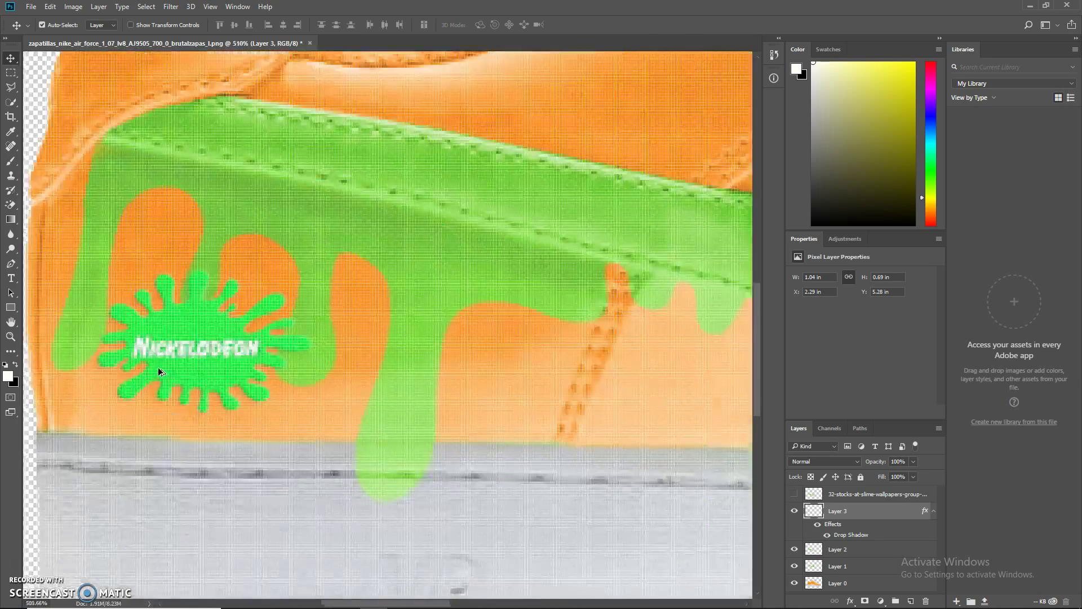
scroll(340, 398, "down", 3)
scroll(362, 394, "down", 2)
scroll(326, 334, "up", 1)
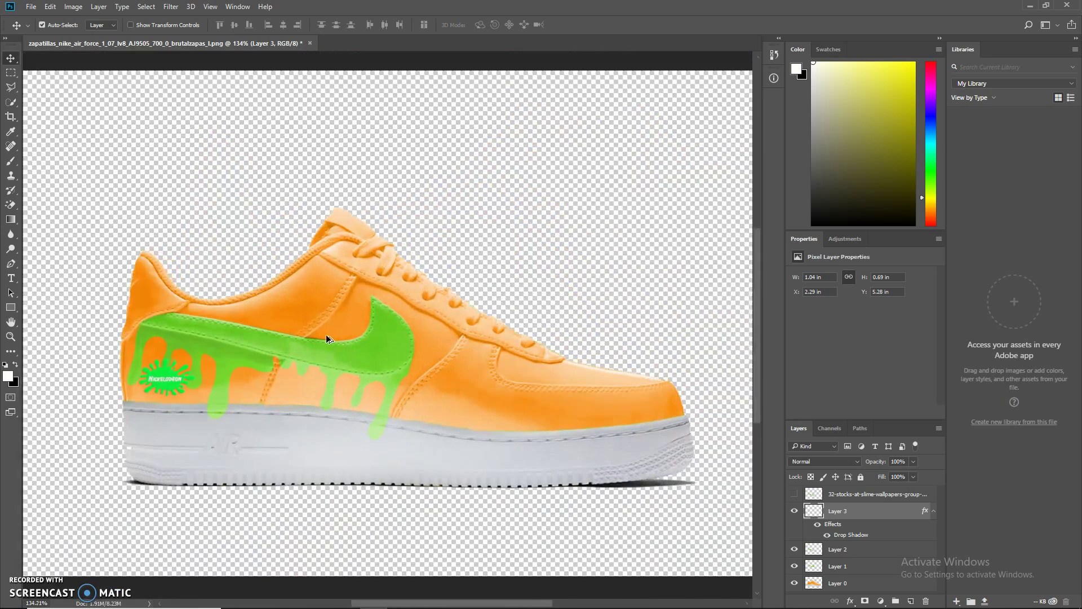